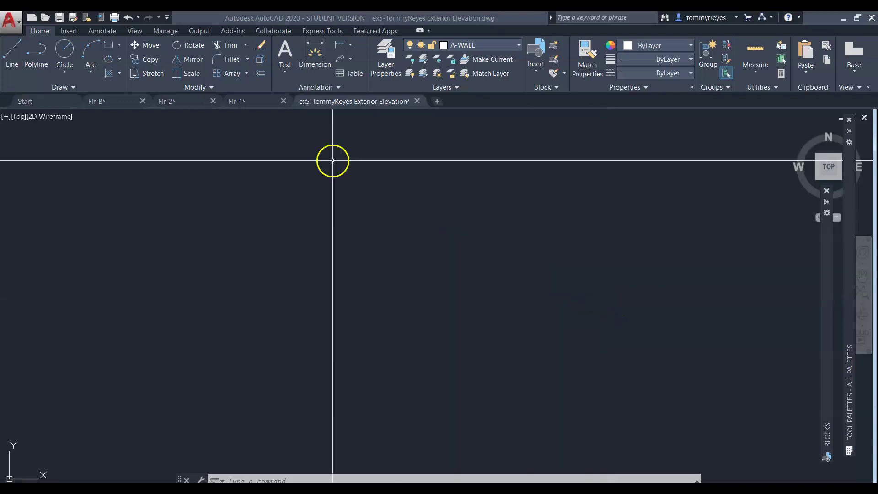
# Step: Create a new layer named G-Detl-Medm
pyautogui.click(386, 63)
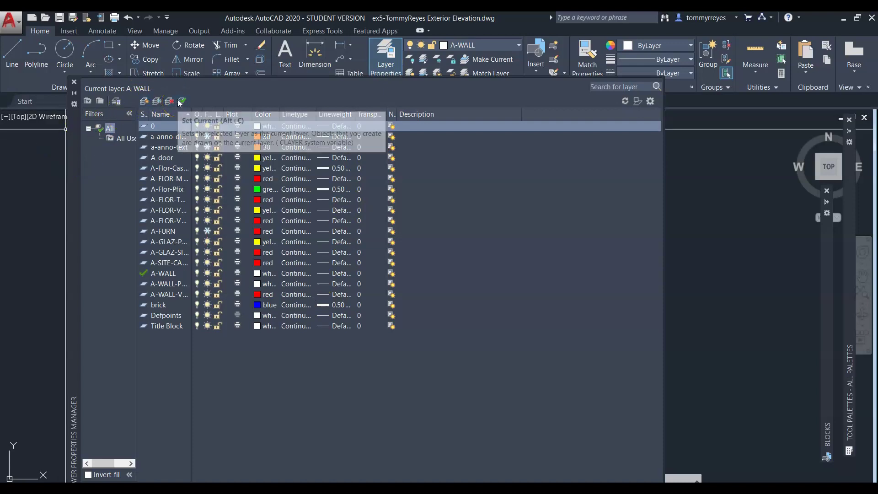
pyautogui.click(146, 100)
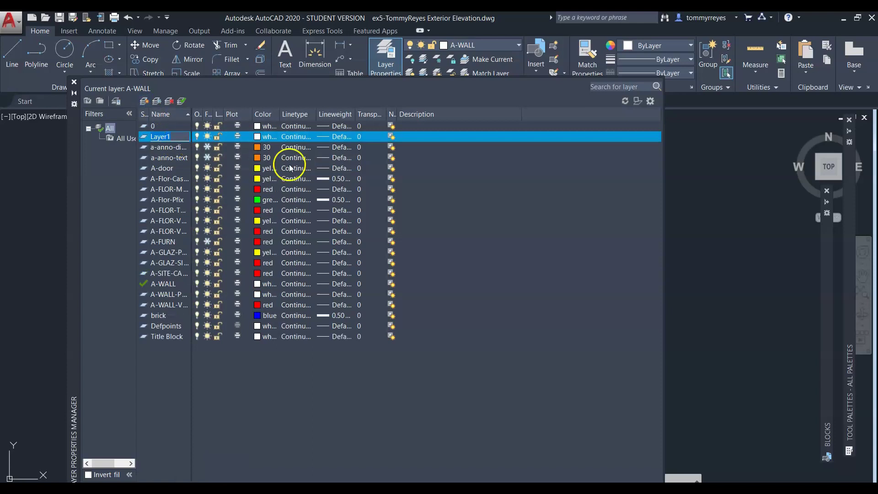
pyautogui.write('G')
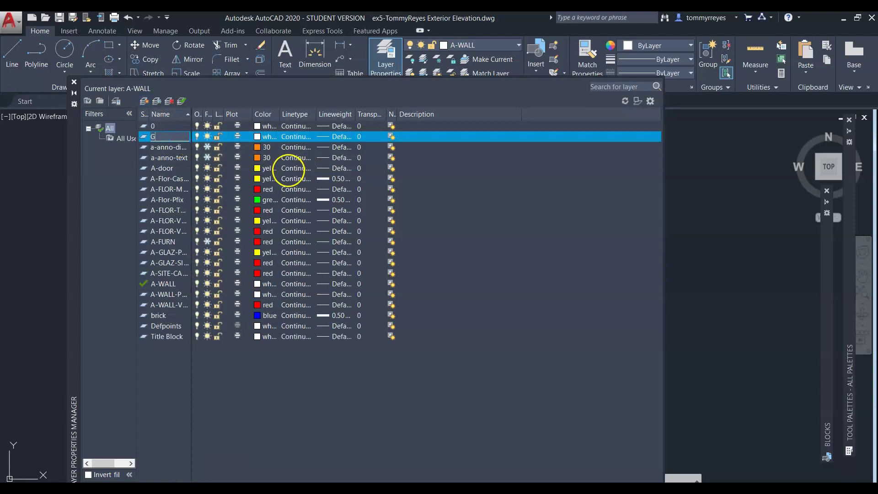
pyautogui.write('-Detl-Medn')
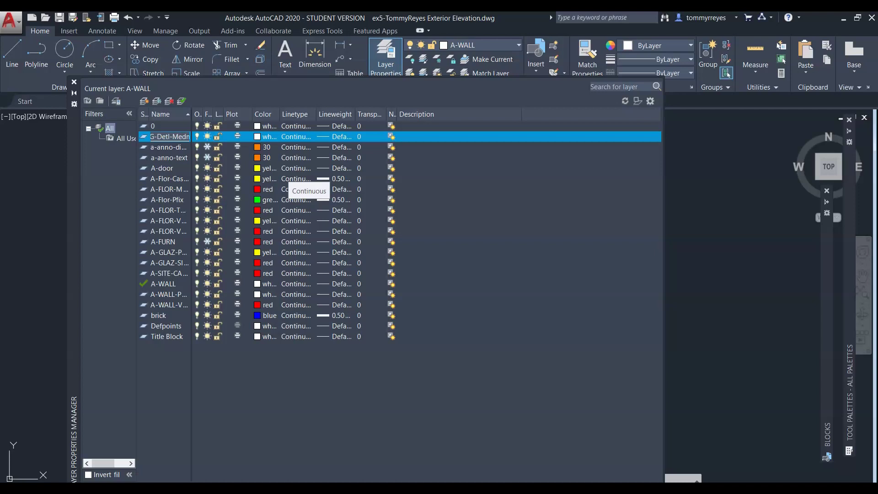
pyautogui.click(394, 150)
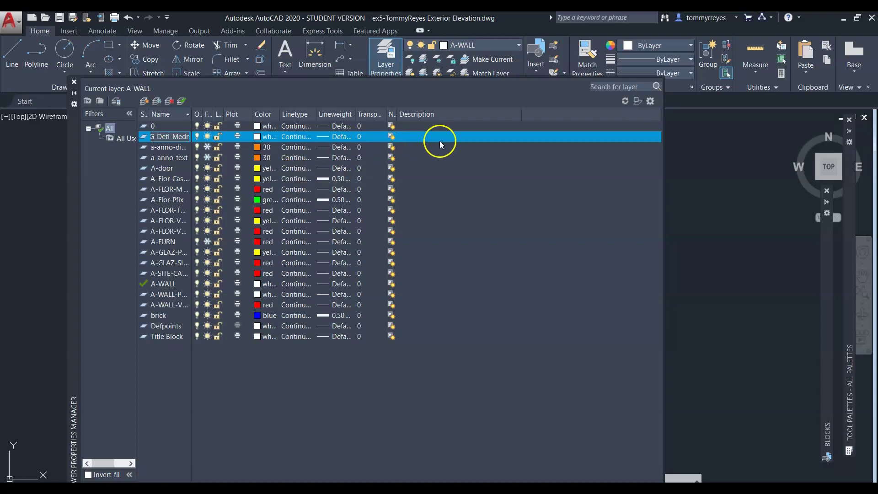
# Step: Set the G-Detl-Medm layer's color to green and make it the current layer
pyautogui.click(258, 138)
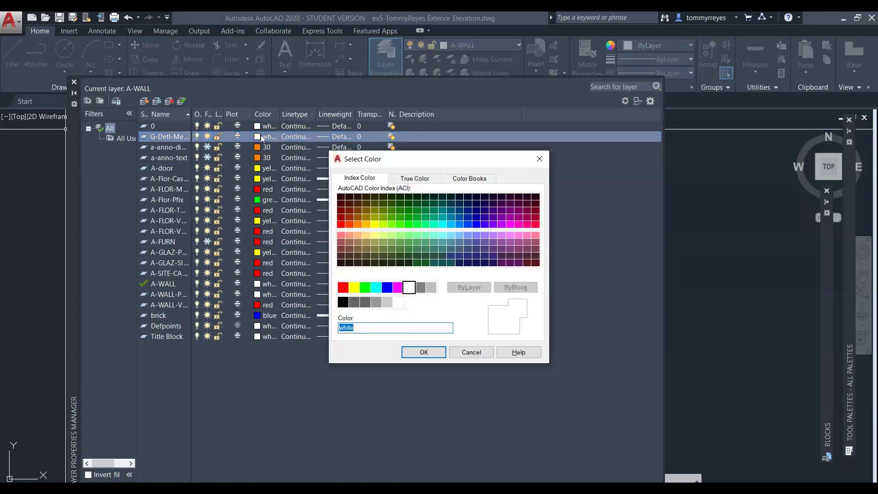
pyautogui.click(367, 287)
pyautogui.click(423, 352)
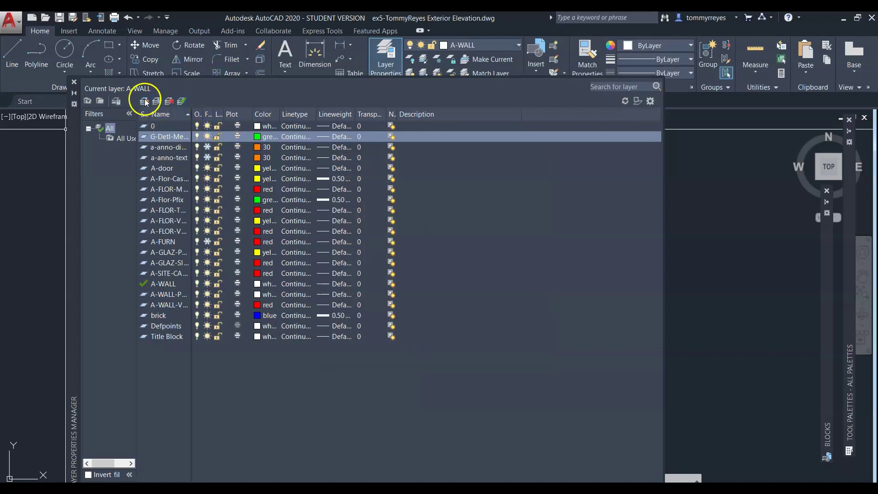
pyautogui.click(180, 100)
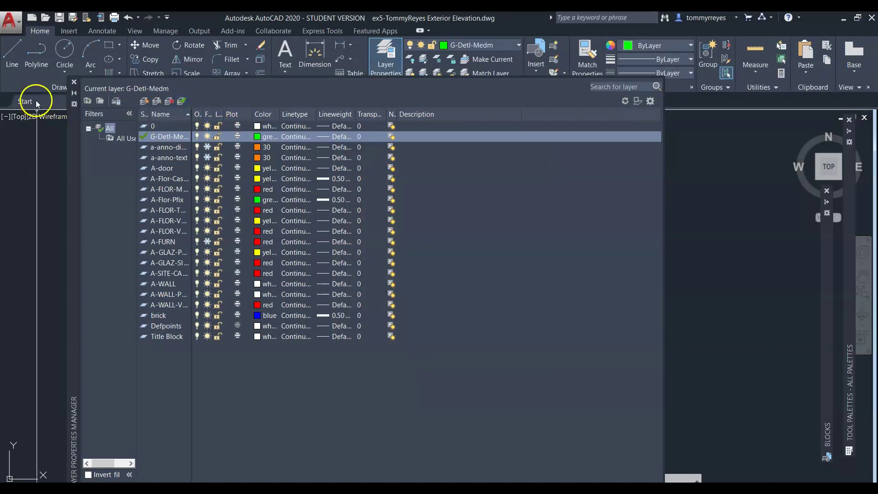
pyautogui.click(75, 85)
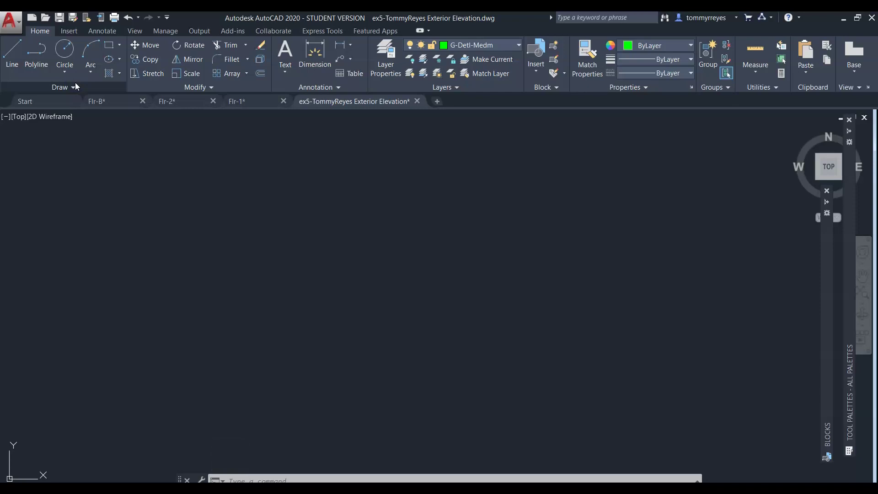
pyautogui.moveTo(83, 97)
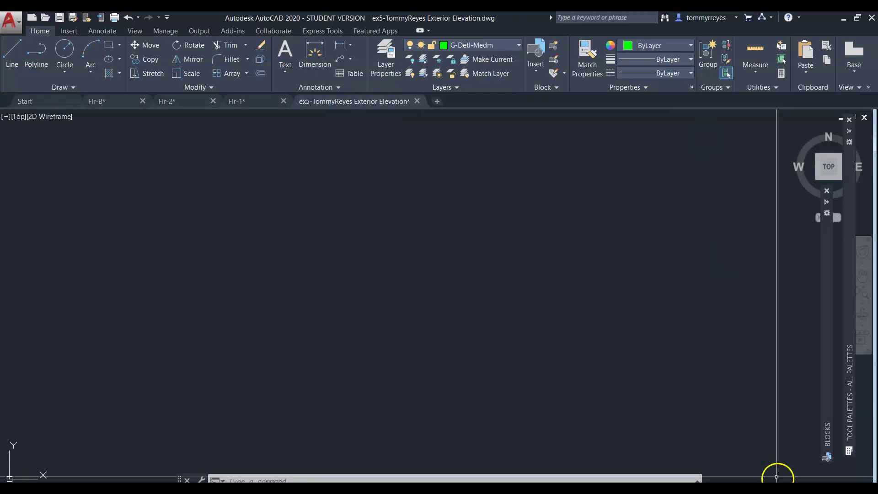
# Step: With Ortho on, draw a 28' horizontal base line in the lower part of the drawing area
pyautogui.write('l')
pyautogui.press('Return')
pyautogui.click(259, 370)
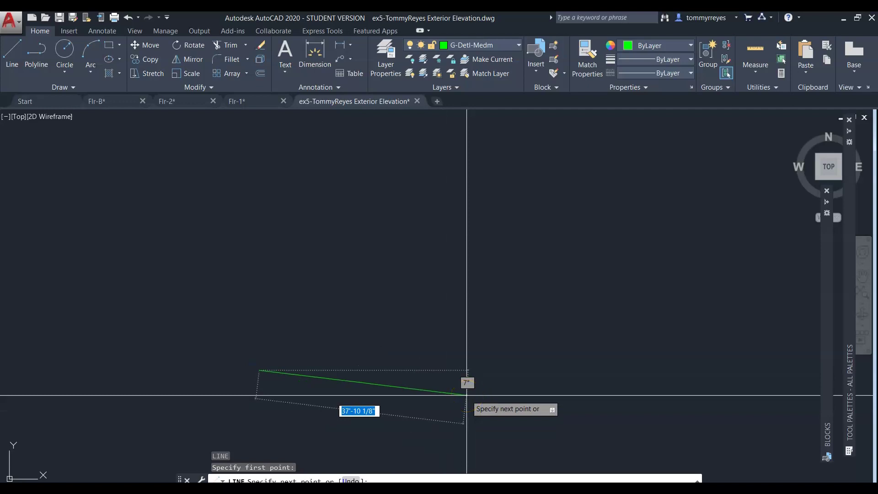
pyautogui.press('F8')
pyautogui.write("28'")
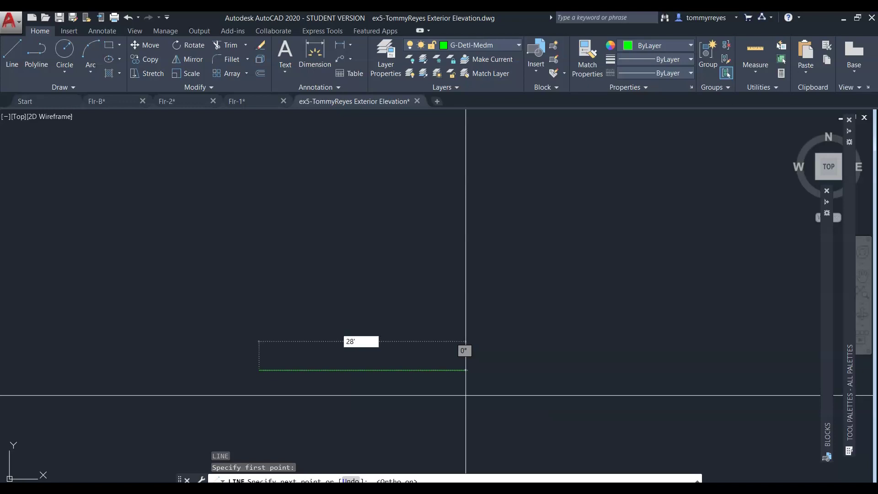
pyautogui.press('Return')
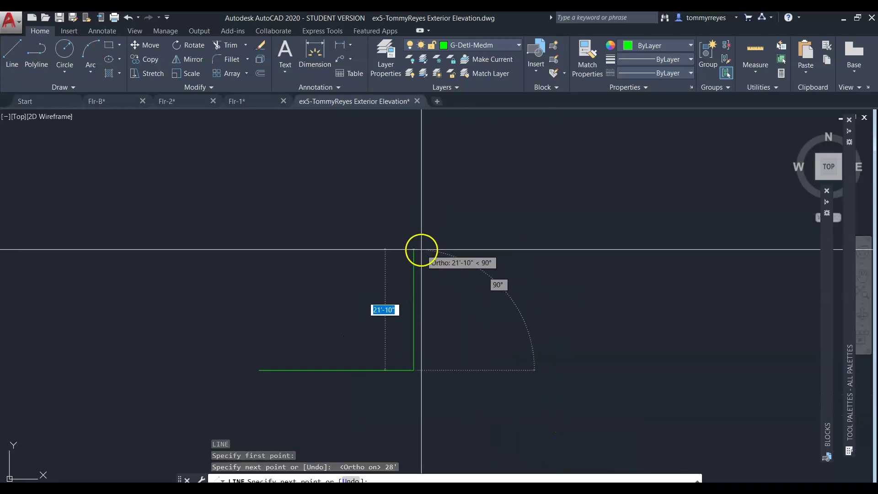
pyautogui.press('Escape')
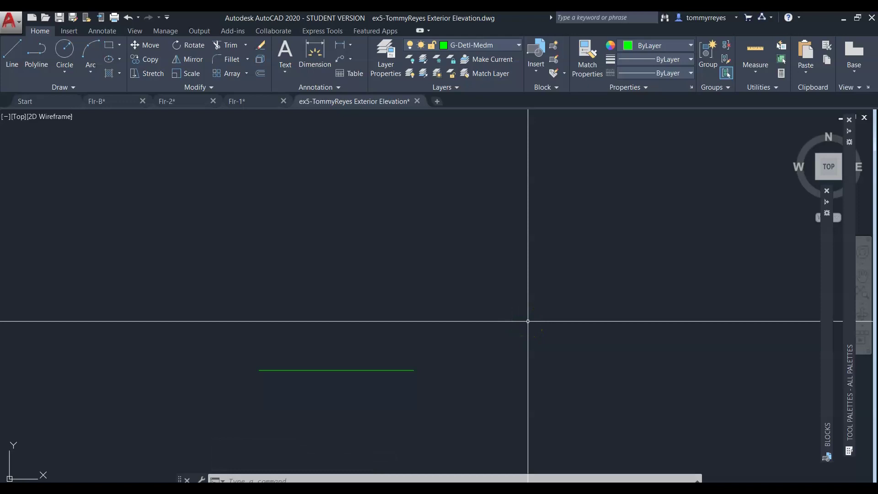
# Step: Draw a 12' vertical wall line upward from the base line's right end
pyautogui.write('l')
pyautogui.press('Return')
pyautogui.click(414, 369)
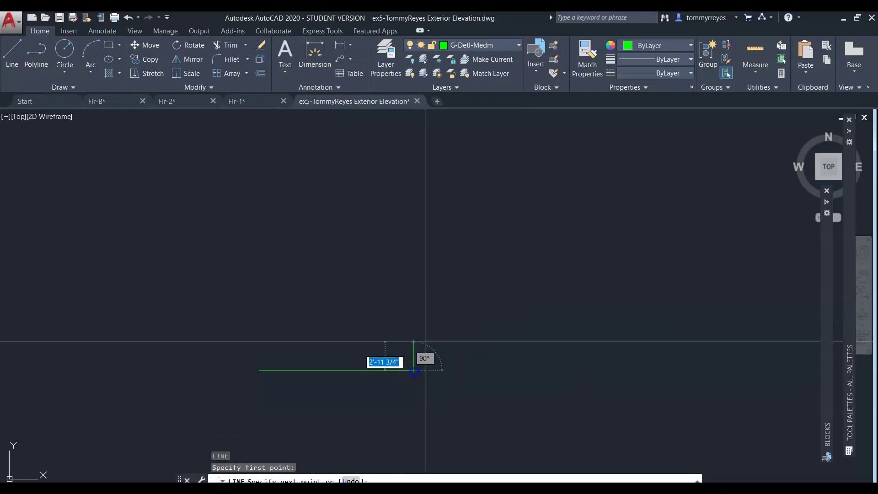
pyautogui.write('12')
pyautogui.press('Return')
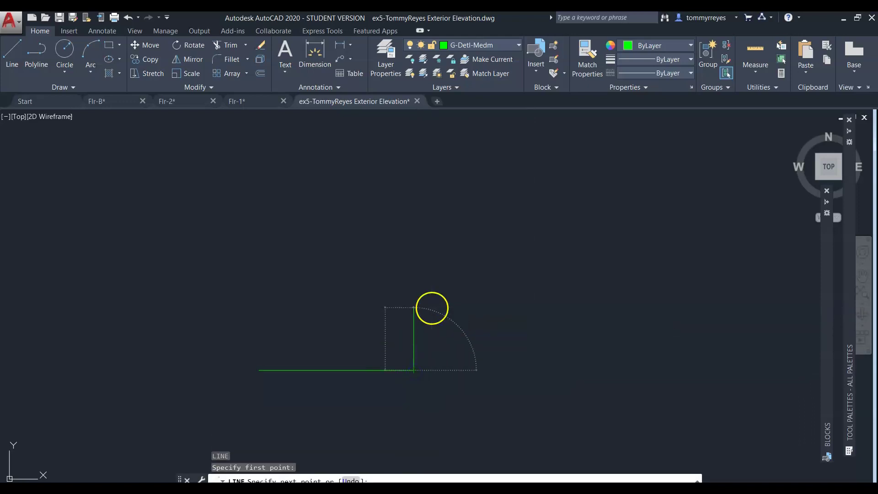
pyautogui.press('Return')
# Step: Copy the vertical wall line from the base line's right end to its left end
pyautogui.moveTo(433, 317); pyautogui.dragTo(412, 337)
pyautogui.write('co')
pyautogui.press('Return')
pyautogui.click(414, 370)
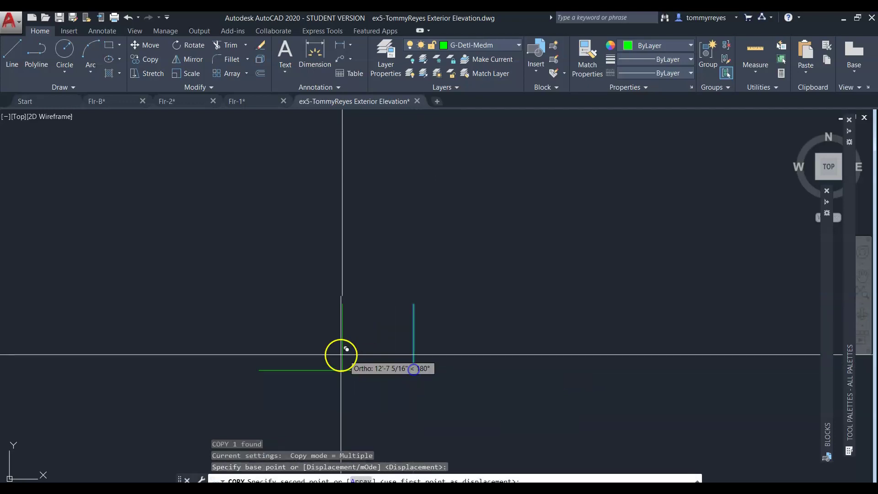
pyautogui.click(260, 370)
pyautogui.press('Escape')
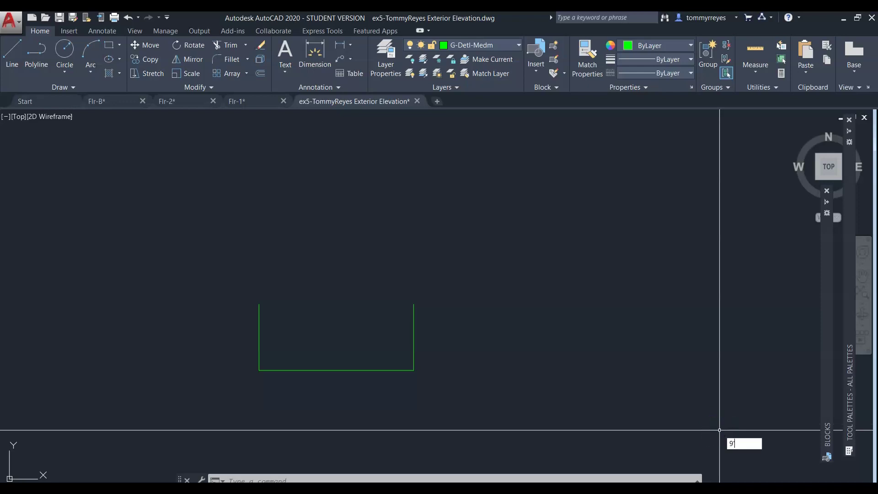
pyautogui.write("'")
pyautogui.press('Escape')
pyautogui.press('Escape')
pyautogui.press('Escape')
pyautogui.press('Escape')
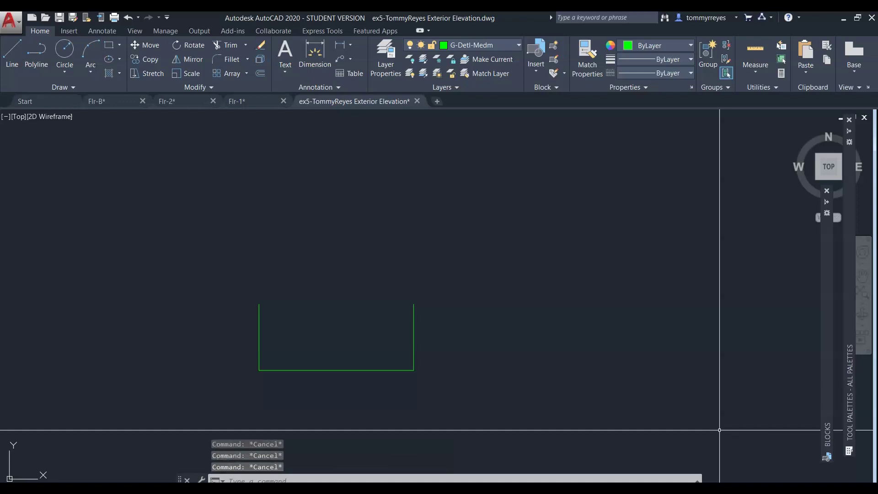
# Step: Offset the base line upward by 9'6.5"
pyautogui.write('o')
pyautogui.press('Return')
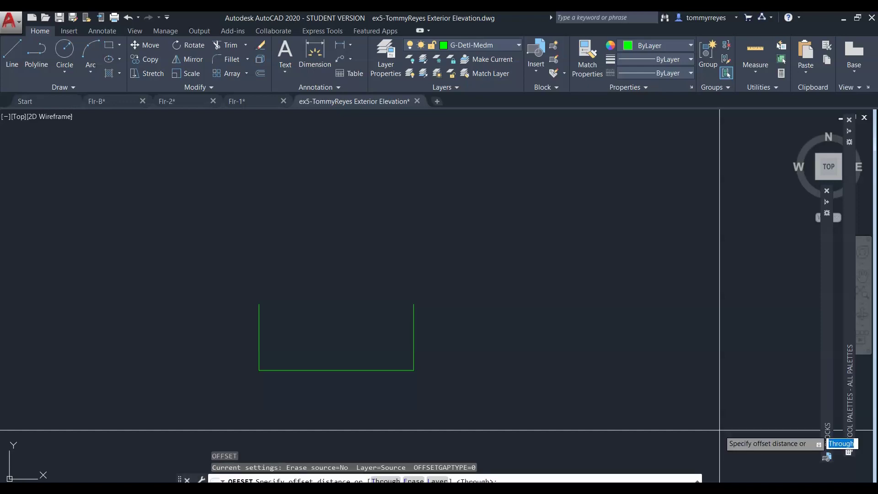
pyautogui.write("9'6.5")
pyautogui.press('Return')
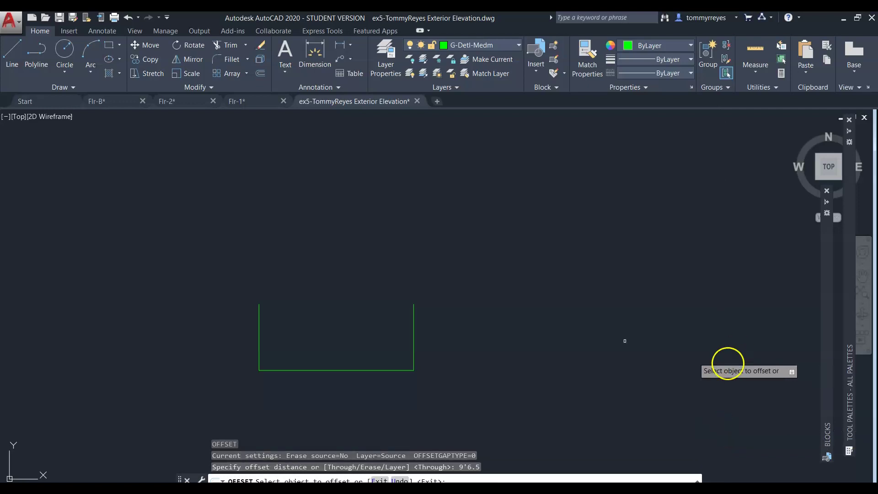
pyautogui.click(389, 369)
pyautogui.click(366, 249)
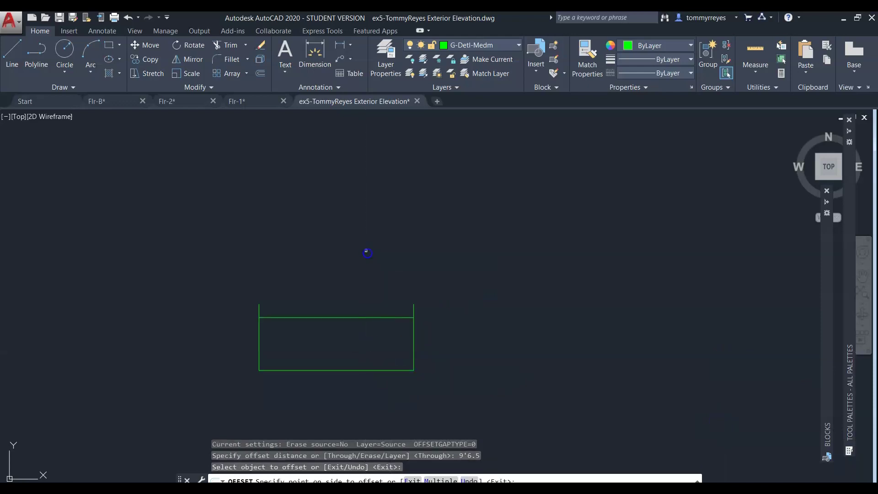
pyautogui.press('Return')
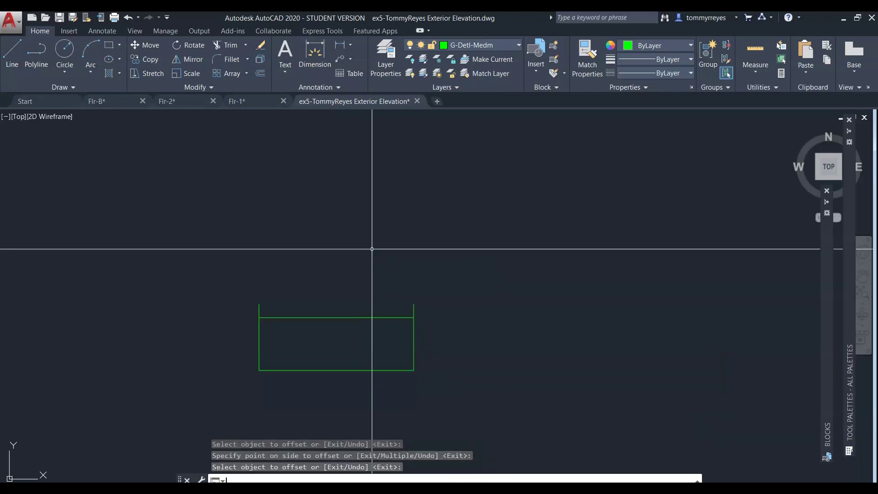
# Step: Trim both vertical wall lines where they extend above the upper horizontal line
pyautogui.write('tr')
pyautogui.press('Return')
pyautogui.press('Return')
pyautogui.click(474, 272)
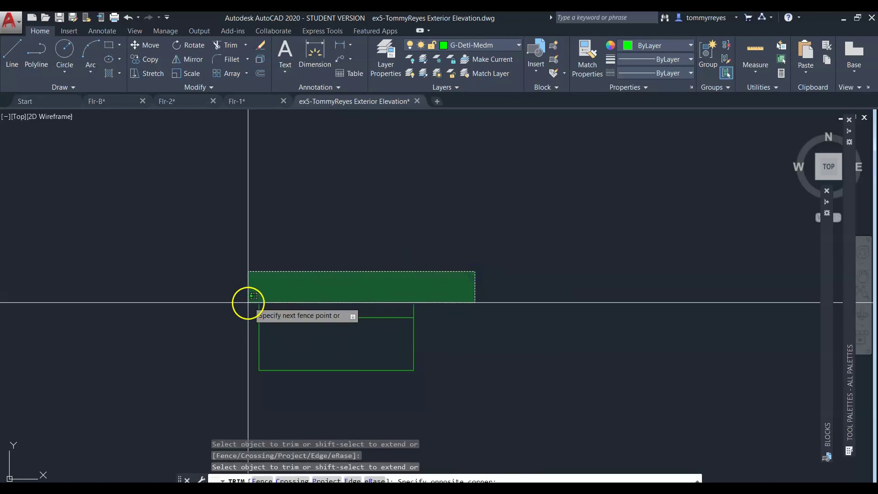
pyautogui.click(242, 306)
pyautogui.press('Escape')
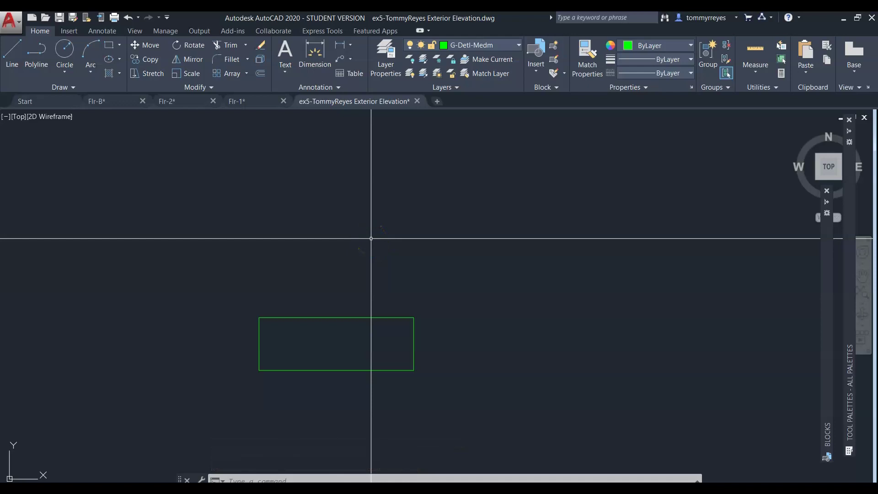
pyautogui.write('l')
pyautogui.press('Return')
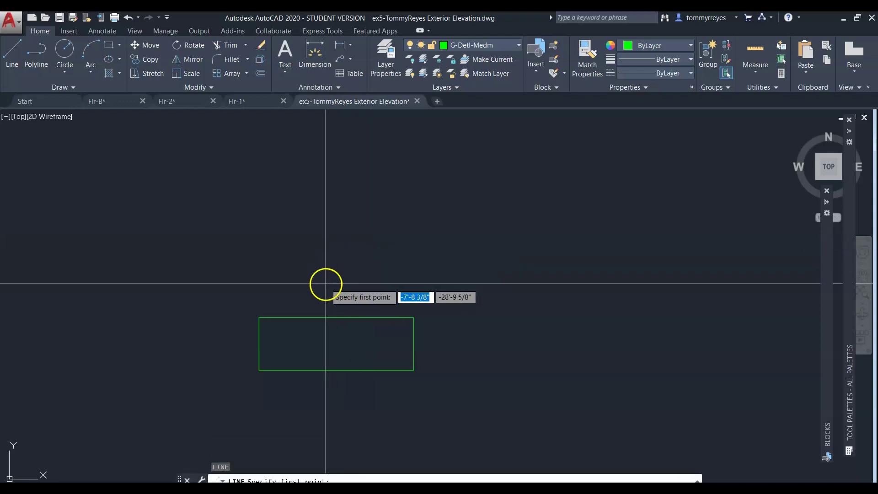
pyautogui.press('Escape')
pyautogui.press('Escape')
pyautogui.press('Escape')
# Step: Erase the upper horizontal line between the two wall tops
pyautogui.click(326, 287)
pyautogui.click(293, 347)
pyautogui.click(320, 314)
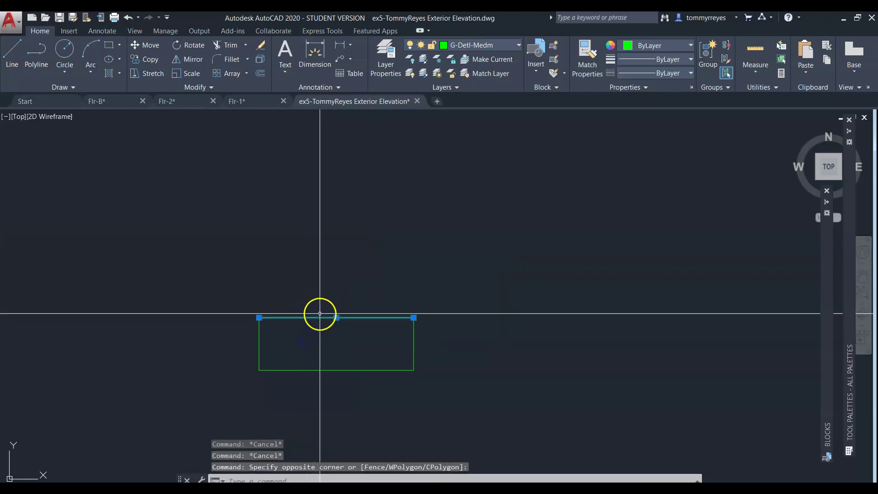
pyautogui.press('Delete')
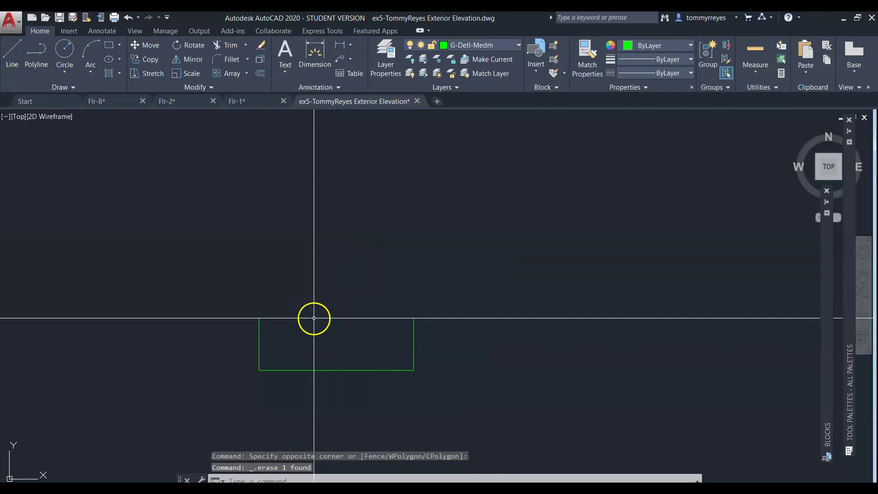
# Step: Draw a pitch triangle from the left wall's top: 12" to the right, 8" up, and back to the start point
pyautogui.write('l')
pyautogui.press('Return')
pyautogui.click(259, 317)
pyautogui.write('12')
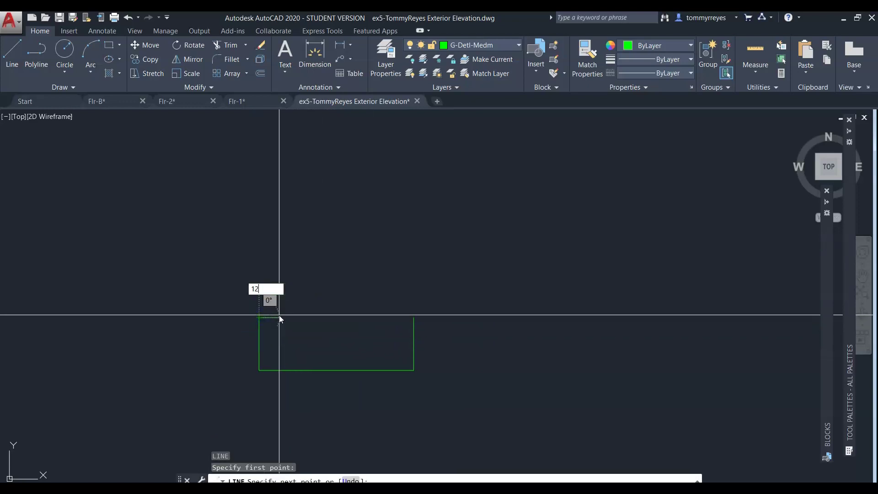
pyautogui.press('Return')
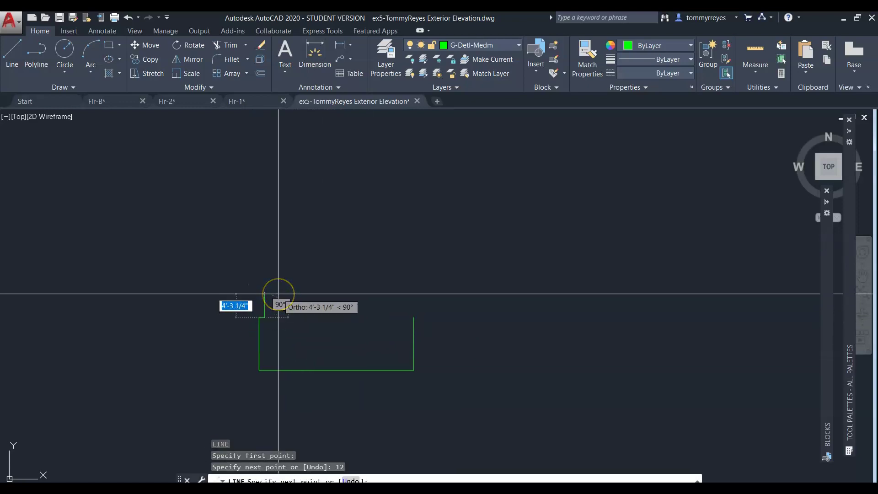
pyautogui.write('8')
pyautogui.press('Return')
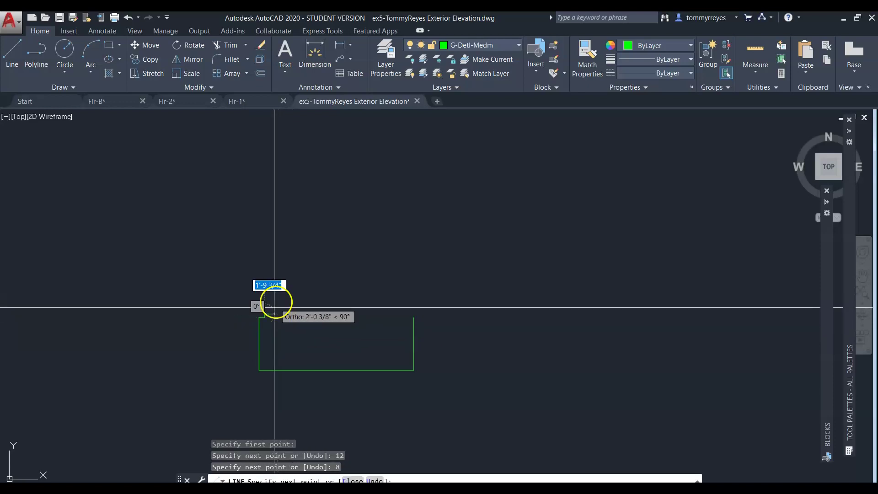
pyautogui.scroll(10, 252, 324)
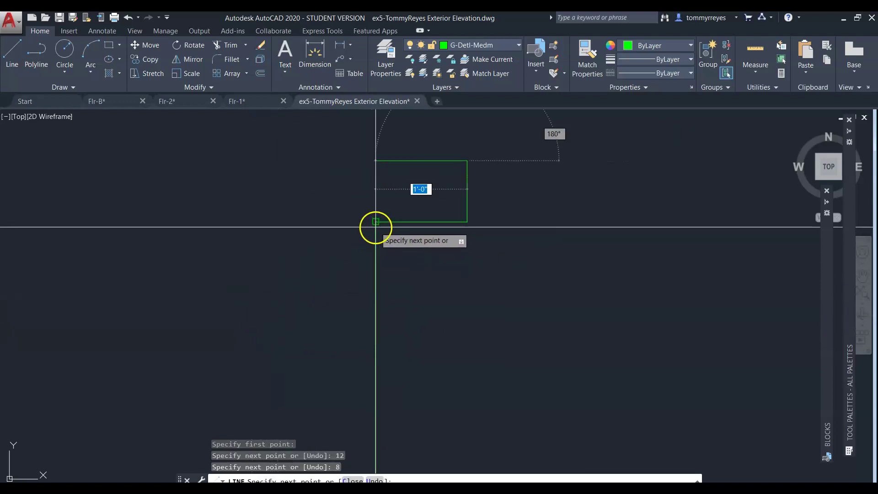
pyautogui.click(375, 223)
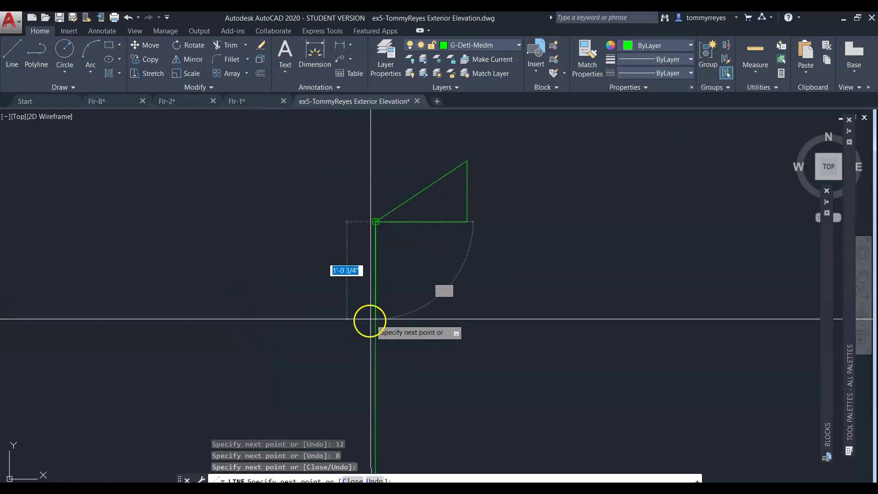
pyautogui.scroll(-3, 367, 316)
pyautogui.press('Escape')
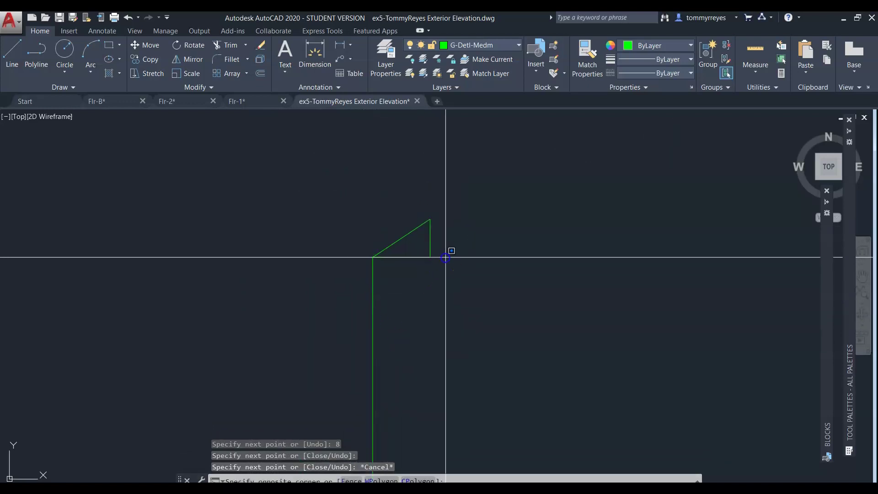
# Step: Erase the pitch triangle's horizontal and vertical legs, leaving the sloped line
pyautogui.click(445, 255)
pyautogui.click(407, 279)
pyautogui.press('Delete')
# Step: Mirror the short sloped line about a vertical axis through the base line's midpoint, keeping the source line
pyautogui.scroll(-5, 376, 314)
pyautogui.write('mi')
pyautogui.press('Return')
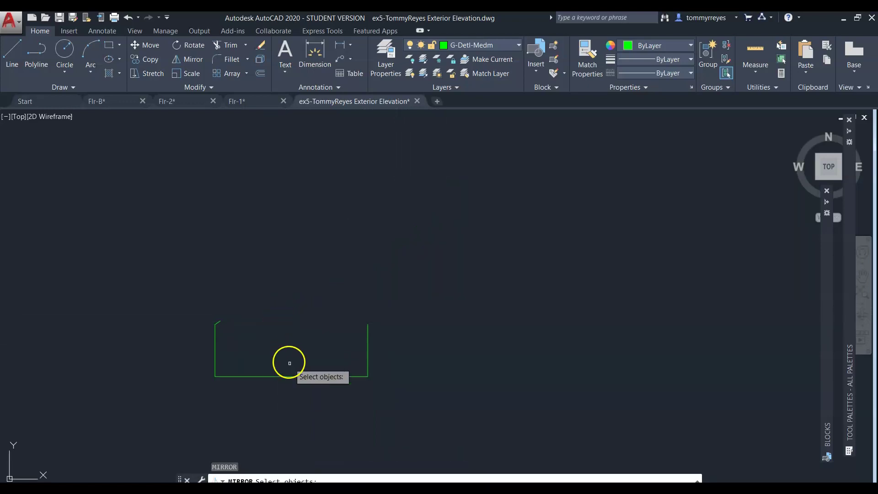
pyautogui.click(263, 308)
pyautogui.click(213, 334)
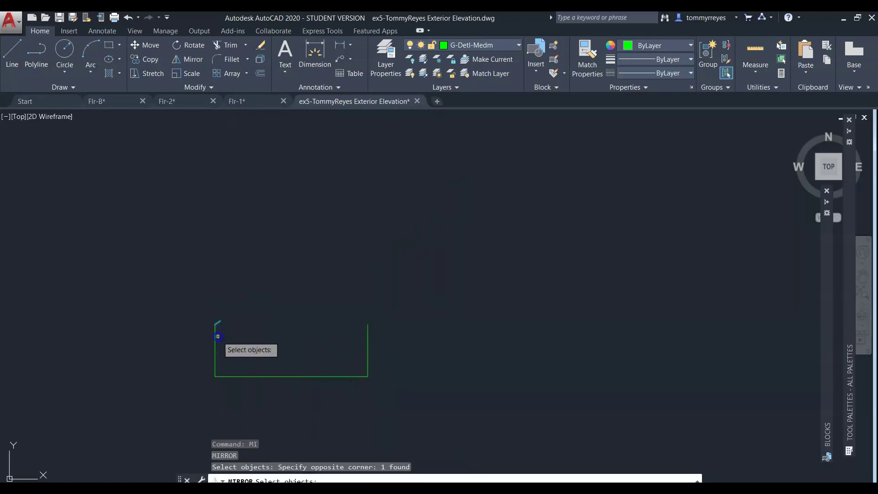
pyautogui.press('Return')
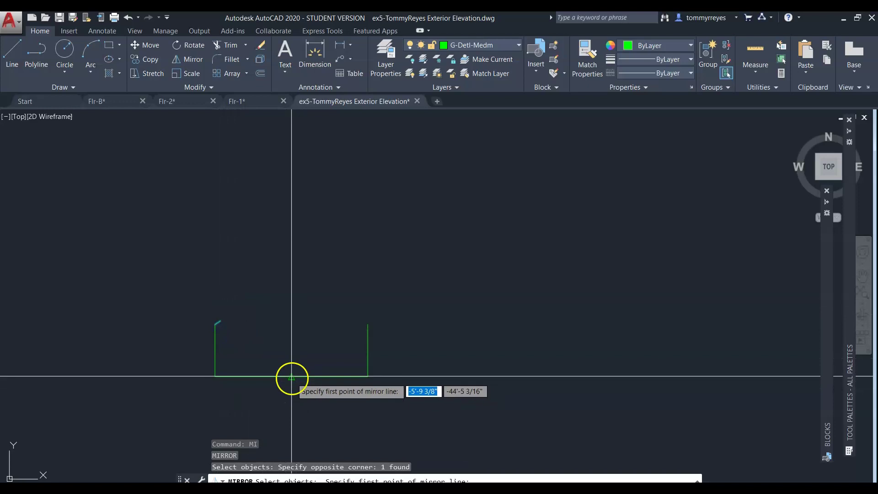
pyautogui.click(291, 376)
pyautogui.click(291, 302)
pyautogui.write('n')
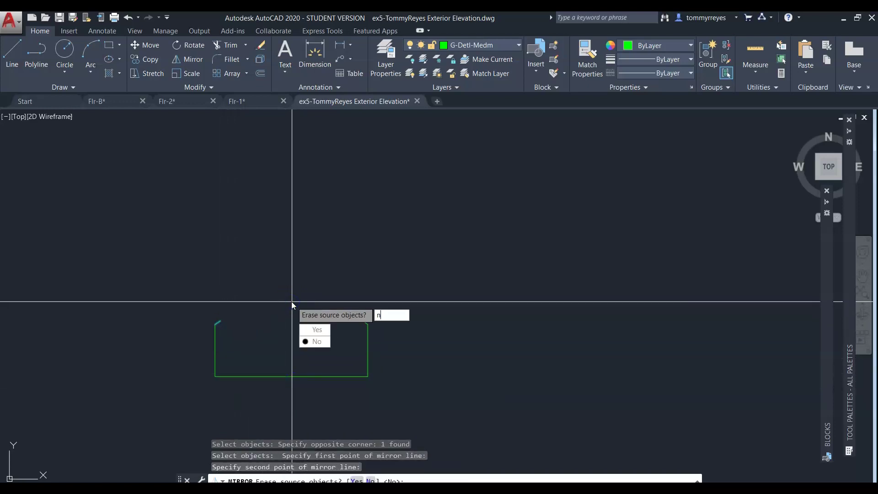
pyautogui.press('Return')
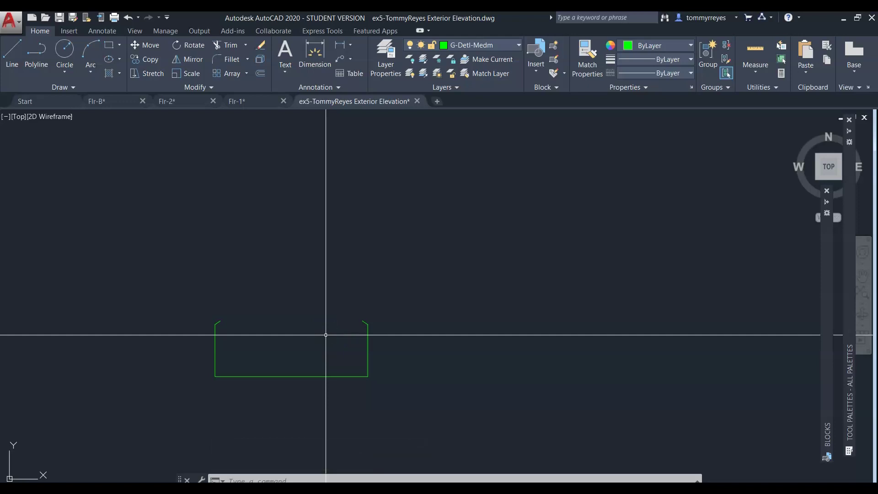
# Step: Fillet the two short sloped roof lines with zero radius so they meet at a ridge
pyautogui.write('f')
pyautogui.press('Return')
pyautogui.click(364, 319)
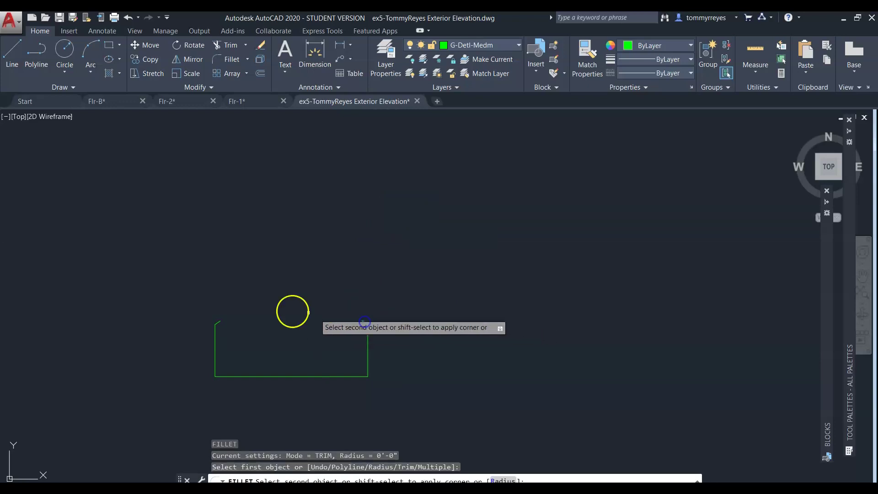
pyautogui.click(221, 321)
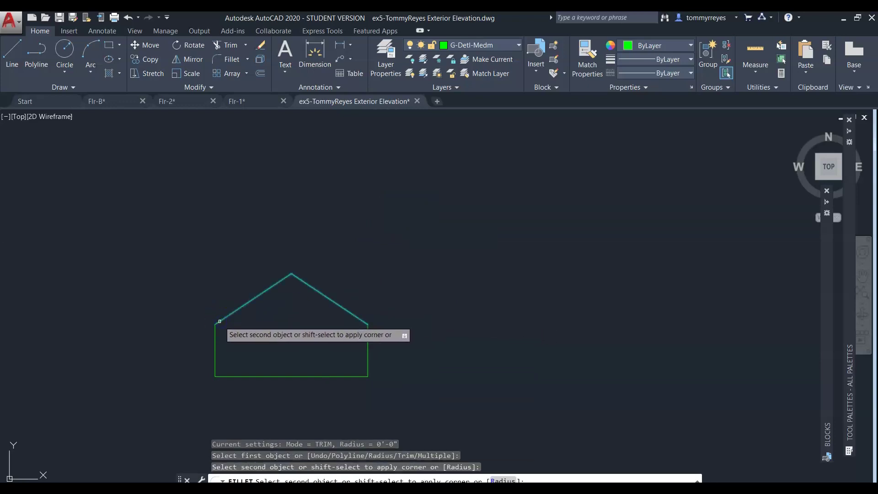
pyautogui.click(220, 321)
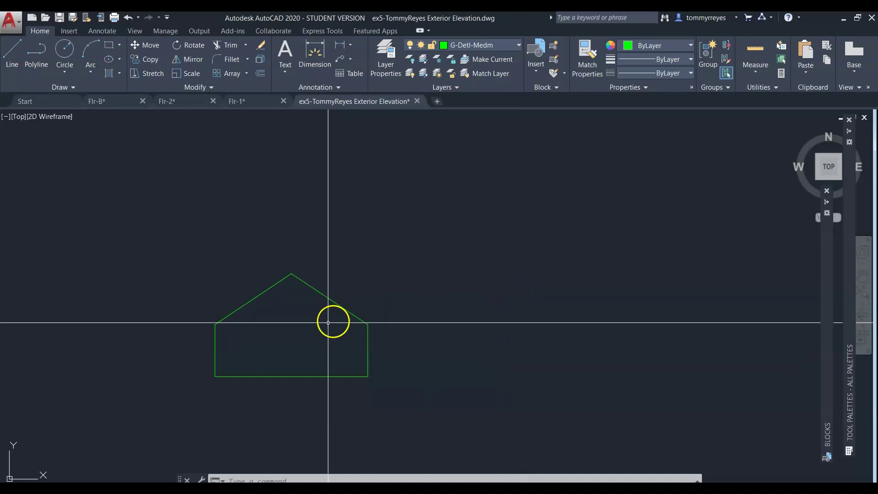
# Step: Offset both outer wall lines 5.5" toward the inside of the building
pyautogui.write('o')
pyautogui.press('Return')
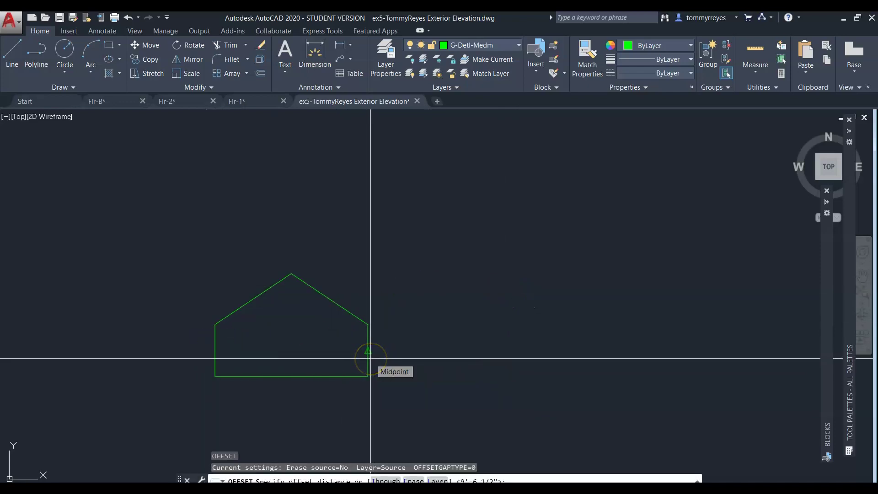
pyautogui.write('5.5')
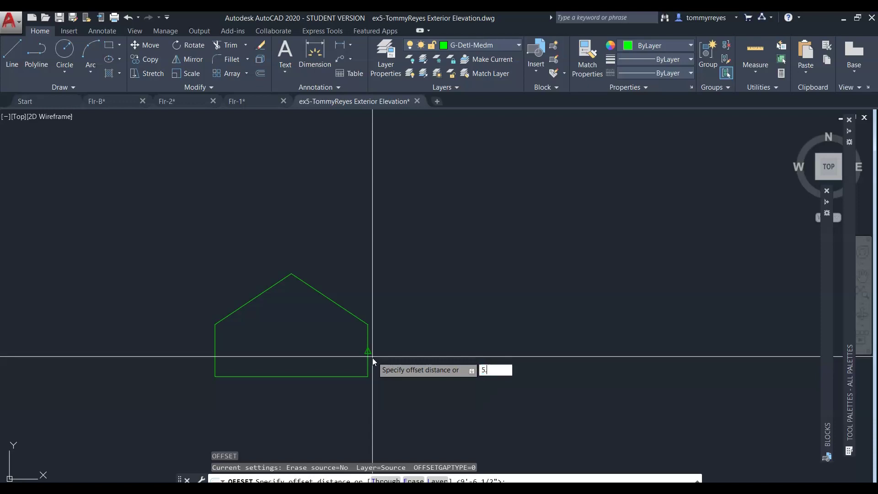
pyautogui.press('Return')
pyautogui.click(369, 352)
pyautogui.click(353, 352)
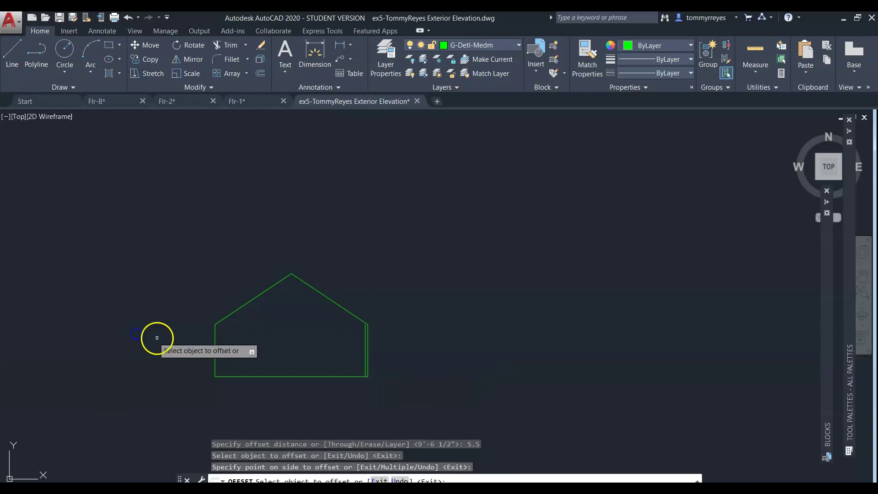
pyautogui.press('Escape')
pyautogui.click(313, 365)
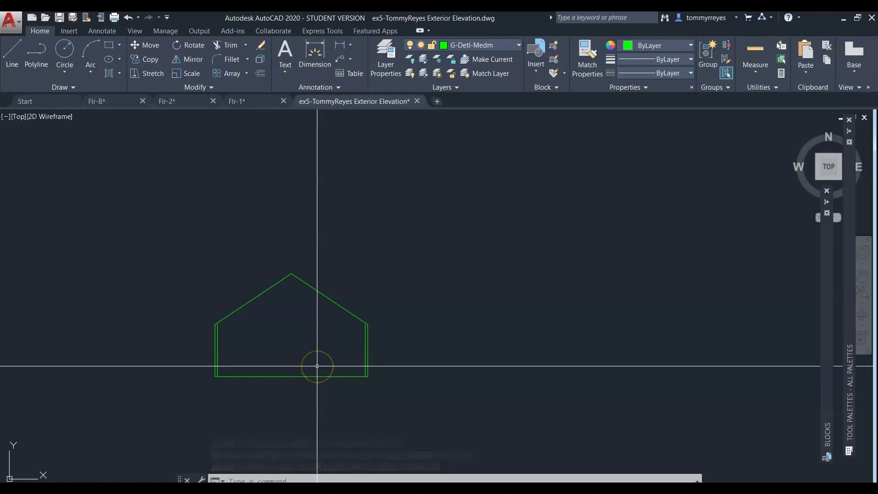
pyautogui.click(312, 367)
# Step: Extend both inner wall lines up to the sloped roof lines
pyautogui.write('ex')
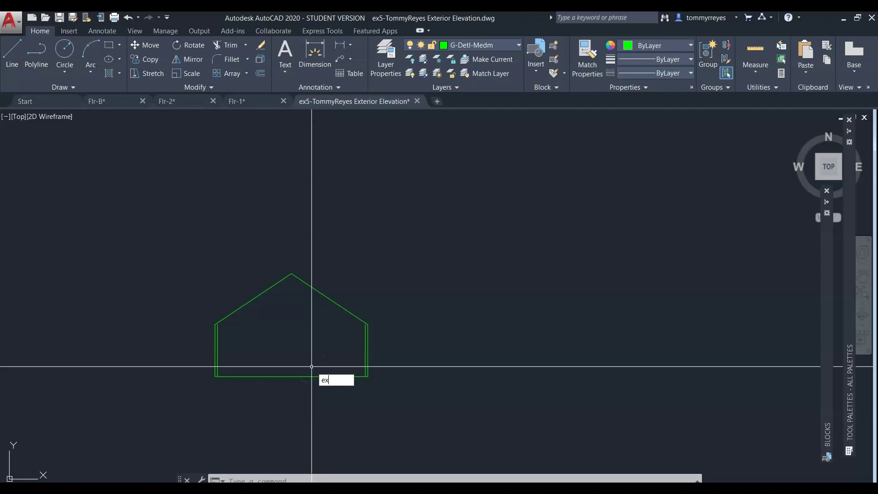
pyautogui.press('Return')
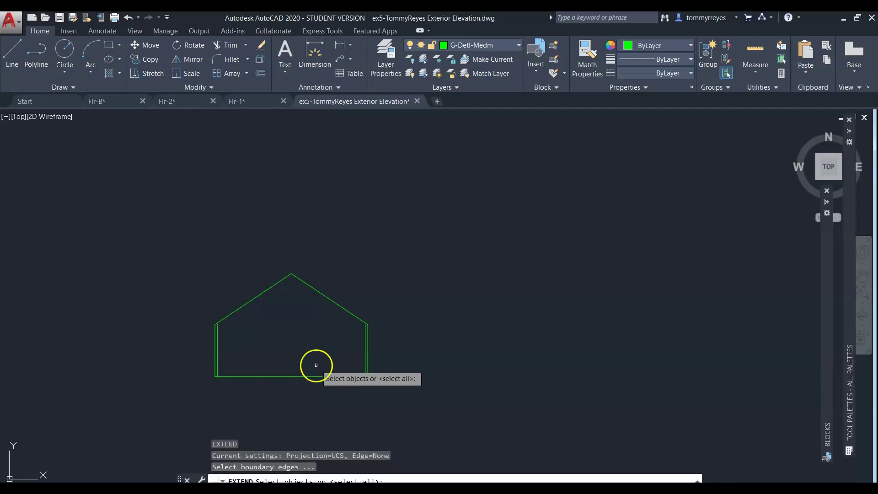
pyautogui.click(323, 268)
pyautogui.click(276, 277)
pyautogui.press('Return')
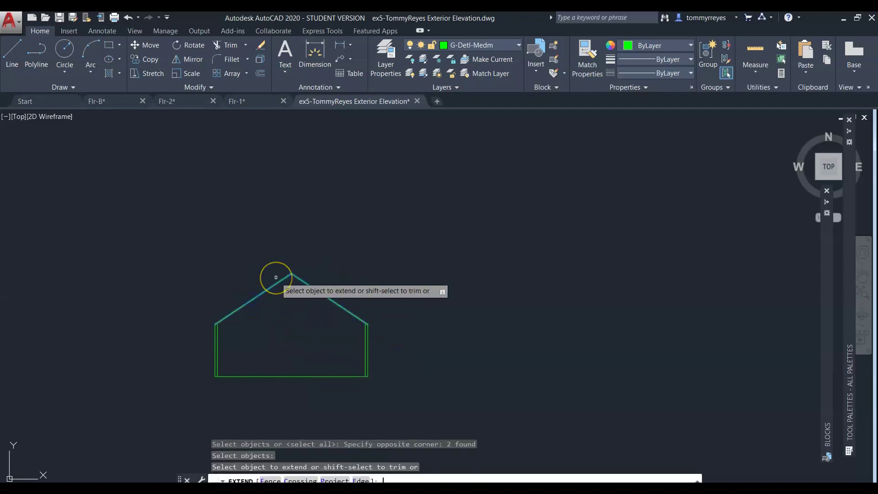
pyautogui.scroll(4, 336, 330)
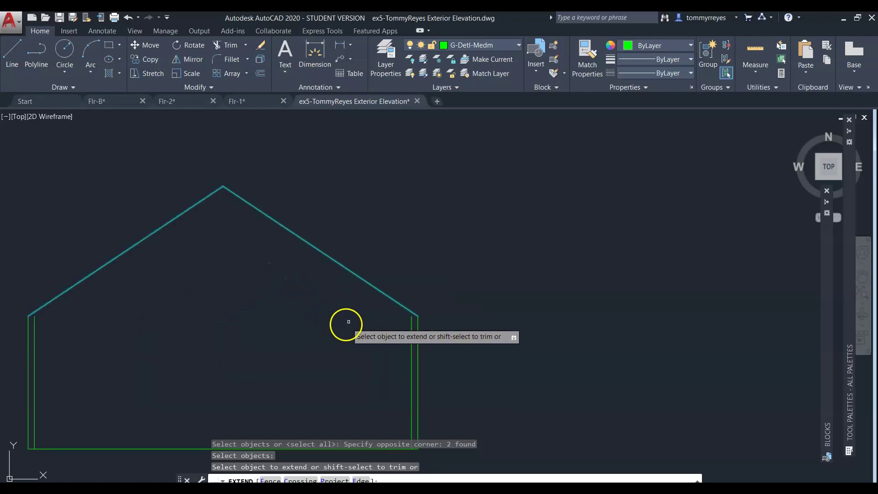
pyautogui.click(411, 326)
pyautogui.click(34, 333)
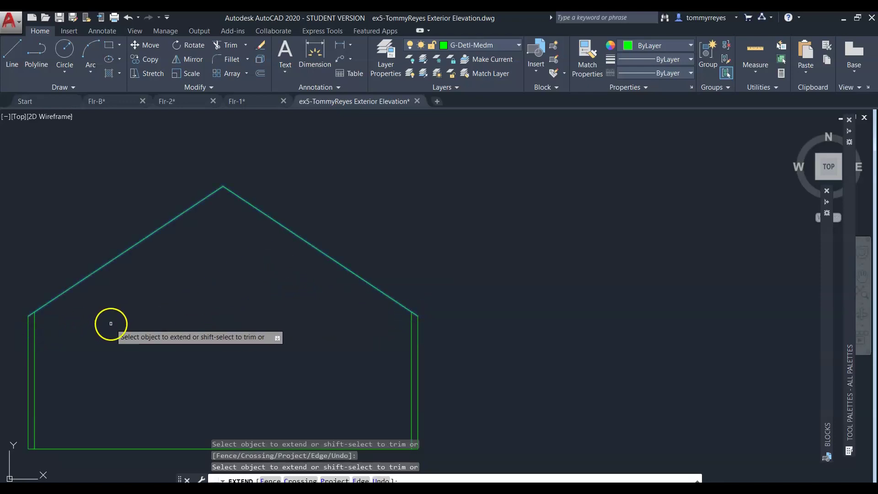
pyautogui.press('Return')
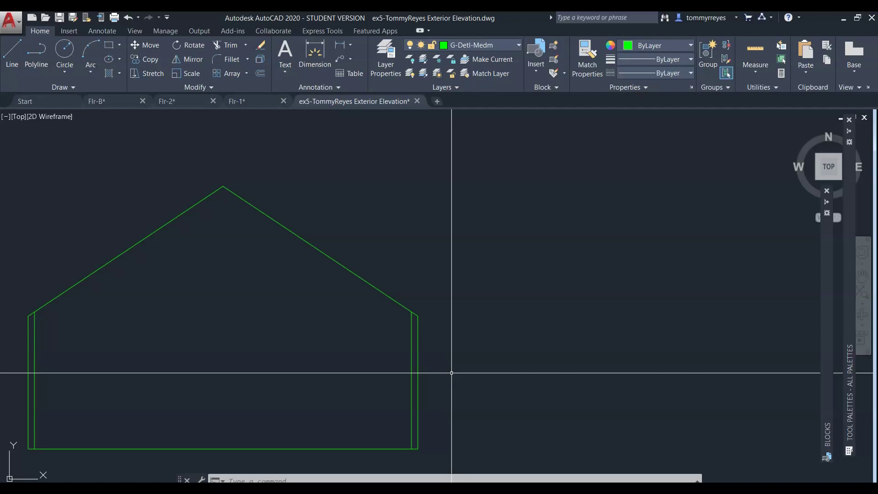
# Step: Offset both sloped roof lines 10.5" outward, above the existing roof
pyautogui.write('o')
pyautogui.press('Return')
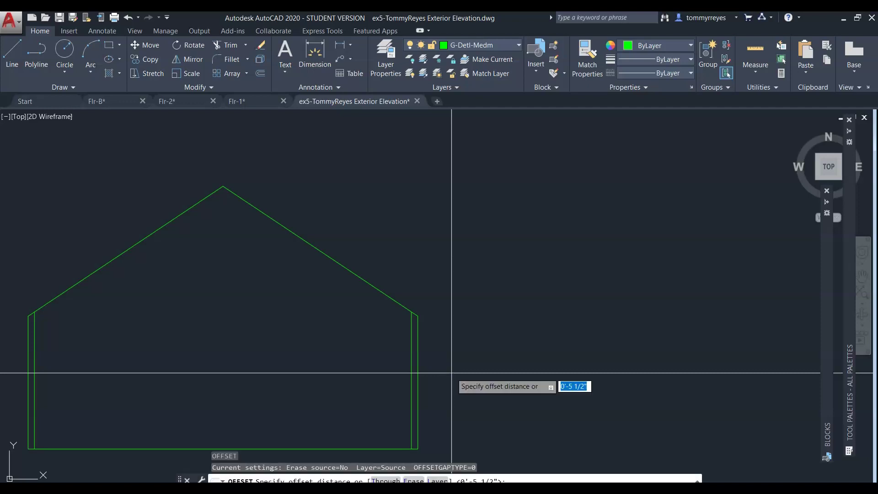
pyautogui.write('10.5')
pyautogui.press('Return')
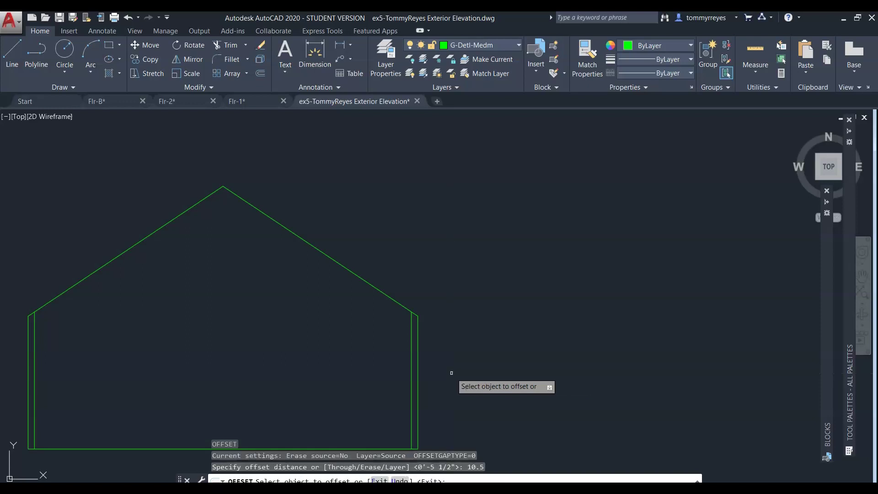
pyautogui.click(354, 269)
pyautogui.click(408, 230)
pyautogui.click(190, 208)
pyautogui.click(167, 190)
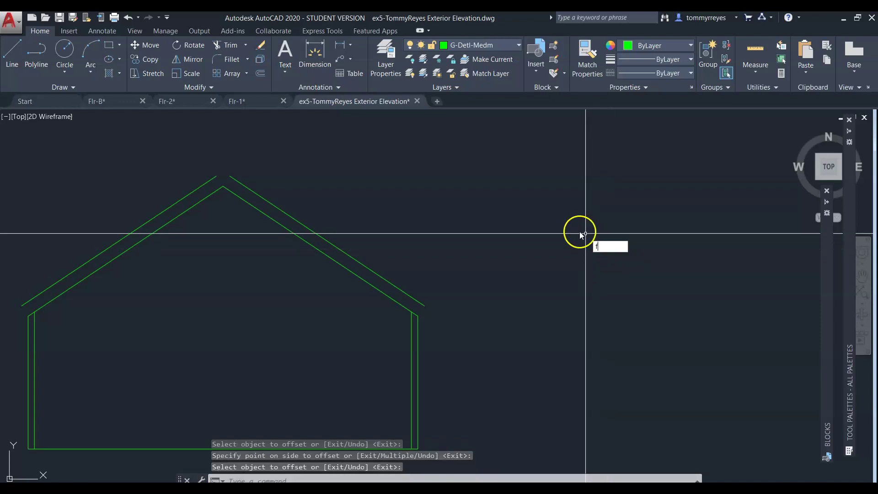
pyautogui.press('Escape')
# Step: Fillet the two outer roof lines with zero radius so they join at the ridge
pyautogui.write('f')
pyautogui.press('Return')
pyautogui.click(264, 197)
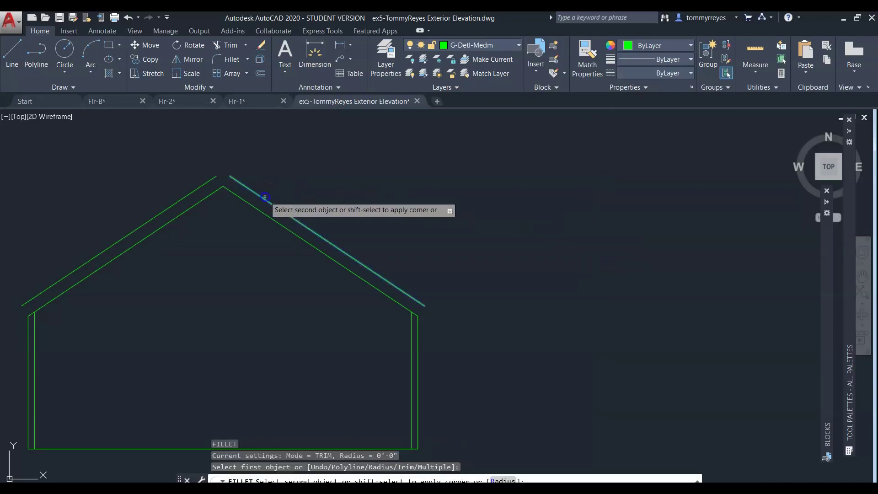
pyautogui.click(205, 182)
pyautogui.press('Return')
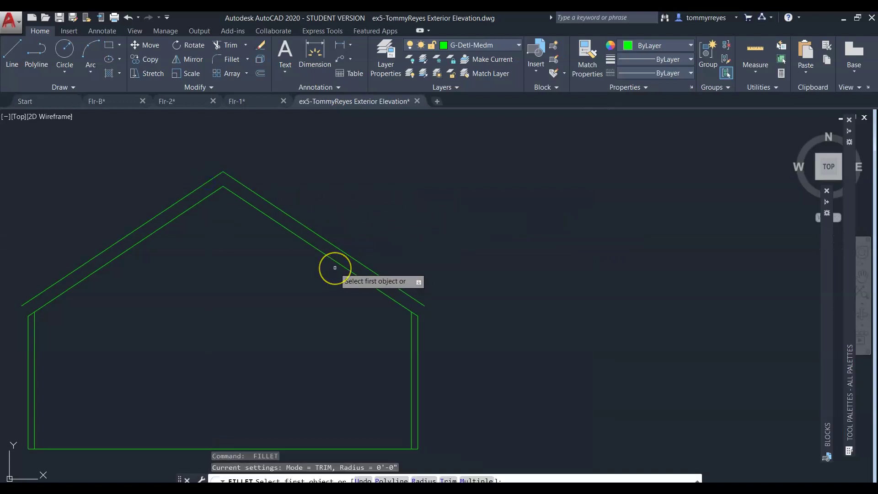
pyautogui.press('Escape')
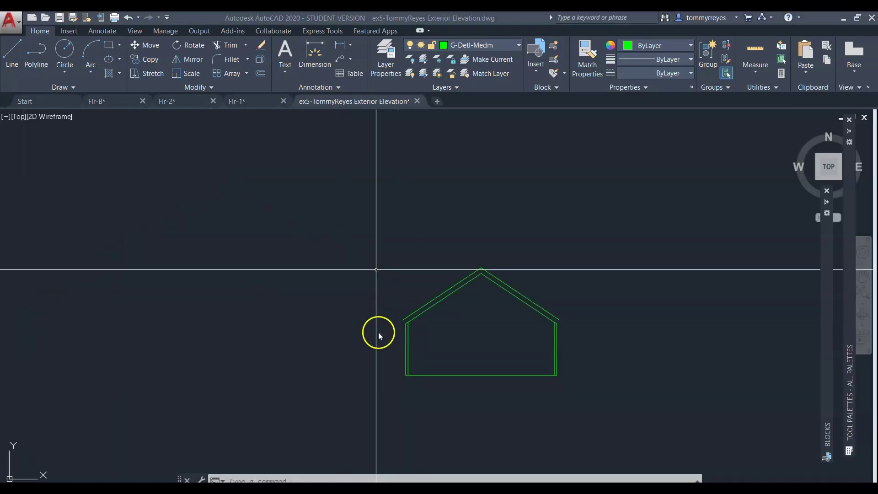
# Step: Draw a 10.5" horizontal line to the left from the top of the left outer wall
pyautogui.scroll(4, 420, 341)
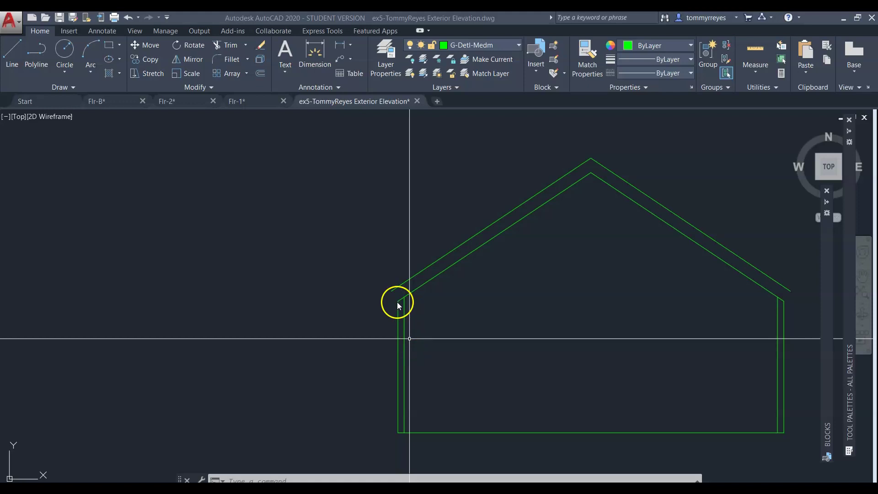
pyautogui.scroll(4, 369, 291)
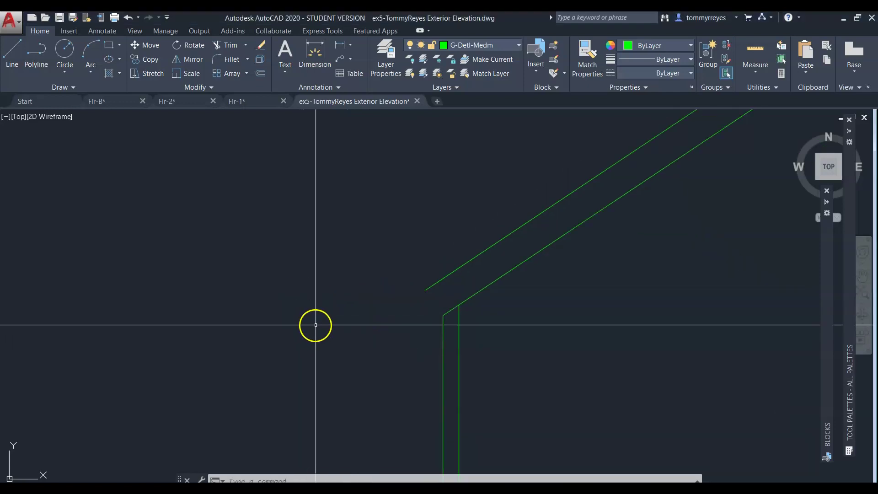
pyautogui.press('l')
pyautogui.press('Return')
pyautogui.click(442, 315)
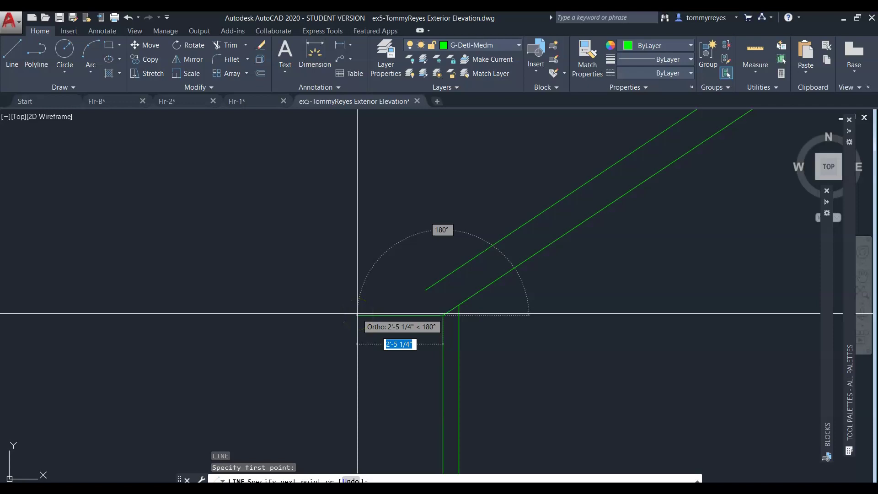
pyautogui.write('10.')
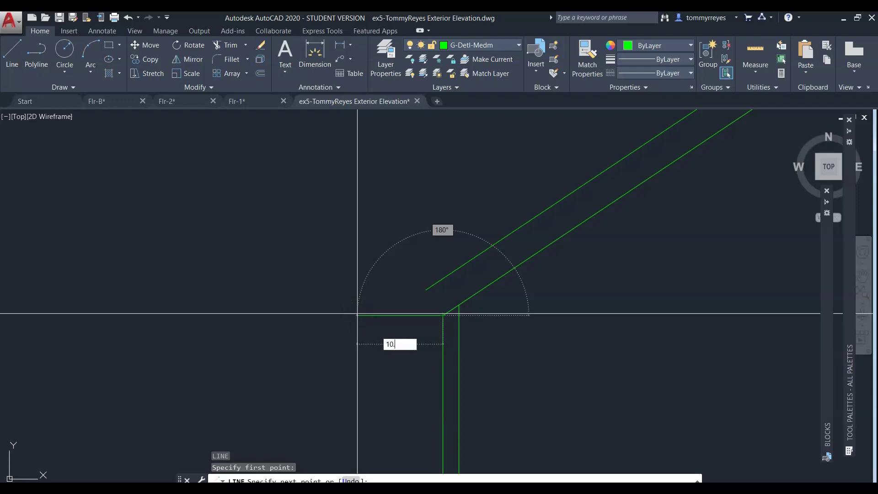
pyautogui.press('Return')
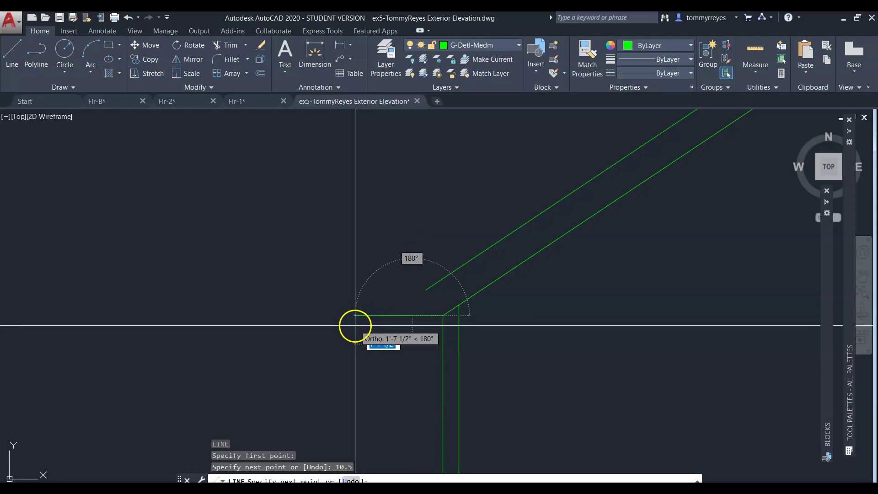
pyautogui.press('Escape')
# Step: Move the short horizontal eave line straight down 5-7/8"
pyautogui.scroll(5, 443, 323)
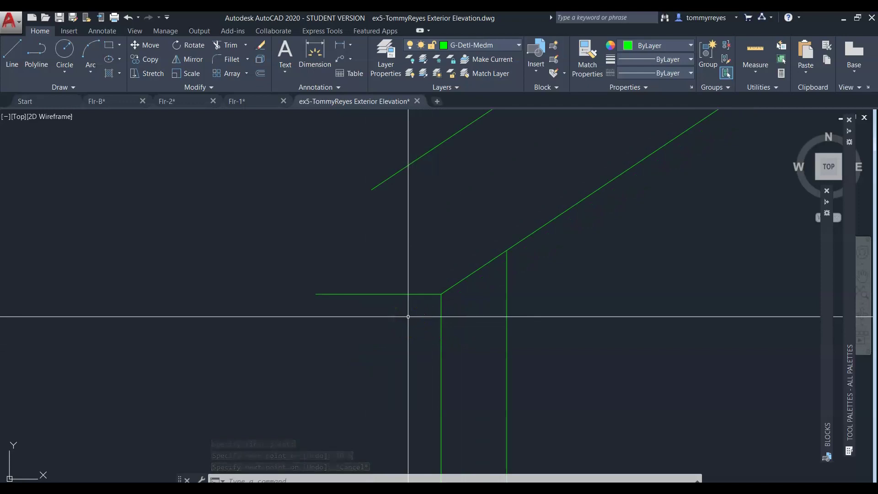
pyautogui.click(411, 276)
pyautogui.click(371, 317)
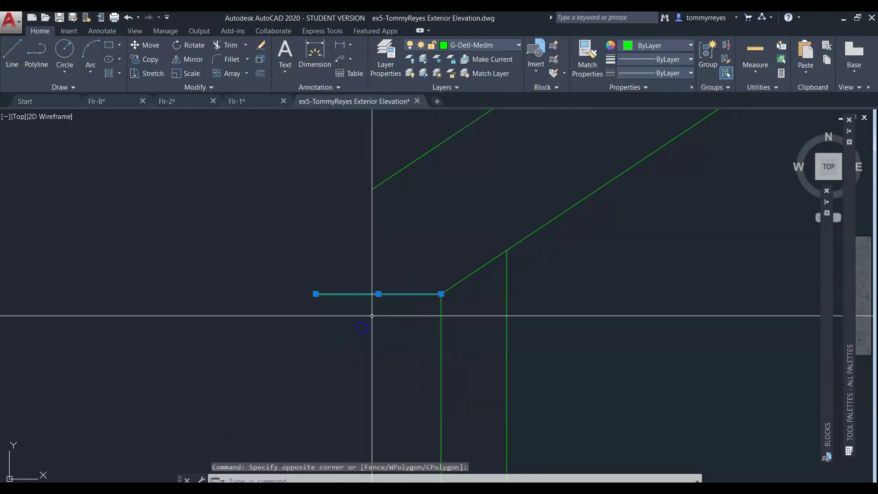
pyautogui.write('m')
pyautogui.press('Return')
pyautogui.click(375, 258)
pyautogui.click(268, 222)
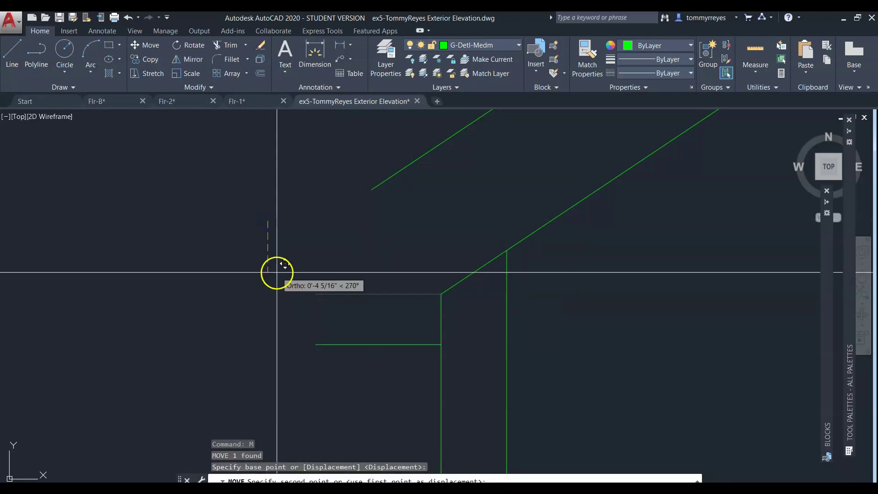
pyautogui.write('5-')
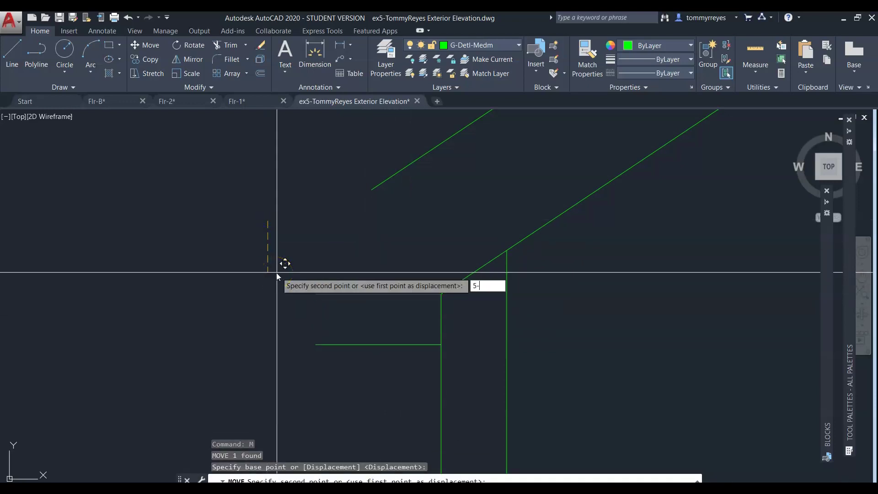
pyautogui.write('7/8')
pyautogui.press('Return')
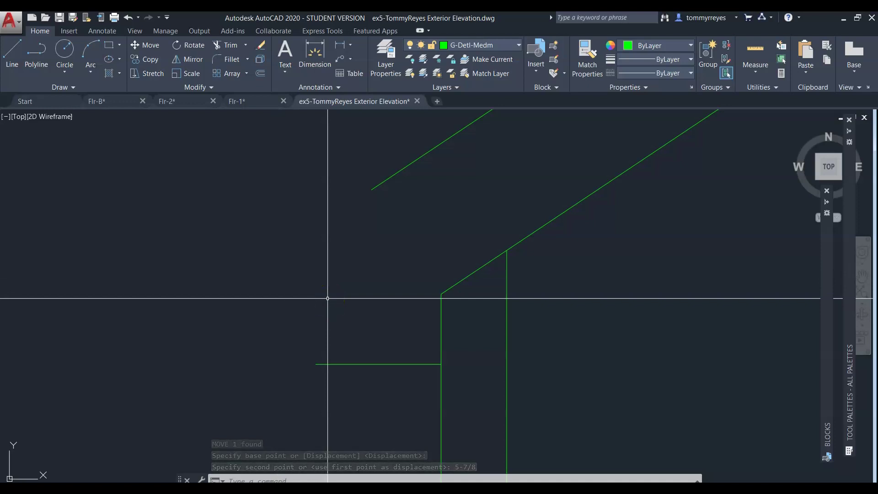
# Step: Draw a stepped profile from the eave line's left end: a line 3.5" up, followed by a line 0.75" left
pyautogui.write('l')
pyautogui.press('Return')
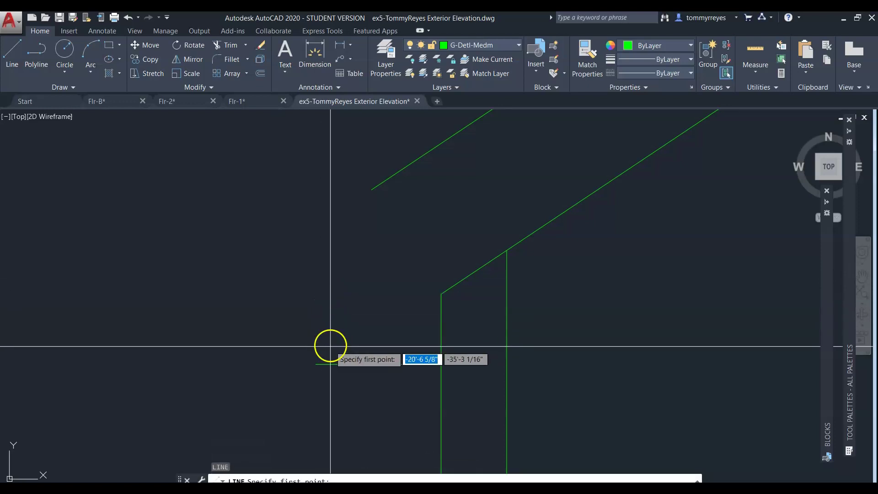
pyautogui.click(316, 364)
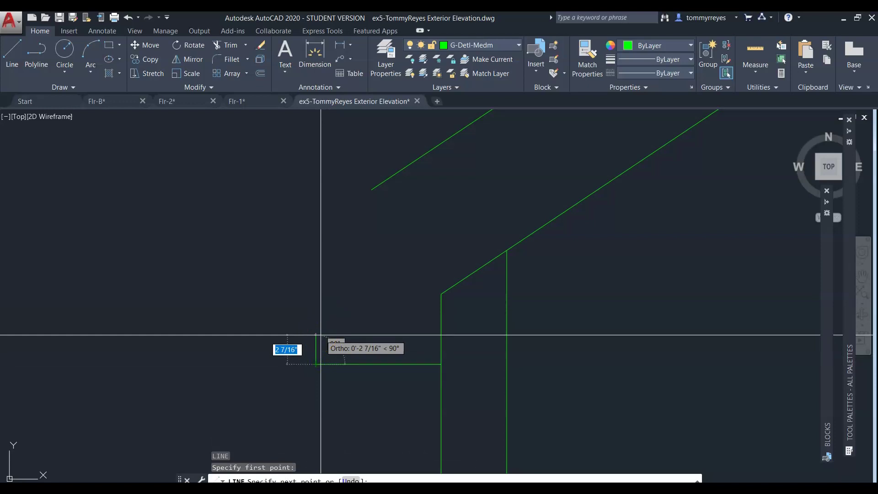
pyautogui.write('3.5')
pyautogui.press('Return')
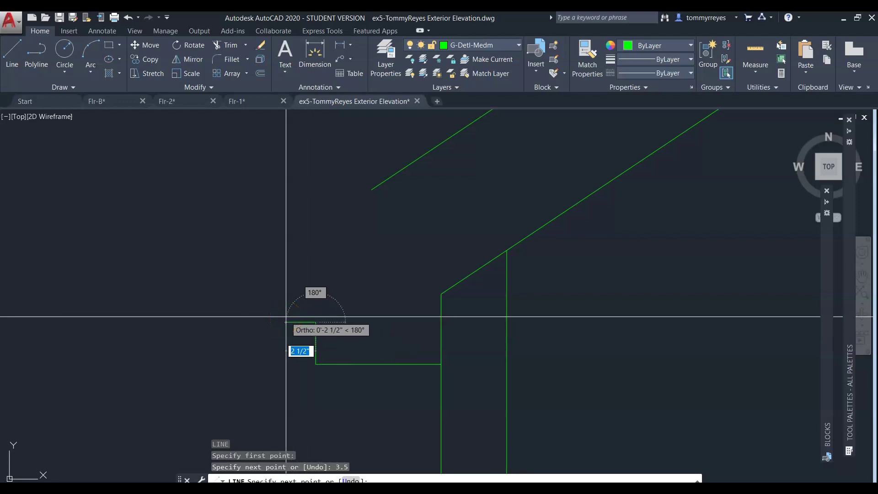
pyautogui.write('.75')
pyautogui.press('Return')
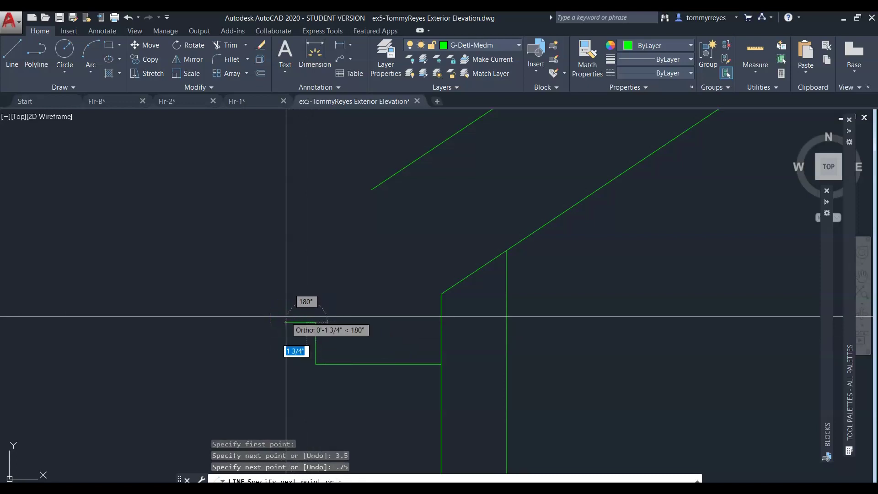
pyautogui.press('Escape')
# Step: Copy the two stepped profile lines twice, stacking each copy end to end above the previous one
pyautogui.write('CO')
pyautogui.press('Return')
pyautogui.click(325, 320)
pyautogui.click(307, 336)
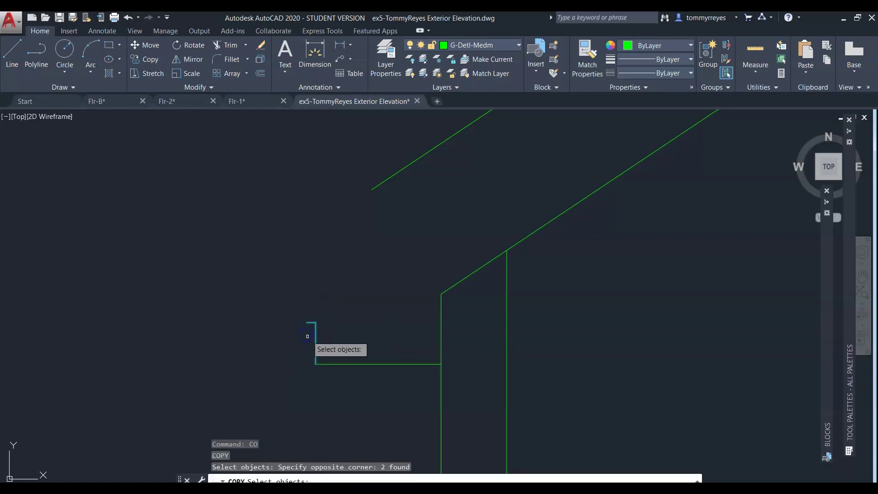
pyautogui.press('Return')
pyautogui.click(315, 364)
pyautogui.click(307, 322)
pyautogui.click(301, 277)
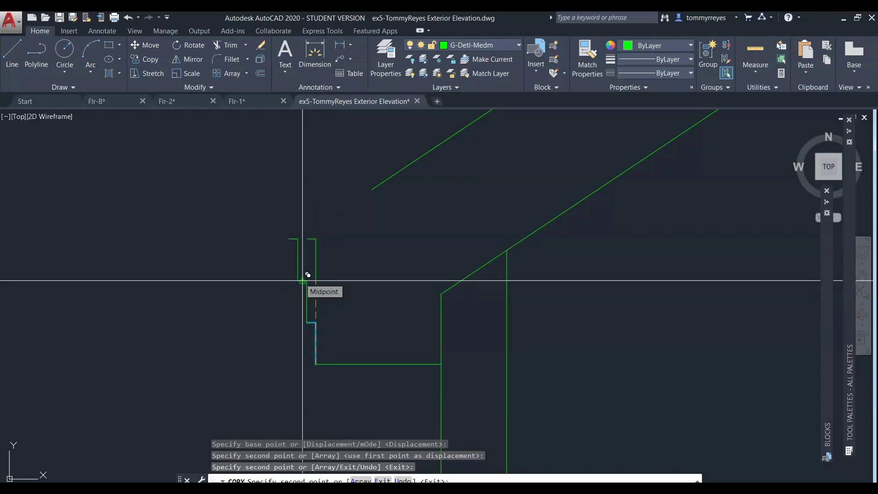
pyautogui.press('Escape')
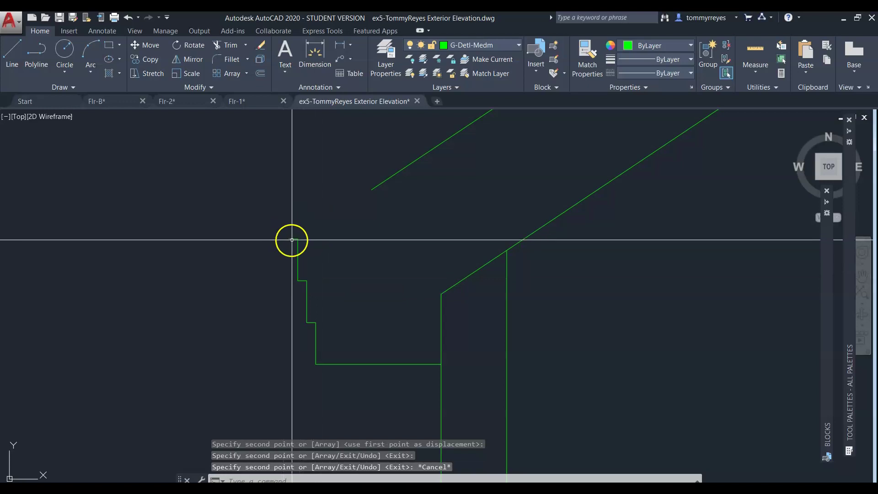
# Step: Erase the topmost short horizontal segment and fillet the remaining top vertical line with the left outer roof line at zero radius
pyautogui.press('Delete')
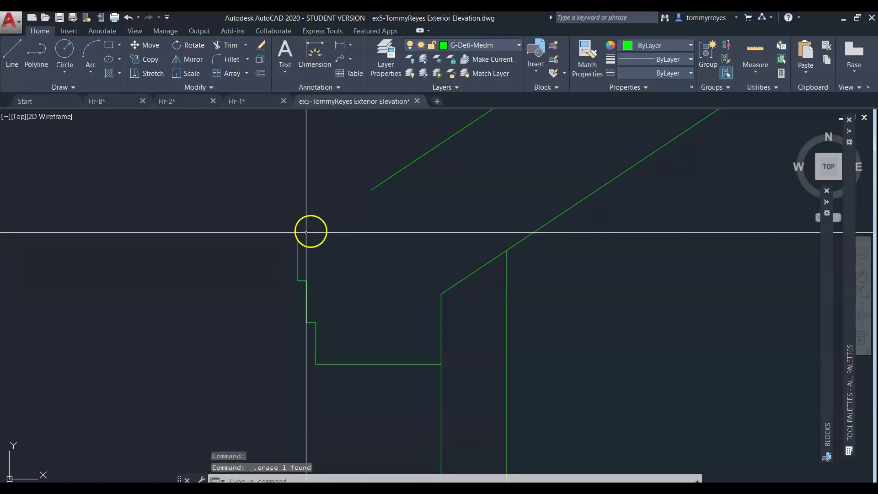
pyautogui.write('f')
pyautogui.press('Return')
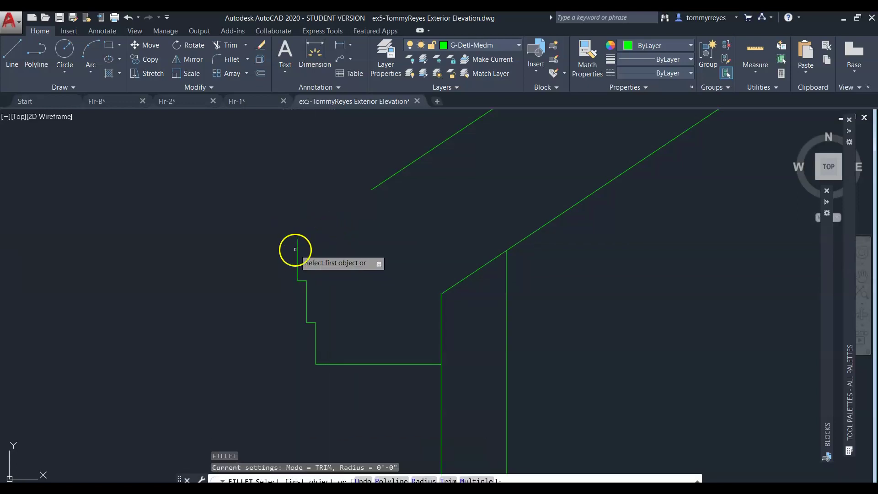
pyautogui.click(297, 247)
pyautogui.click(375, 188)
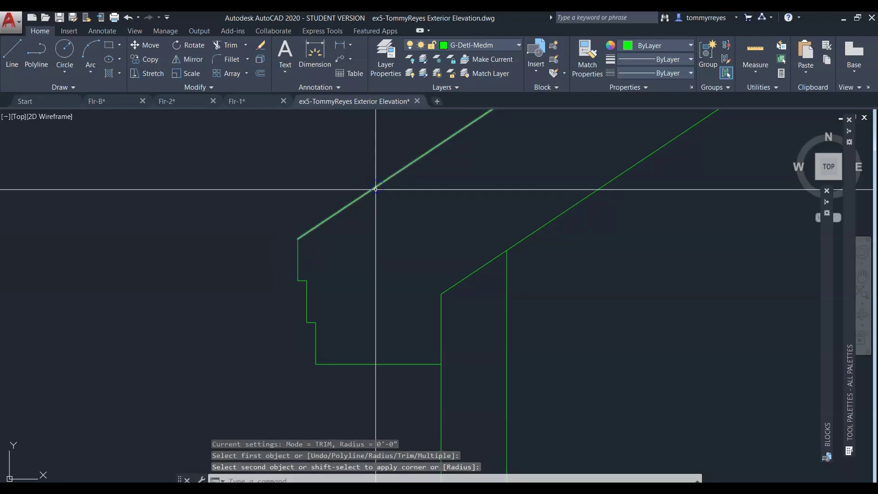
pyautogui.press('Escape')
# Step: Mirror the left eave profile about a vertical axis through the roof ridge, keeping the source objects
pyautogui.scroll(-8, 325, 257)
pyautogui.scroll(4, 329, 273)
pyautogui.click(323, 232)
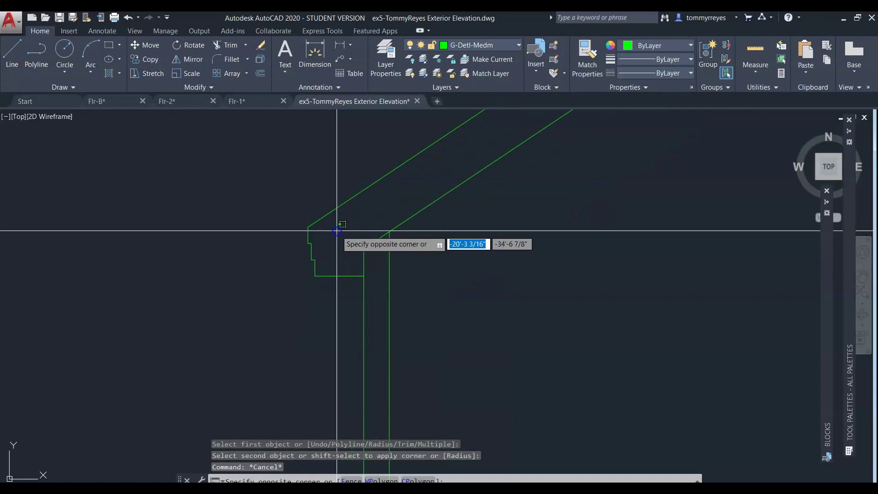
pyautogui.click(300, 284)
pyautogui.scroll(-10, 300, 284)
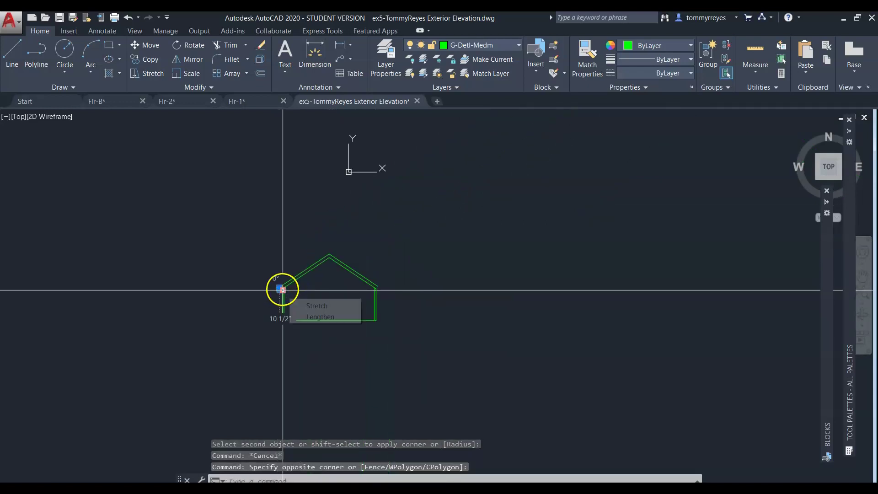
pyautogui.scroll(2, 276, 288)
pyautogui.write('mi')
pyautogui.press('Return')
pyautogui.scroll(2, 277, 290)
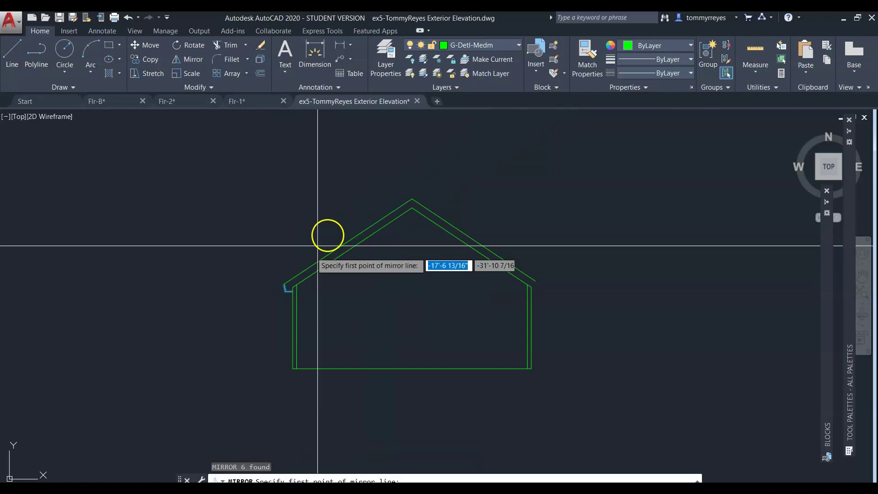
pyautogui.click(413, 195)
pyautogui.click(413, 159)
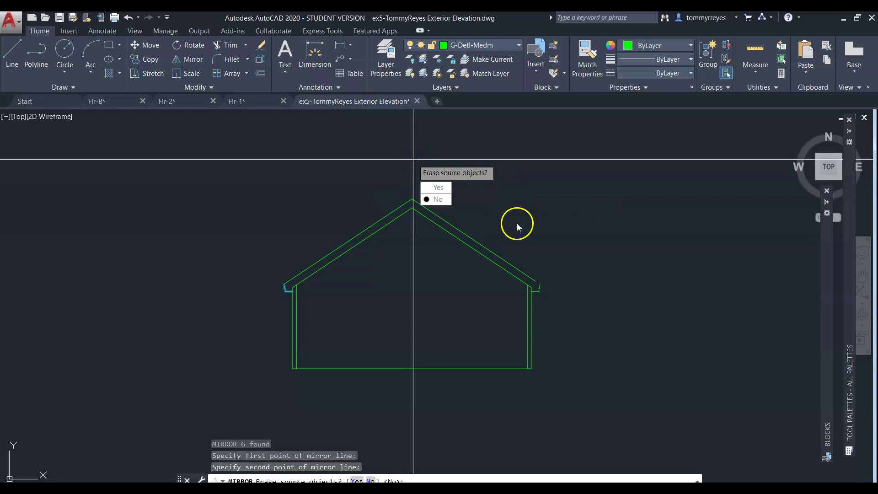
pyautogui.press('Return')
# Step: Fillet the right eave's top vertical line with the right outer roof line at zero radius
pyautogui.write('f')
pyautogui.press('Return')
pyautogui.scroll(5, 468, 223)
pyautogui.scroll(-2, 550, 294)
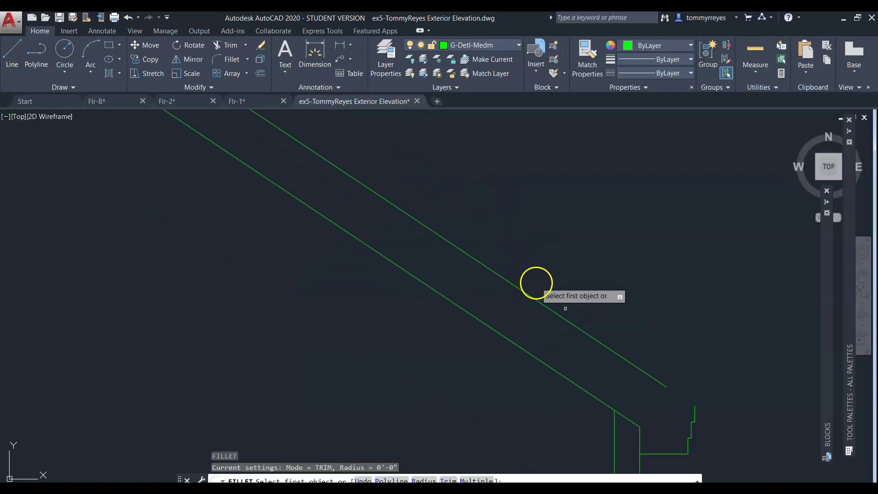
pyautogui.click(692, 406)
pyautogui.scroll(-4, 657, 382)
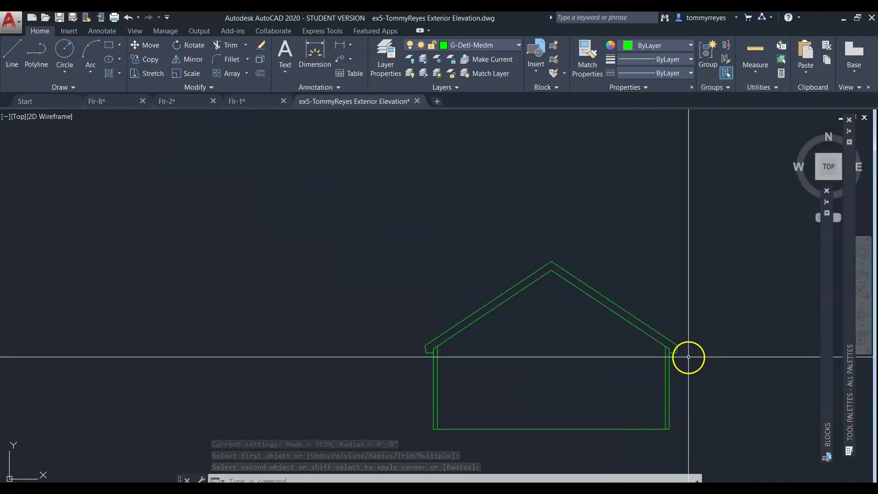
# Step: Draw a 48' horizontal line to the right from the bottom corner of the right outer wall
pyautogui.scroll(-8, 108, 346)
pyautogui.scroll(3, 150, 358)
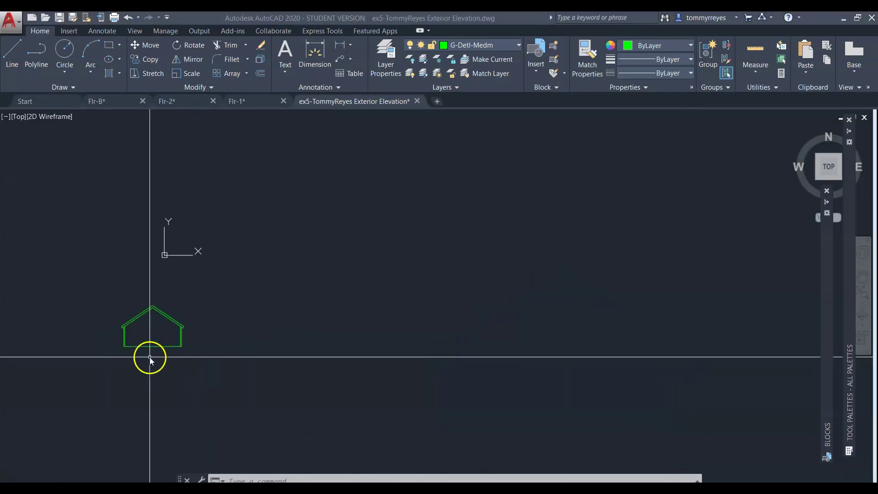
pyautogui.scroll(5, 149, 343)
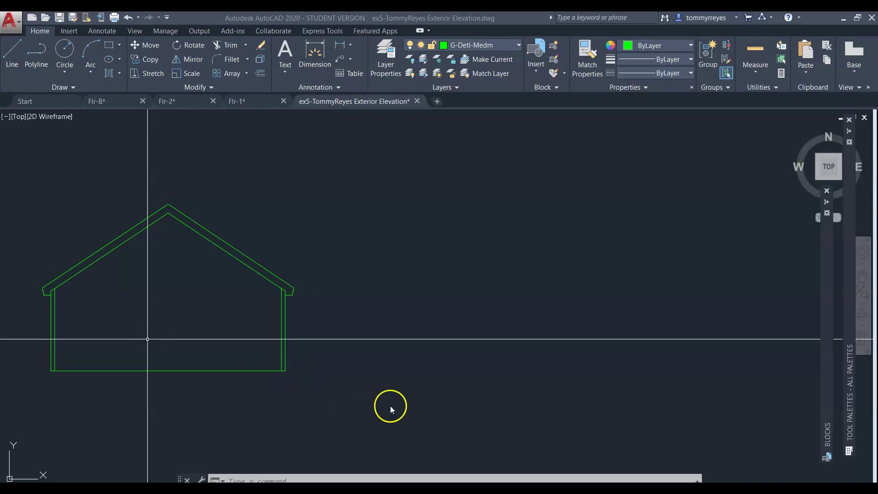
pyautogui.write('l')
pyautogui.press('Return')
pyautogui.scroll(5, 285, 369)
pyautogui.click(279, 369)
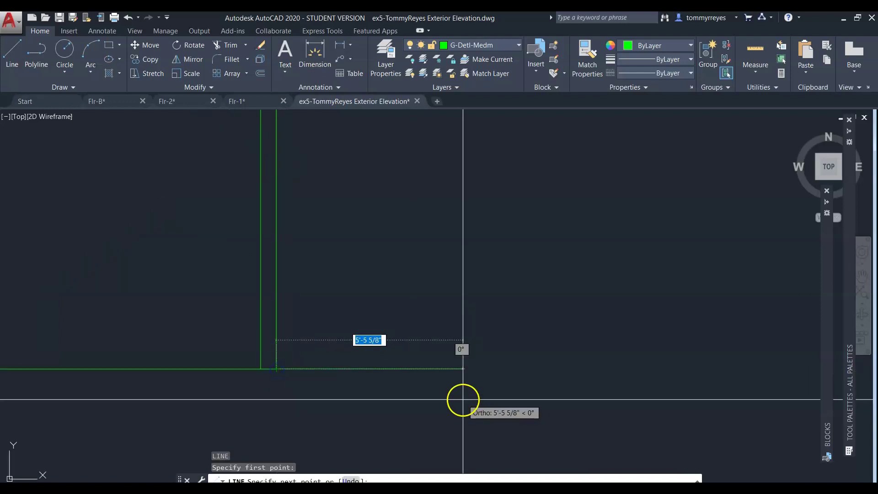
pyautogui.write("48'")
pyautogui.press('Return')
pyautogui.press('Escape')
# Step: Move the long horizontal base line straight up 1'4"
pyautogui.scroll(-5, 457, 399)
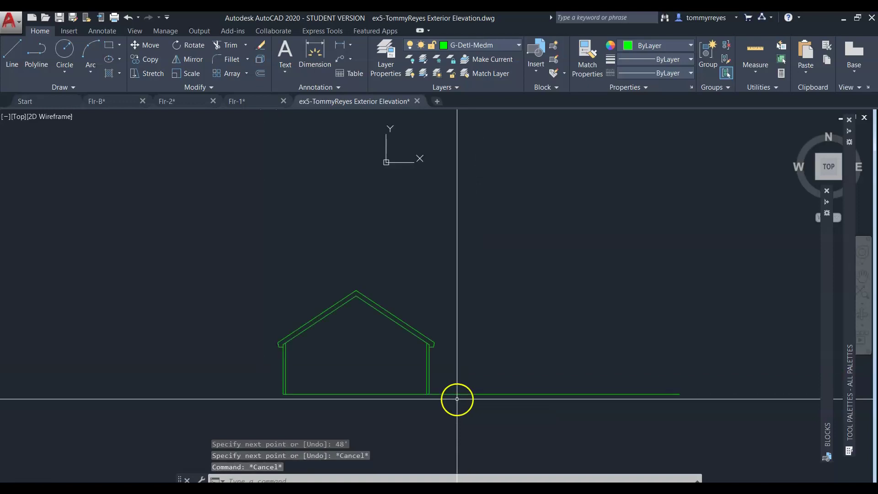
pyautogui.scroll(3, 486, 401)
pyautogui.click(486, 399)
pyautogui.write('m')
pyautogui.press('Return')
pyautogui.click(485, 435)
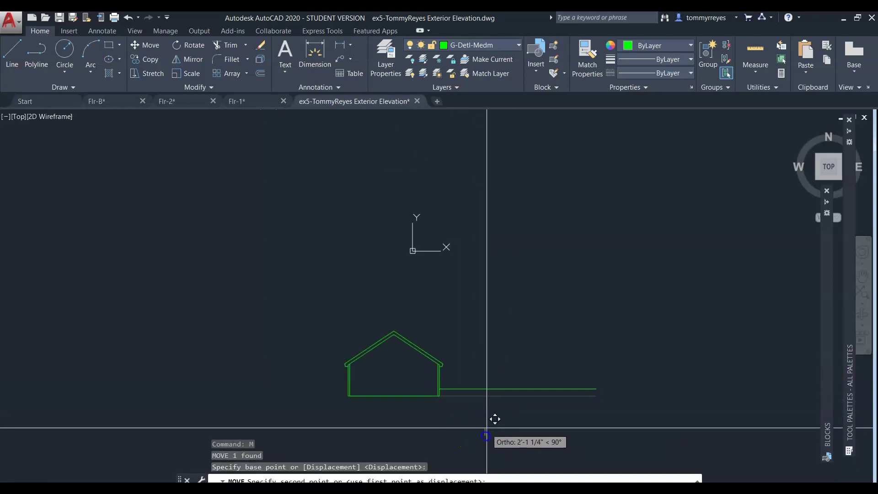
pyautogui.write('1')
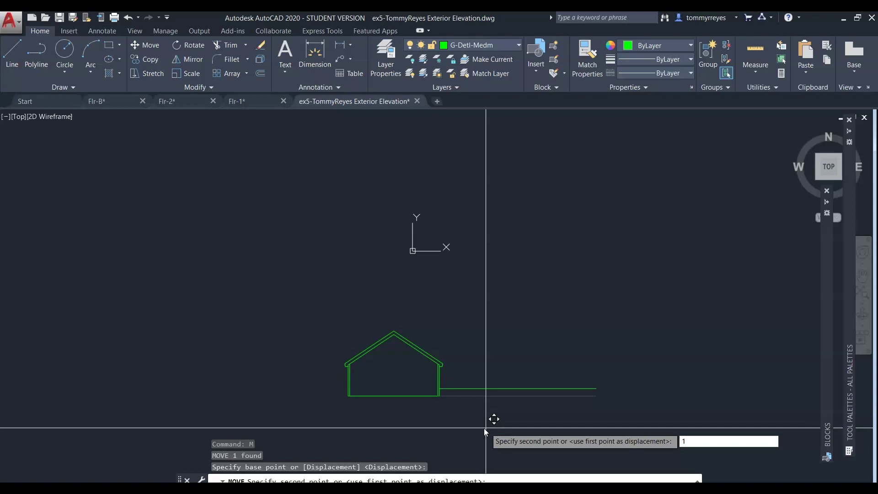
pyautogui.write("'4")
pyautogui.press('Return')
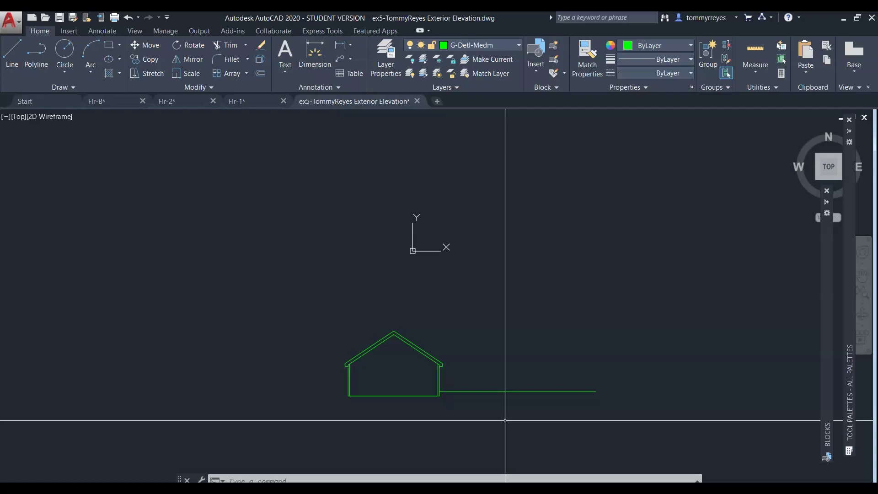
pyautogui.click(522, 403)
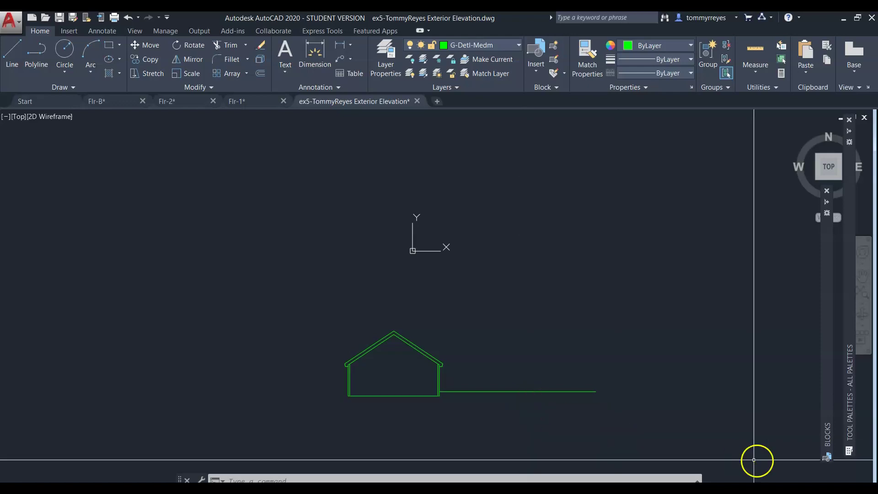
# Step: Draw a vertical line 19'1-5/8" up from the right end of the raised base line
pyautogui.write('l')
pyautogui.press('Return')
pyautogui.click(596, 391)
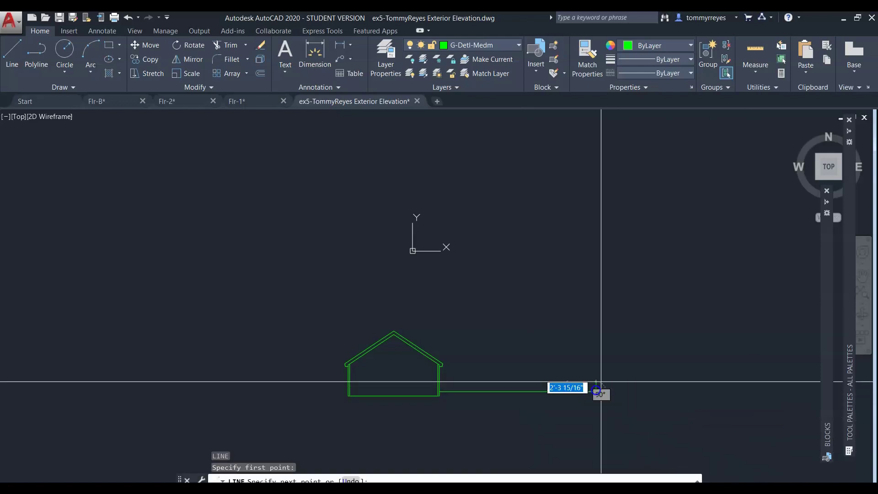
pyautogui.write("19'")
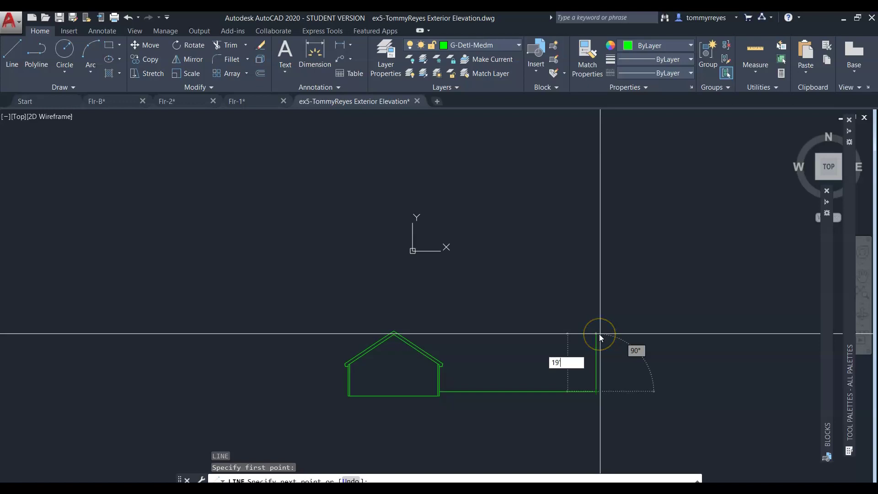
pyautogui.write('1-5/8')
pyautogui.press('Return')
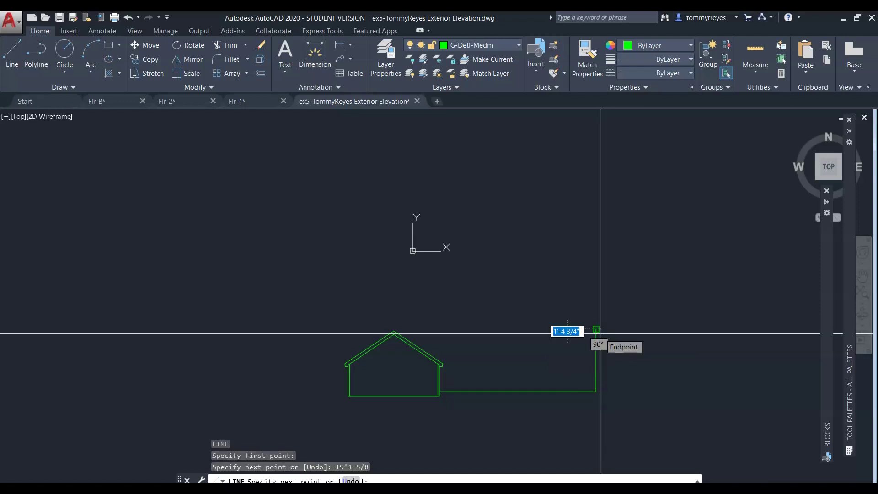
pyautogui.press('Escape')
pyautogui.write('co')
pyautogui.press('Return')
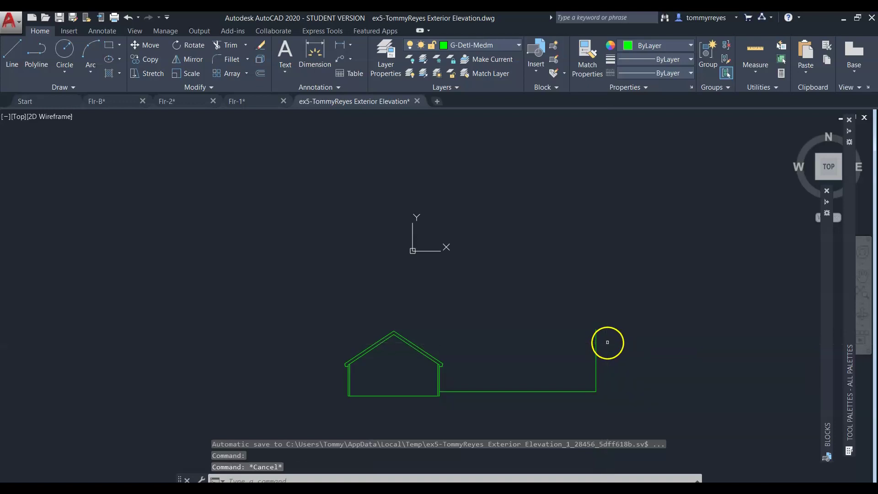
pyautogui.click(602, 343)
pyautogui.click(585, 364)
pyautogui.press('Return')
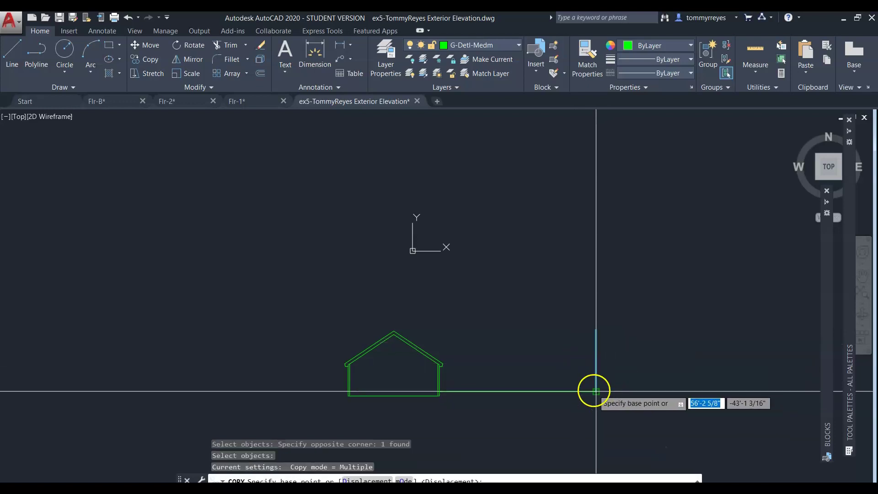
pyautogui.click(596, 391)
pyautogui.write("32'")
pyautogui.press('Return')
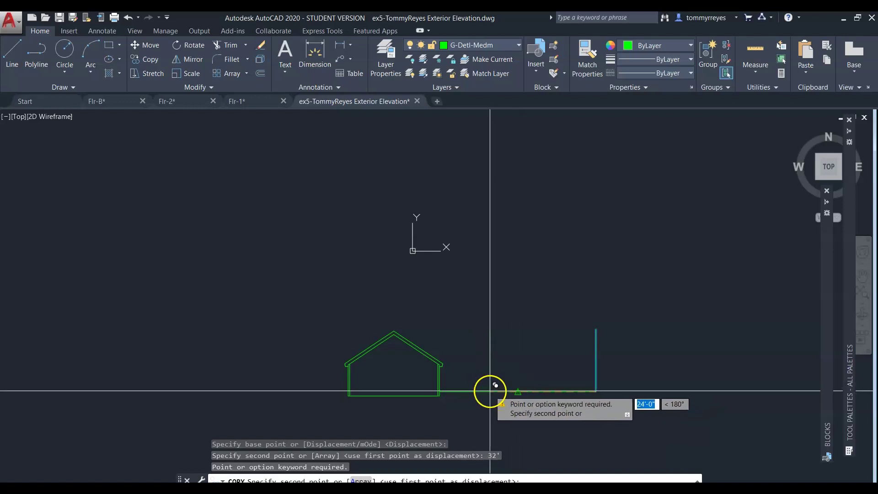
pyautogui.press('Escape')
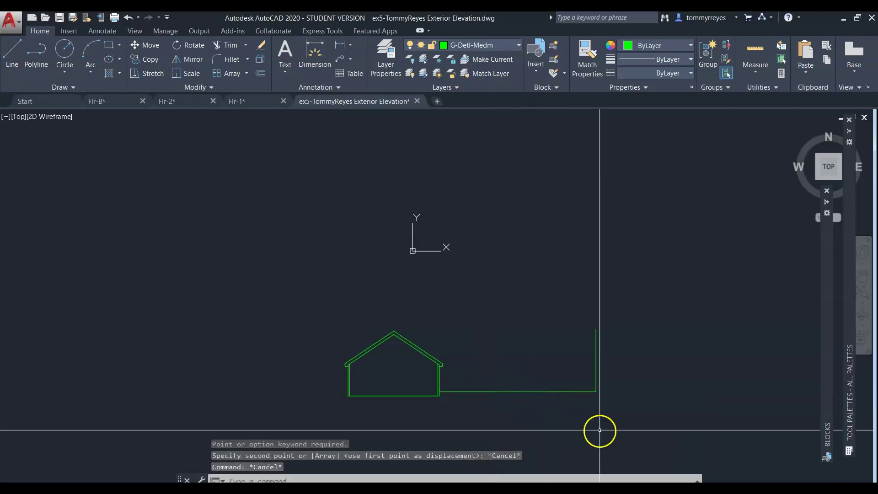
# Step: Move the tall vertical line 32' to the left along the base line
pyautogui.click(596, 369)
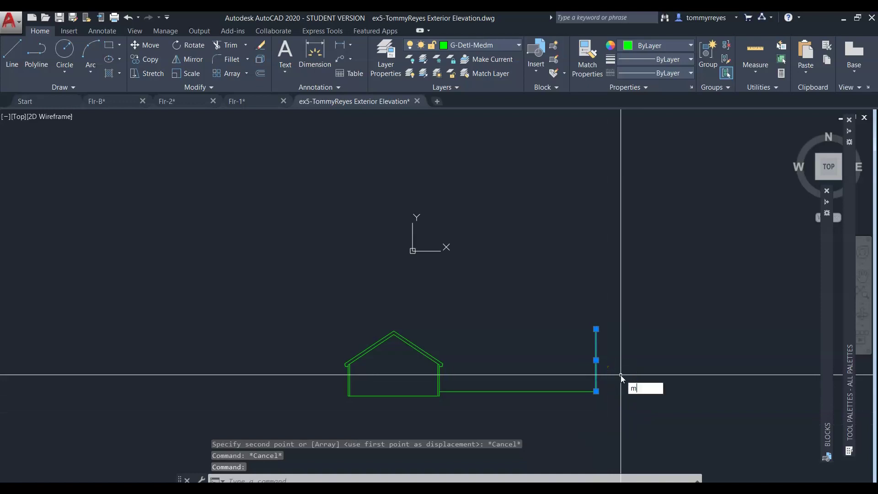
pyautogui.write('m')
pyautogui.press('Return')
pyautogui.click(596, 391)
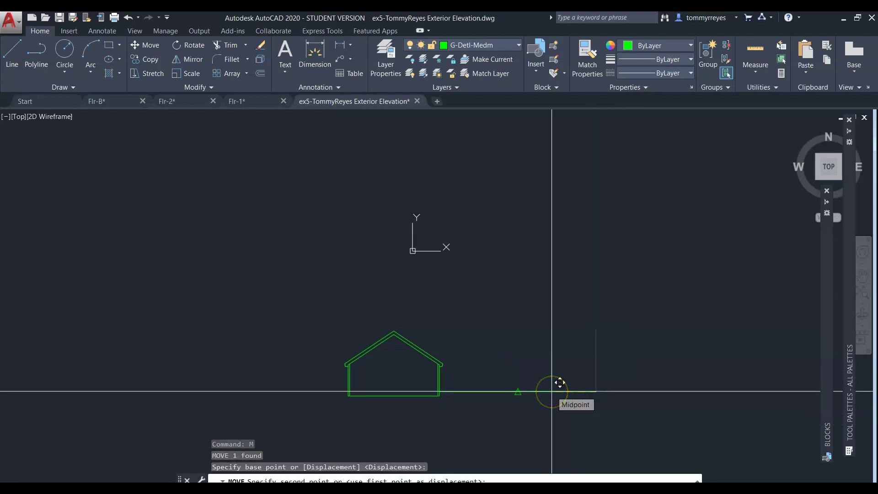
pyautogui.write('32')
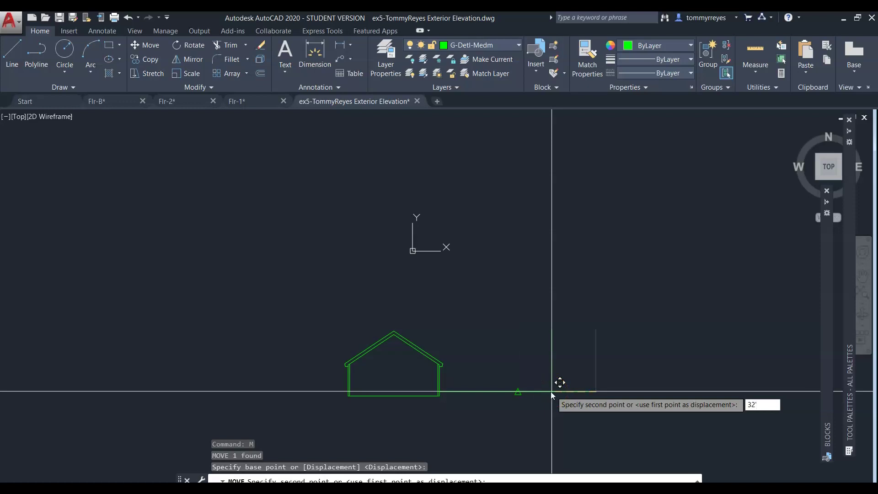
pyautogui.press('Return')
# Step: Copy the tall vertical line 32' to the right along the raised base line
pyautogui.click(521, 359)
pyautogui.click(473, 371)
pyautogui.write('co')
pyautogui.press('Return')
pyautogui.click(491, 391)
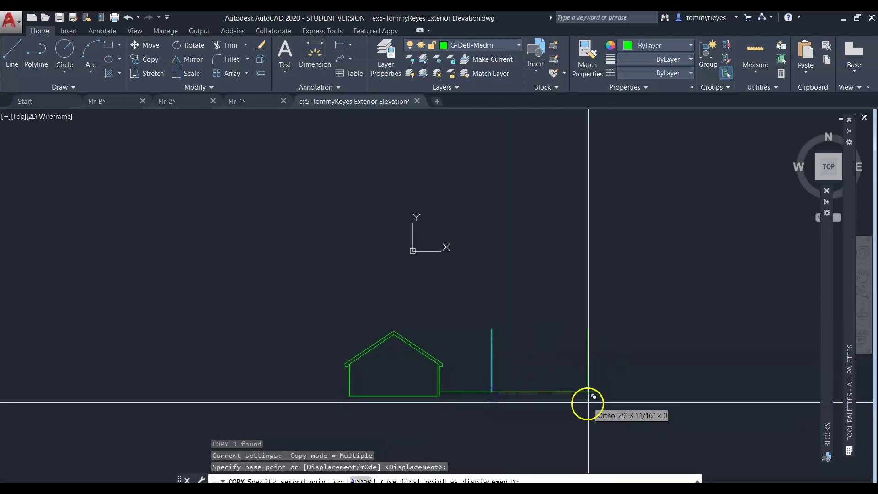
pyautogui.write('32\'-0"')
pyautogui.press('Return')
pyautogui.press('Escape')
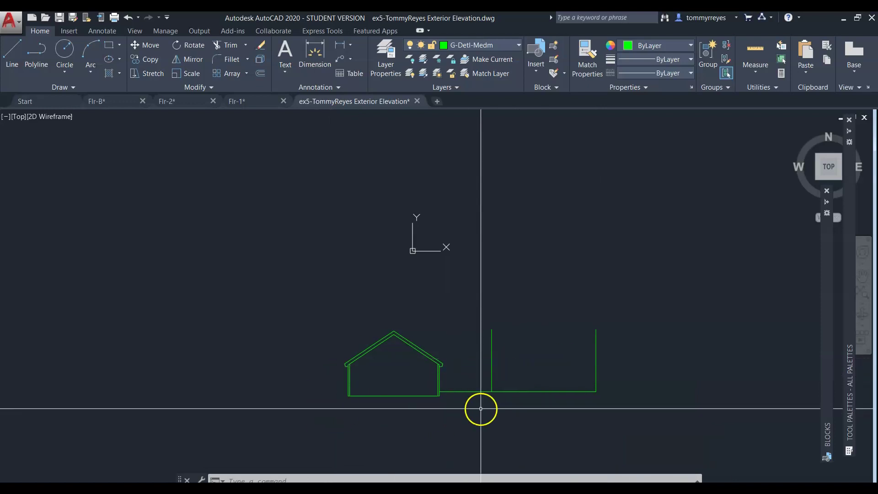
# Step: Dimension the thickness of the gabled section's right wall at its base, placing the dimension below the wall
pyautogui.scroll(5, 359, 376)
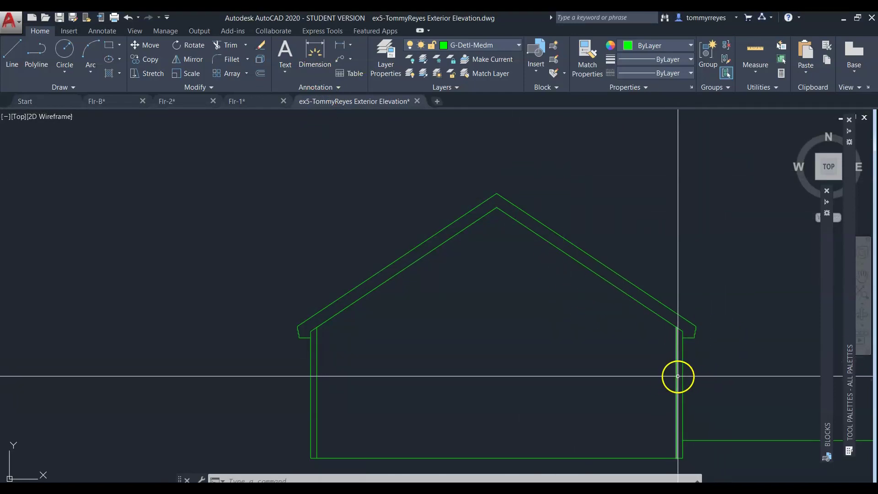
pyautogui.click(315, 51)
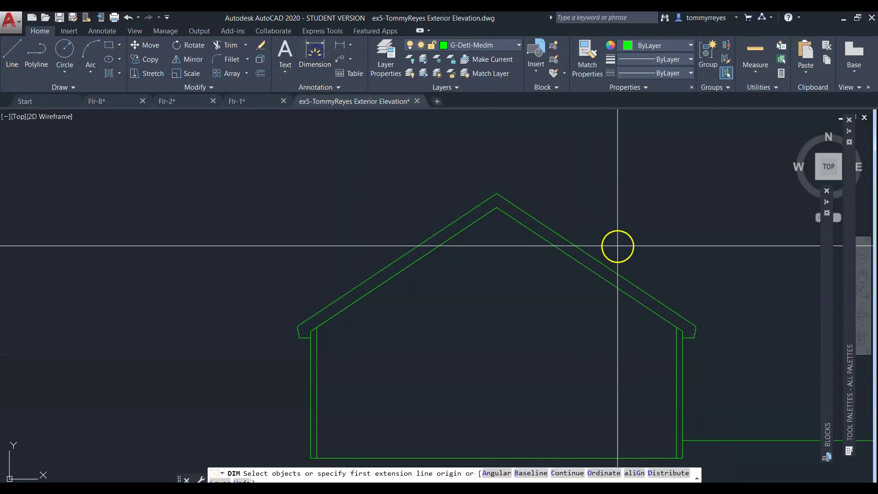
pyautogui.scroll(2, 673, 385)
pyautogui.scroll(-6, 573, 265)
pyautogui.scroll(3, 573, 265)
pyautogui.click(564, 344)
pyautogui.click(575, 345)
pyautogui.scroll(-2, 573, 361)
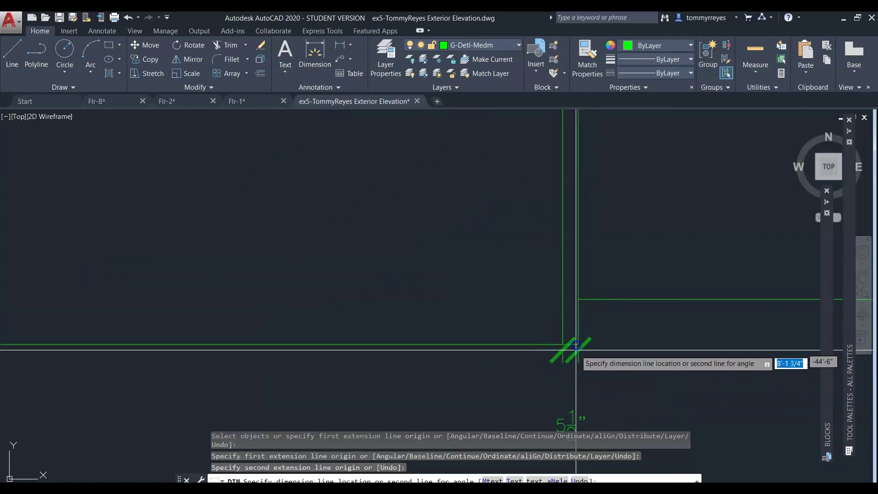
pyautogui.click(573, 382)
pyautogui.scroll(-3, 574, 383)
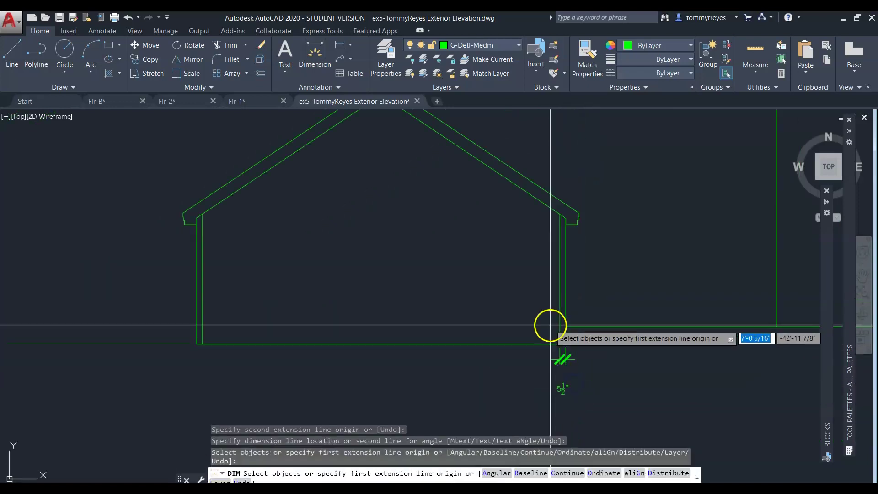
pyautogui.press('Return')
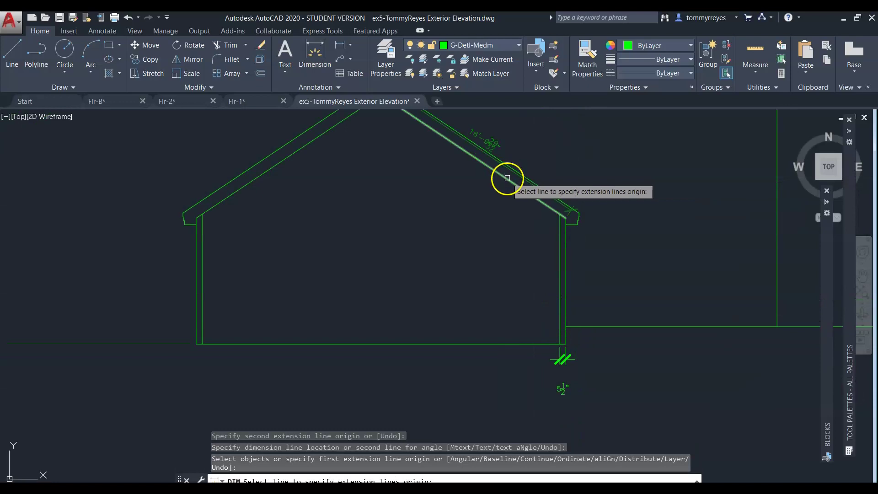
pyautogui.click(565, 218)
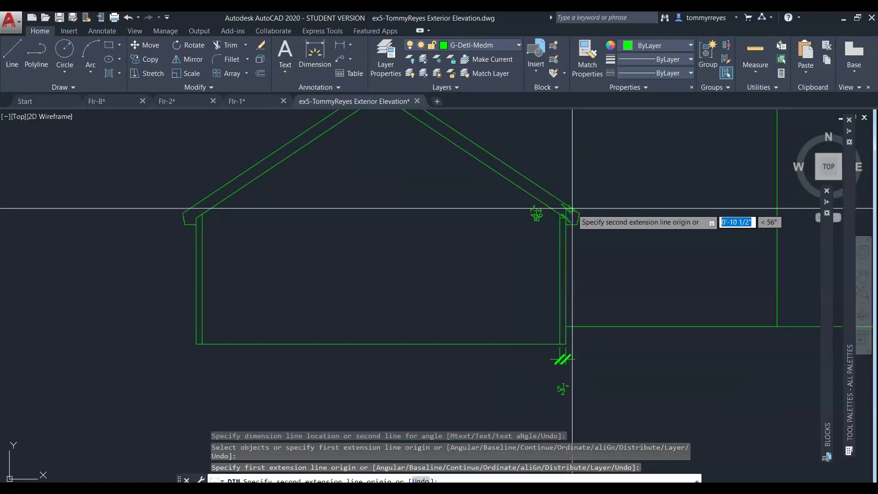
pyautogui.scroll(5, 572, 208)
pyautogui.click(570, 208)
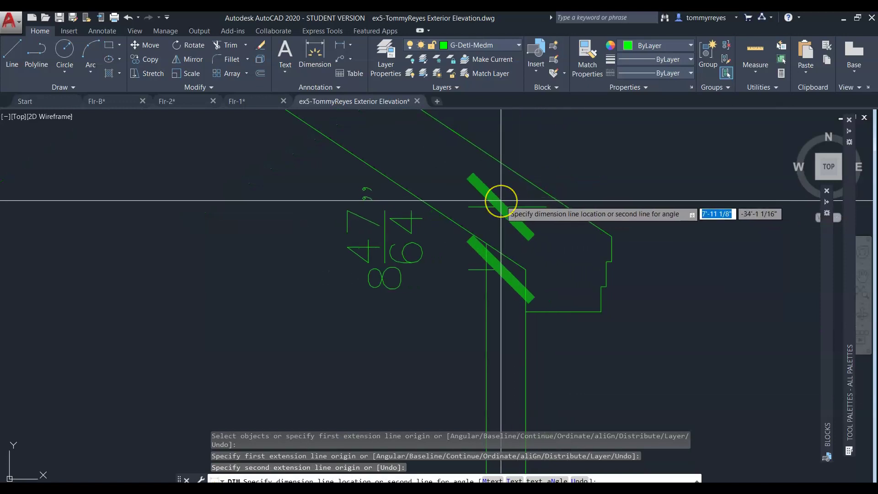
pyautogui.press('Escape')
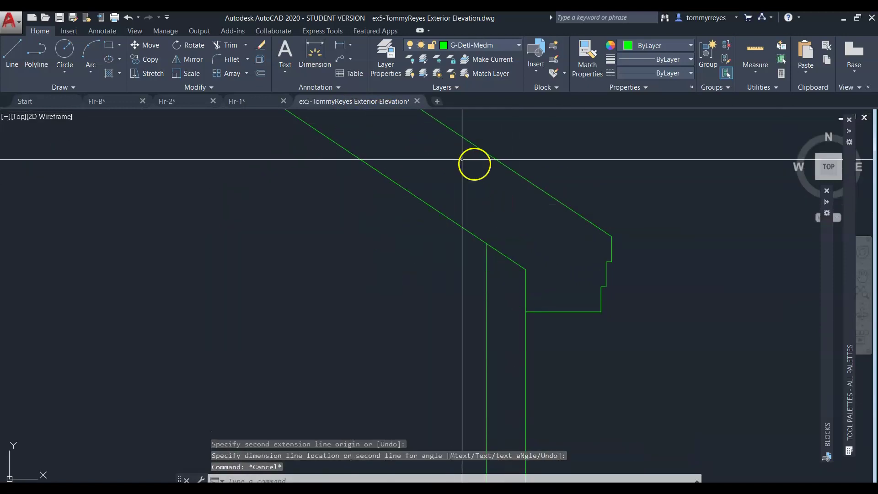
# Step: Add an aligned dimension perpendicular to the slope across the roof thickness at the right eave
pyautogui.click(350, 45)
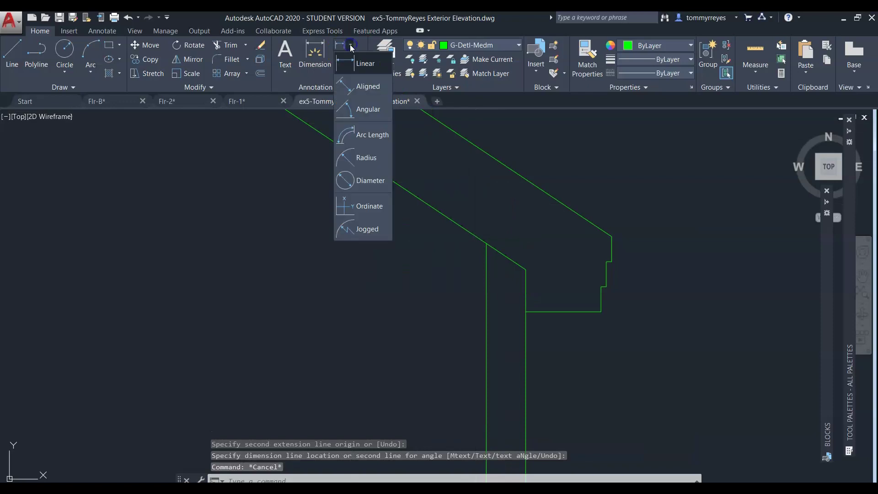
pyautogui.click(366, 87)
pyautogui.click(526, 269)
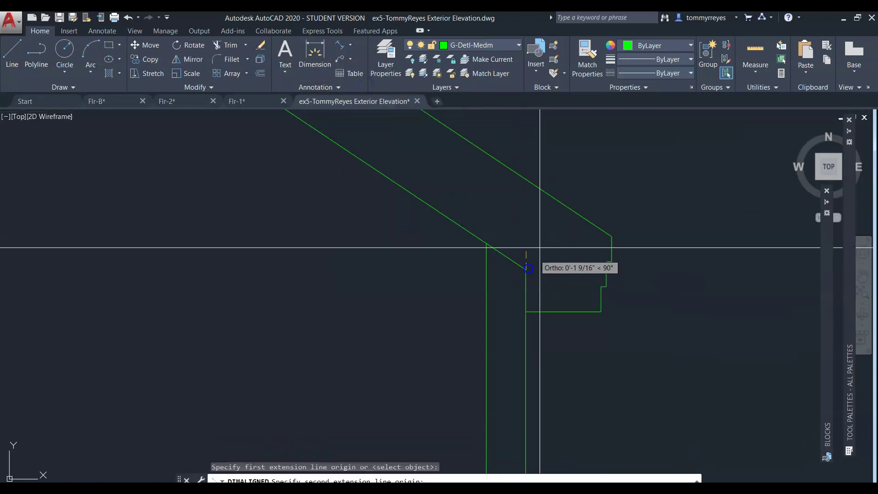
pyautogui.click(567, 207)
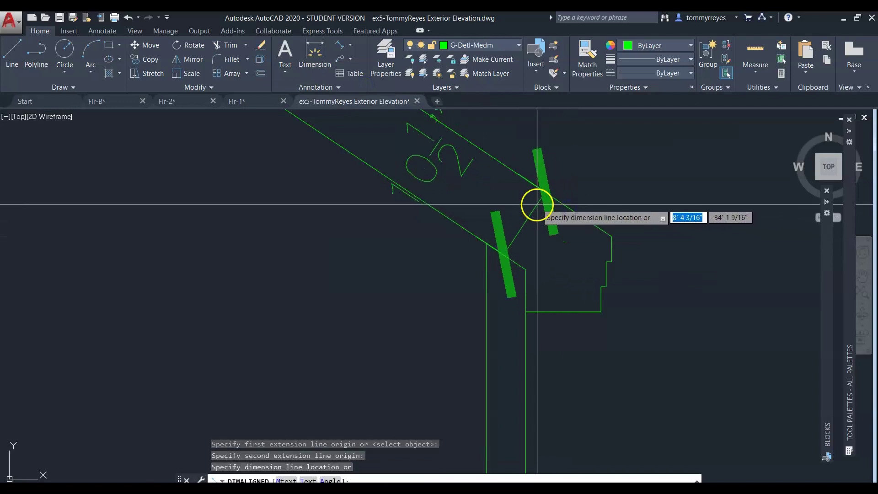
# Step: Move the roof and wall thickness dimensions to the a-anno-text layer and dismiss the resulting notice
pyautogui.scroll(-5, 477, 226)
pyautogui.scroll(-3, 394, 256)
pyautogui.scroll(2, 424, 251)
pyautogui.scroll(5, 427, 239)
pyautogui.click(421, 237)
pyautogui.scroll(-3, 379, 214)
pyautogui.click(402, 373)
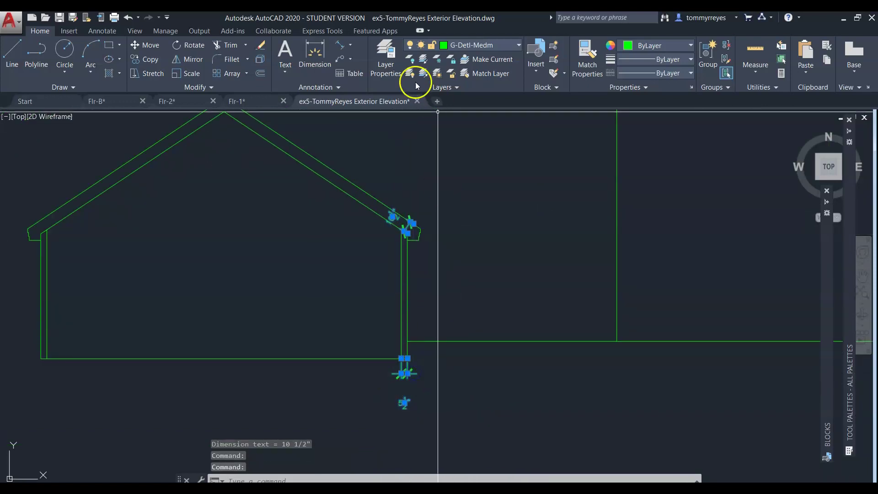
pyautogui.click(477, 46)
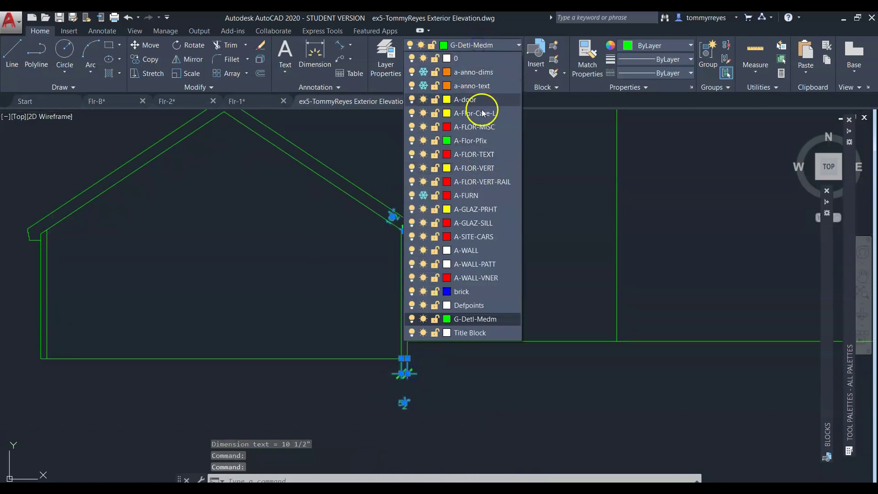
pyautogui.click(490, 87)
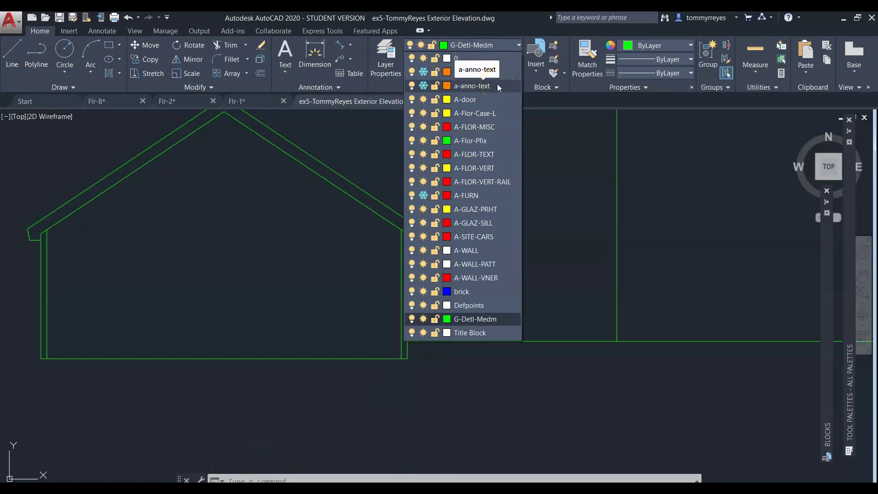
pyautogui.click(498, 83)
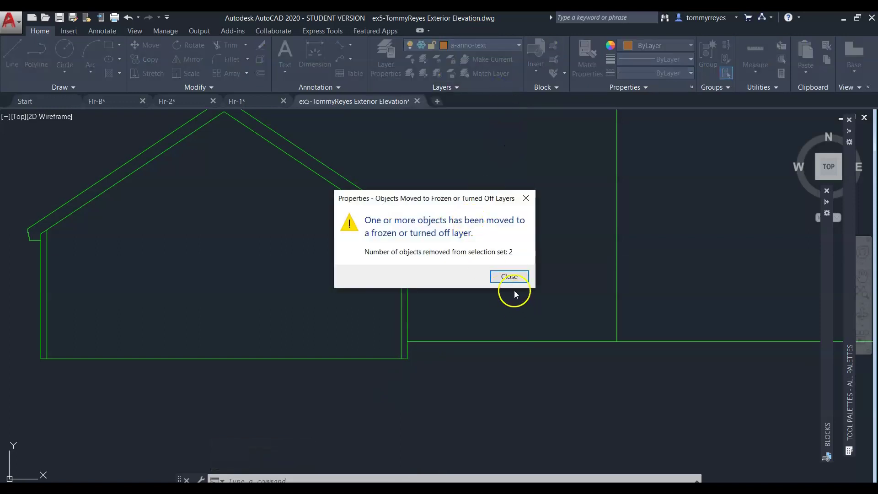
pyautogui.click(509, 276)
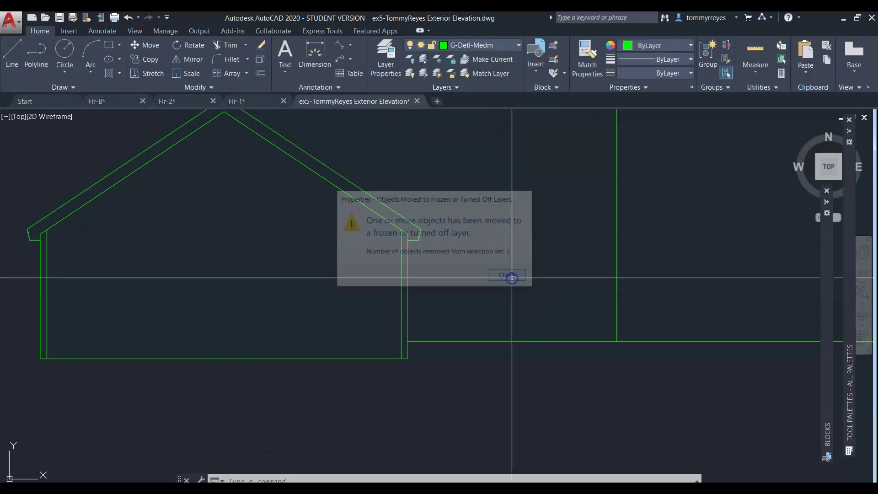
# Step: Thaw the a-anno-dims layer
pyautogui.click(481, 45)
pyautogui.click(424, 71)
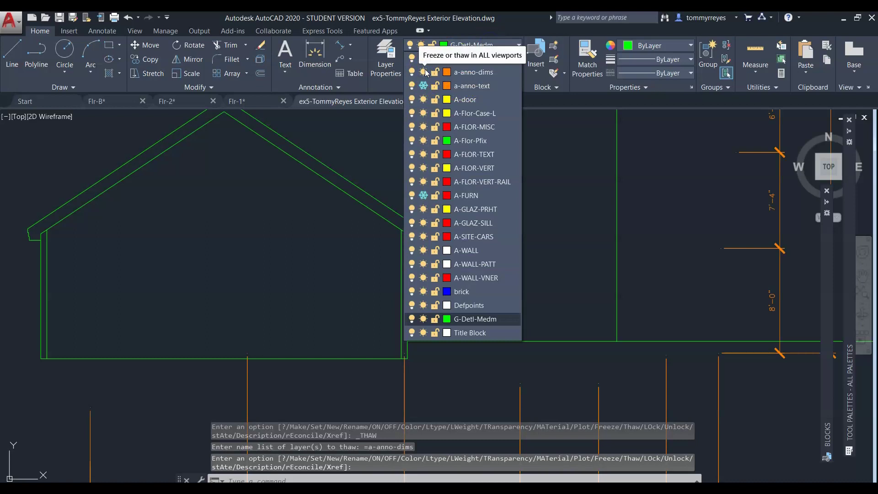
pyautogui.click(424, 72)
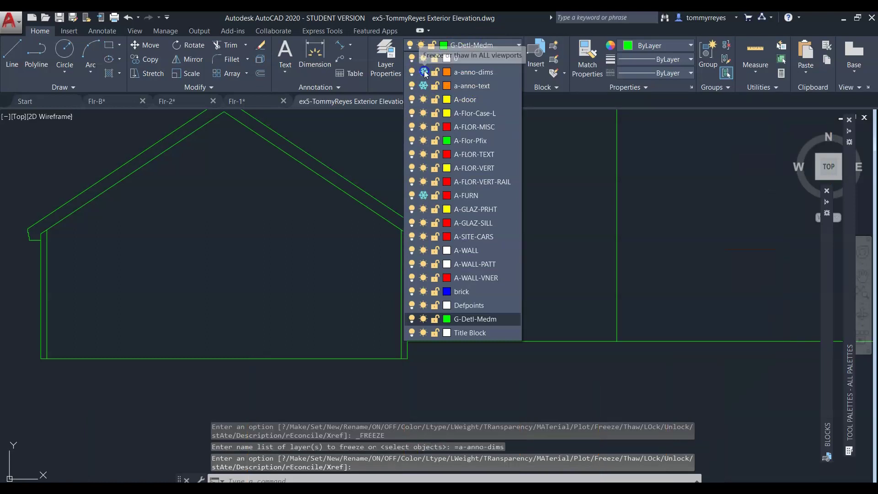
pyautogui.click(423, 72)
# Step: Erase the old orange floor plan dimensions above and around the upper part of the elevation
pyautogui.scroll(-8, 518, 239)
pyautogui.scroll(5, 530, 239)
pyautogui.scroll(-7, 544, 238)
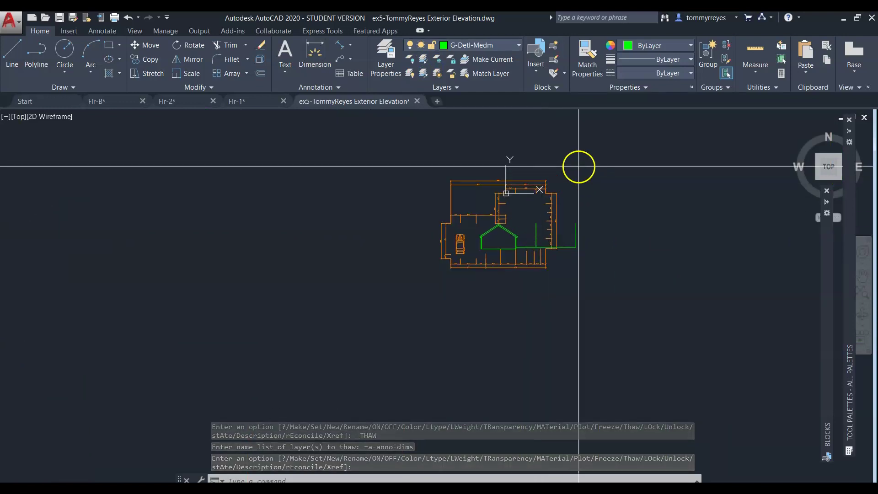
pyautogui.click(578, 166)
pyautogui.click(423, 217)
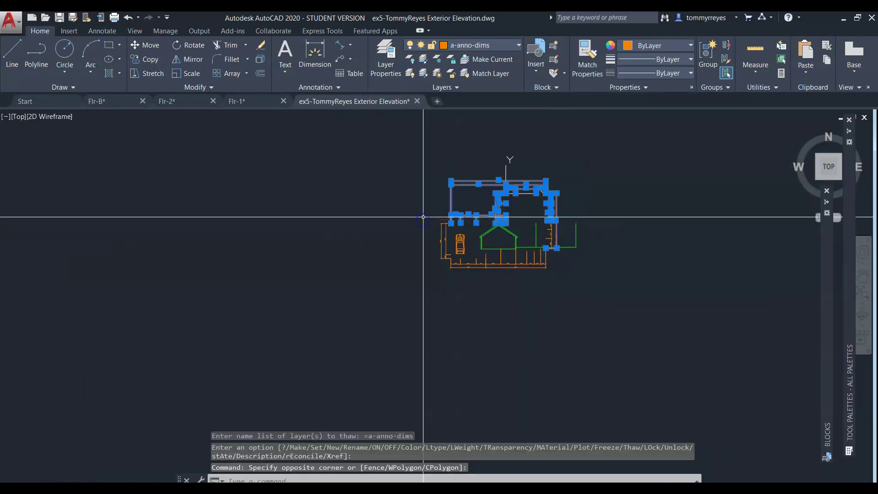
pyautogui.press('Delete')
# Step: Erase the remaining old orange floor plan dimensions and annotations around and below the elevation
pyautogui.scroll(5, 566, 255)
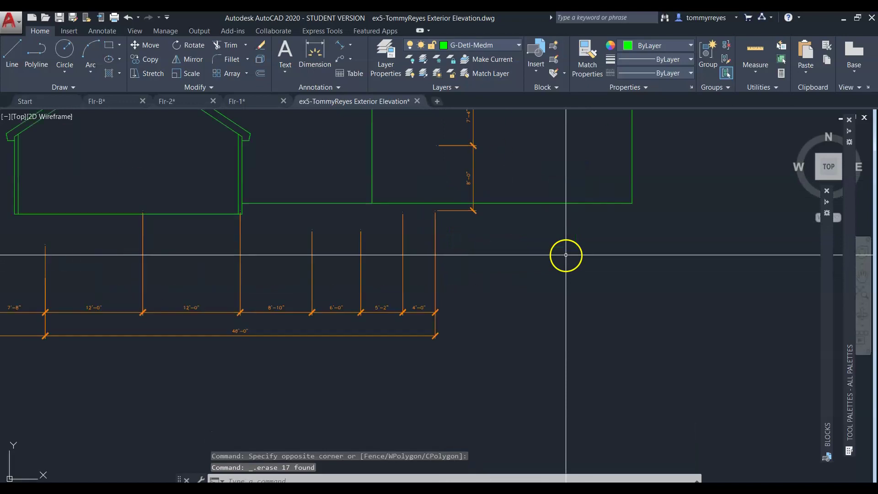
pyautogui.scroll(-3, 565, 255)
pyautogui.scroll(-4, 515, 233)
pyautogui.click(486, 194)
pyautogui.click(508, 281)
pyautogui.press('Delete')
pyautogui.click(514, 260)
pyautogui.click(324, 303)
pyautogui.press('Delete')
pyautogui.press('Delete')
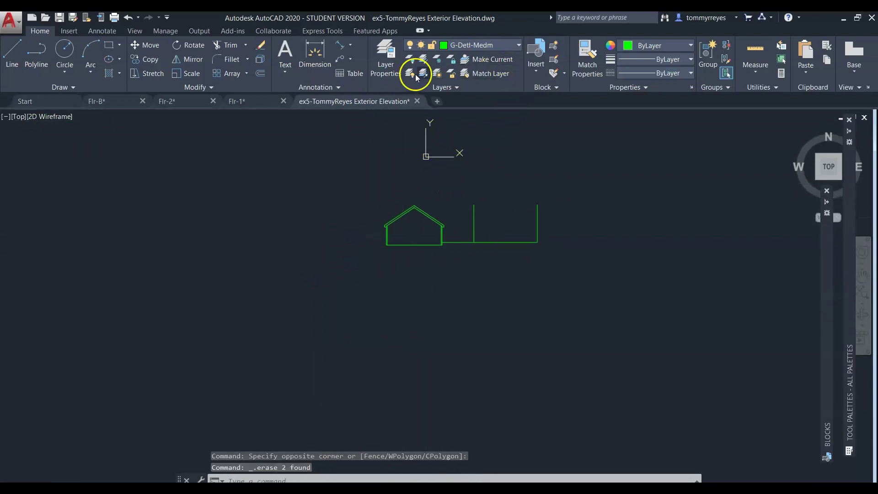
# Step: Add an aligned dimension across the right wall's thickness, placed just below its bottom edge
pyautogui.scroll(10, 443, 243)
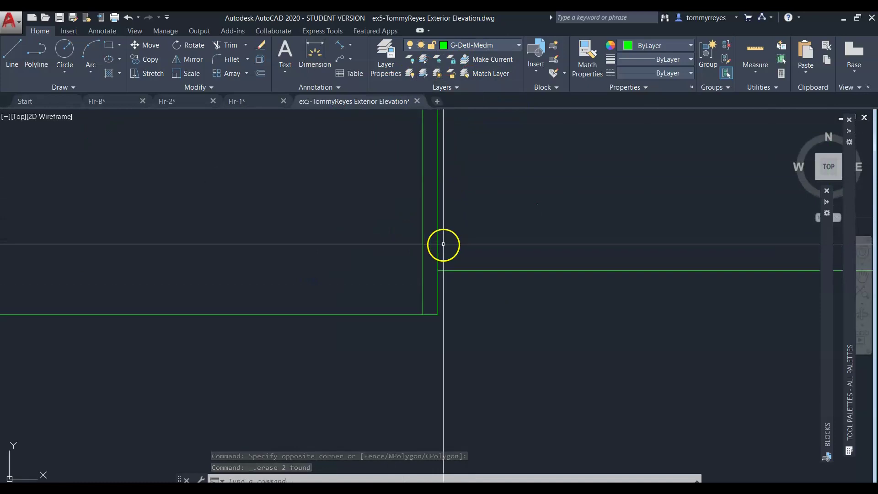
pyautogui.click(340, 45)
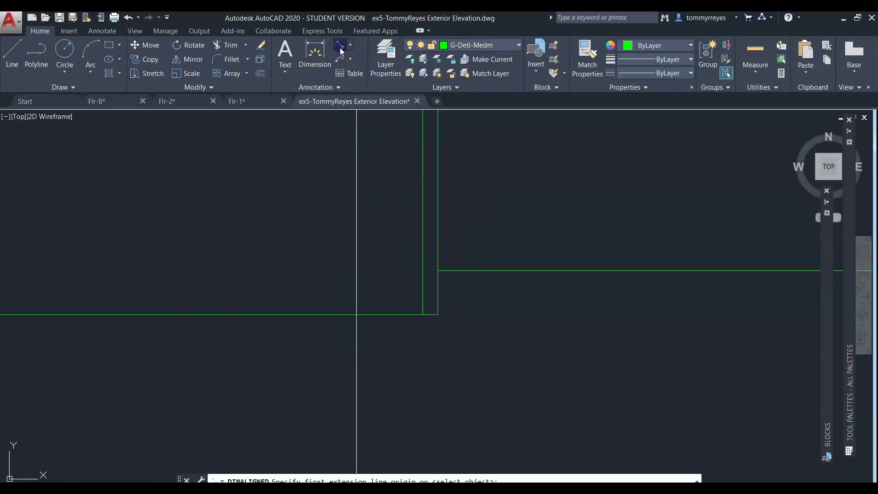
pyautogui.click(353, 49)
pyautogui.click(369, 90)
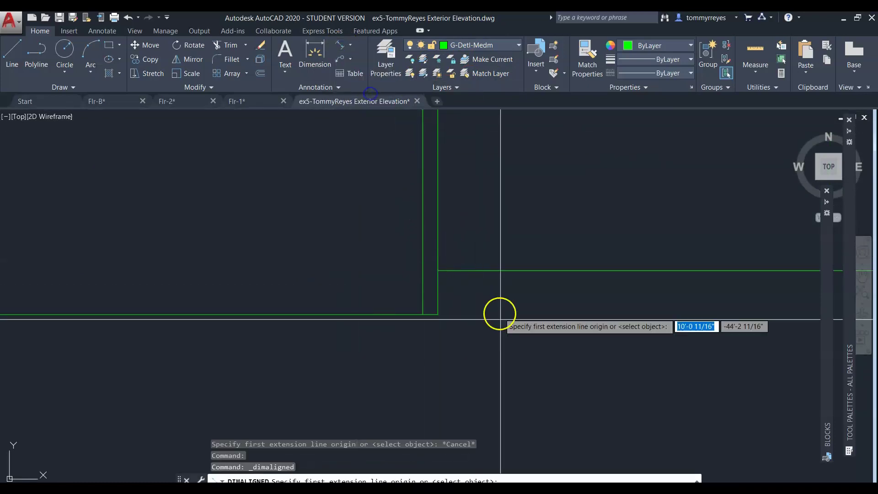
pyautogui.click(422, 314)
pyautogui.click(437, 314)
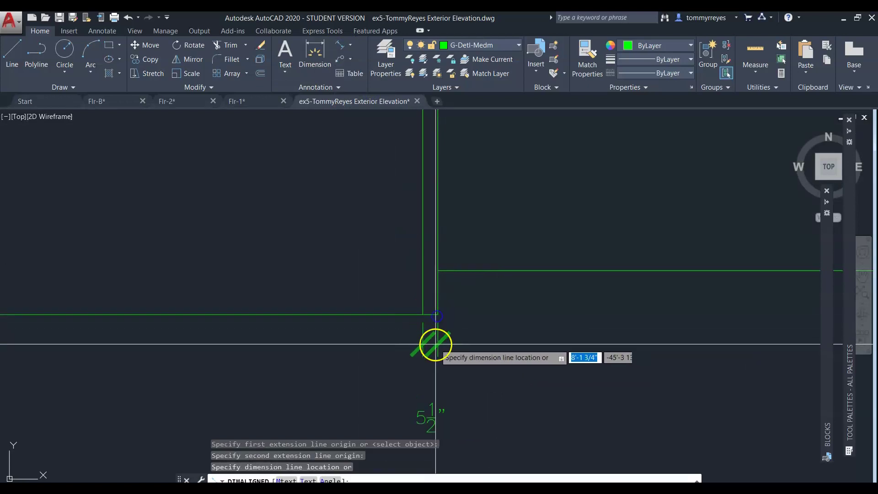
pyautogui.click(435, 348)
# Step: Add an aligned dimension from the outer wall's top corner perpendicular to the upper roof line at the right eave
pyautogui.scroll(-8, 434, 347)
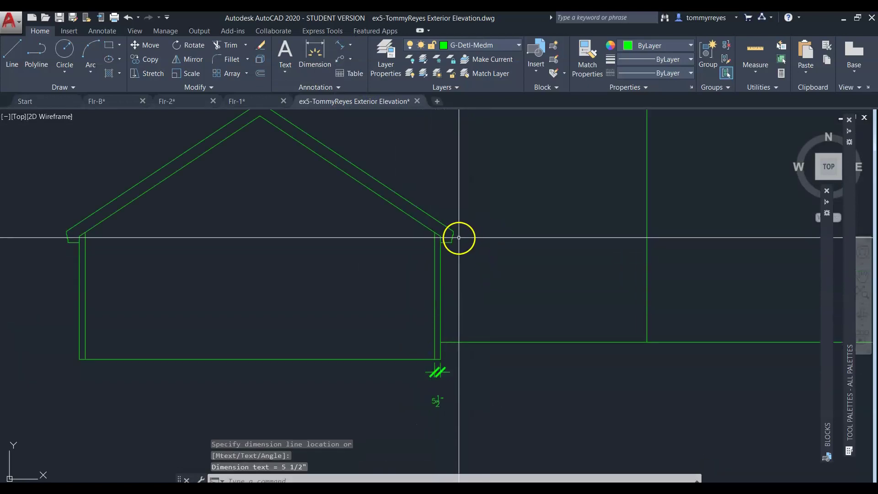
pyautogui.press('Return')
pyautogui.scroll(6, 436, 226)
pyautogui.scroll(-3, 436, 225)
pyautogui.click(481, 322)
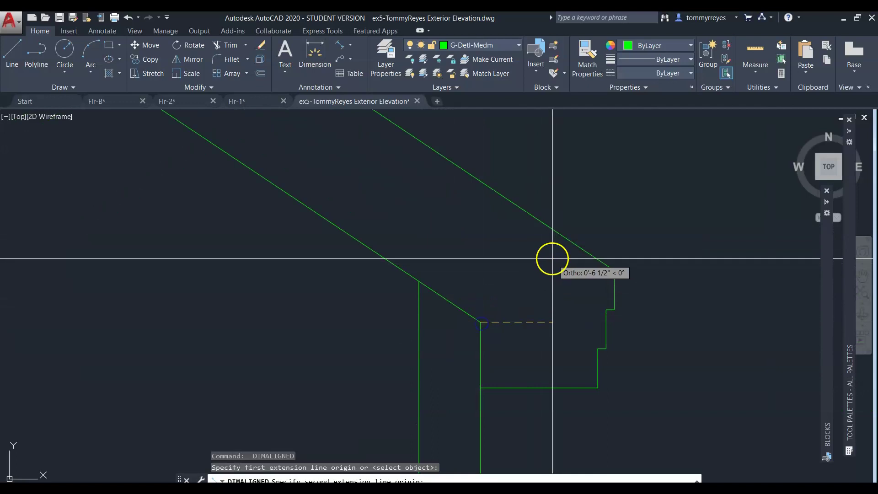
pyautogui.click(547, 227)
pyautogui.click(486, 236)
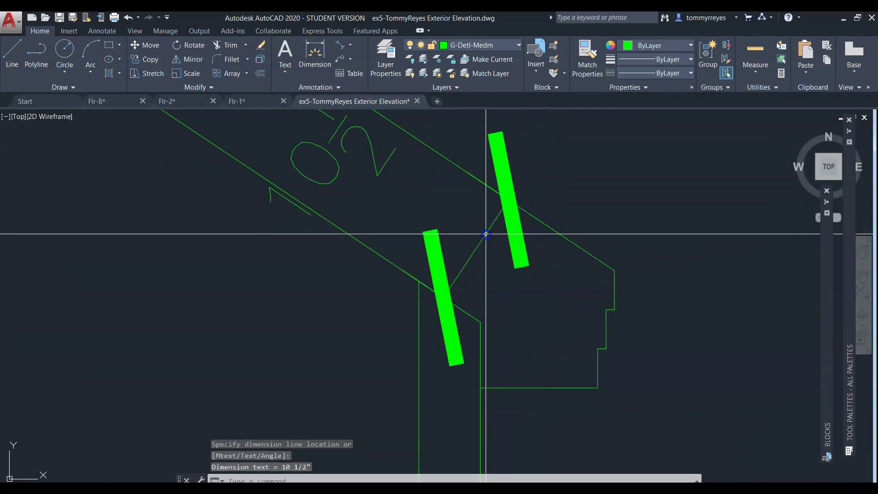
# Step: Move the roof thickness and wall thickness dimensions to the a-anno-dims layer and clear the selection
pyautogui.scroll(-3, 495, 282)
pyautogui.scroll(-1, 490, 274)
pyautogui.moveTo(490, 274); pyautogui.dragTo(414, 176)
pyautogui.scroll(-6, 414, 176)
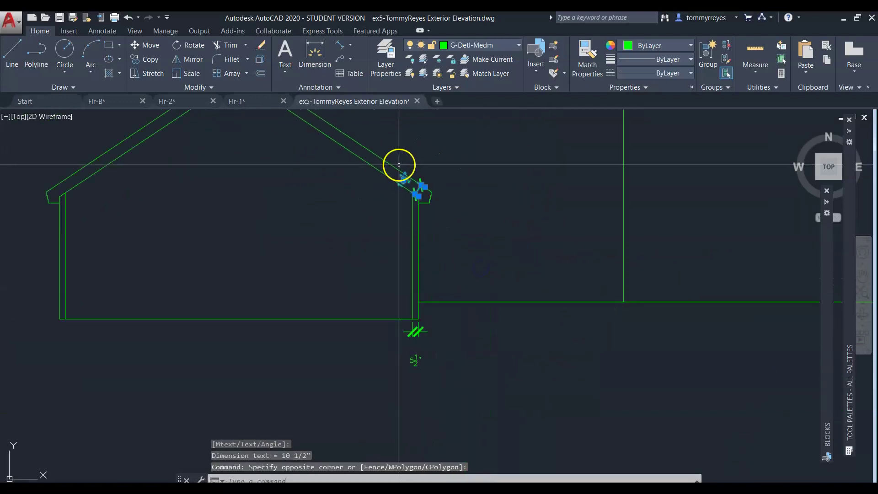
pyautogui.click(416, 331)
pyautogui.click(491, 48)
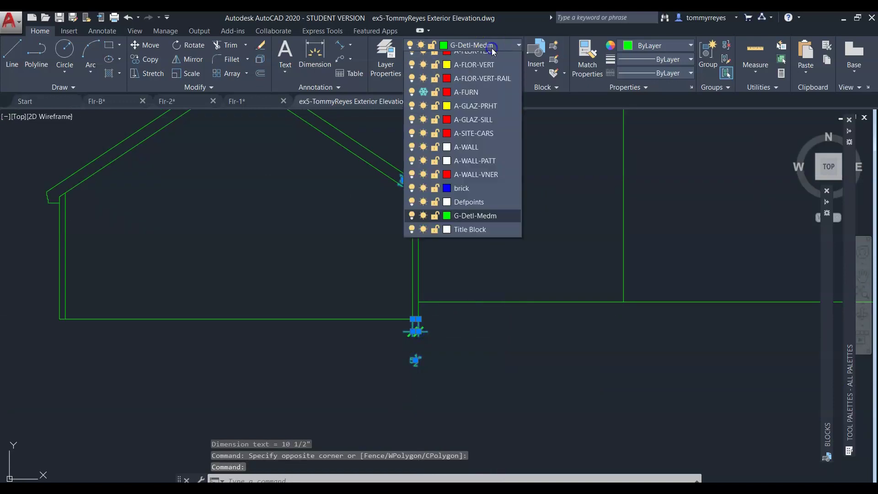
pyautogui.click(465, 73)
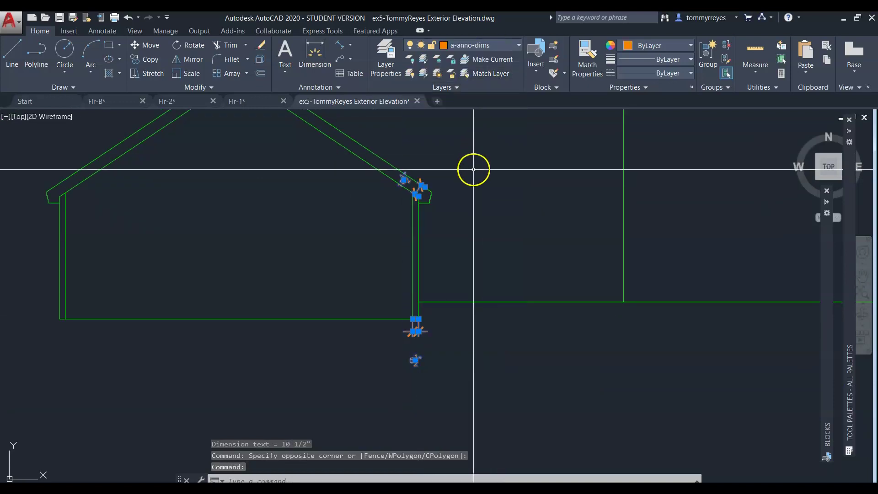
pyautogui.press('Escape')
pyautogui.scroll(-5, 474, 265)
pyautogui.scroll(5, 475, 259)
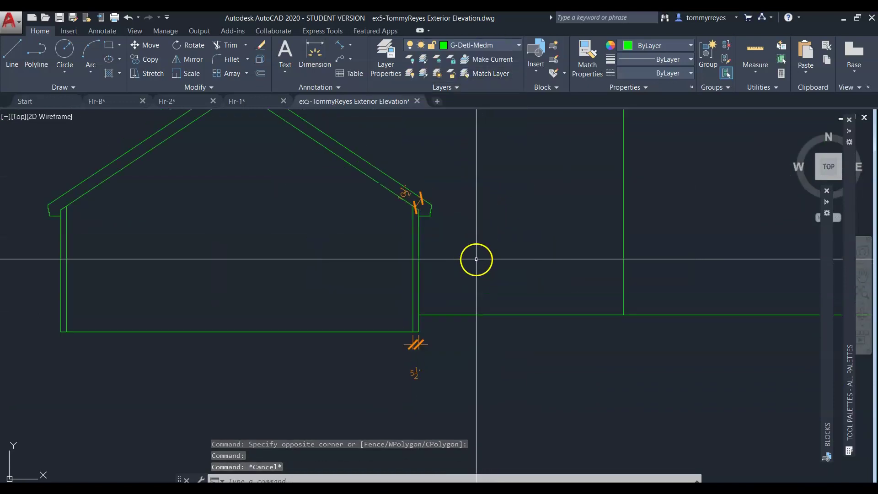
# Step: Offset both vertical walls of the taller section inward by 5.5 inches
pyautogui.scroll(-4, 457, 261)
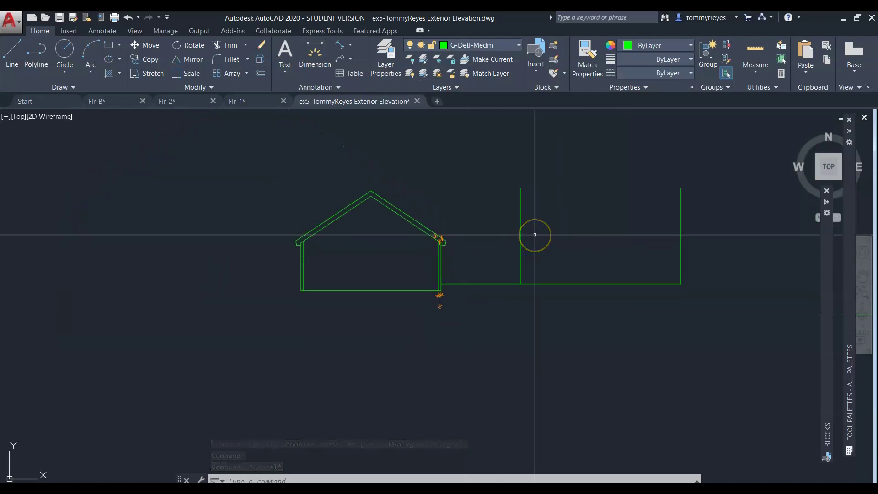
pyautogui.write('o')
pyautogui.press('Return')
pyautogui.write('5.5')
pyautogui.press('Return')
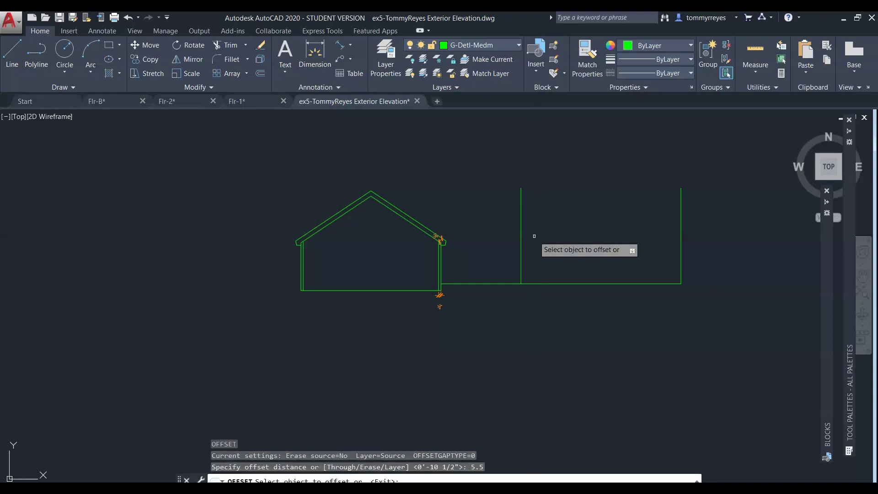
pyautogui.click(521, 232)
pyautogui.click(560, 233)
pyautogui.click(683, 233)
pyautogui.click(631, 241)
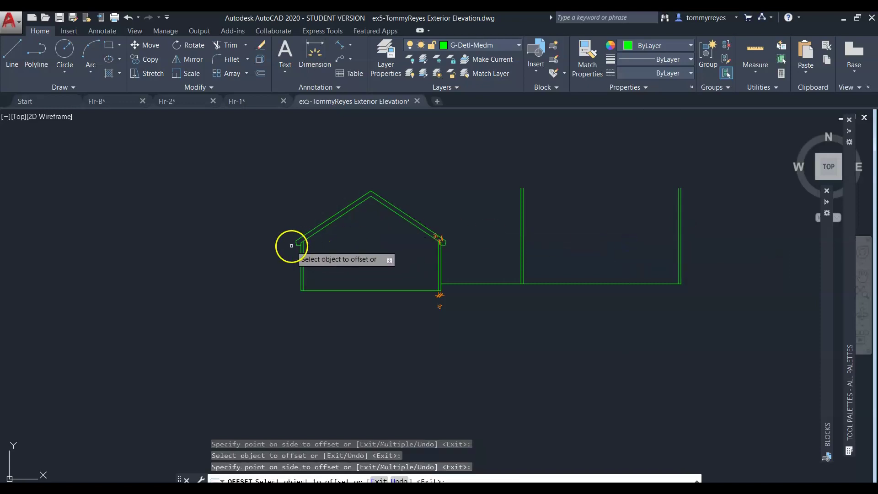
pyautogui.scroll(5, 299, 248)
pyautogui.press('Escape')
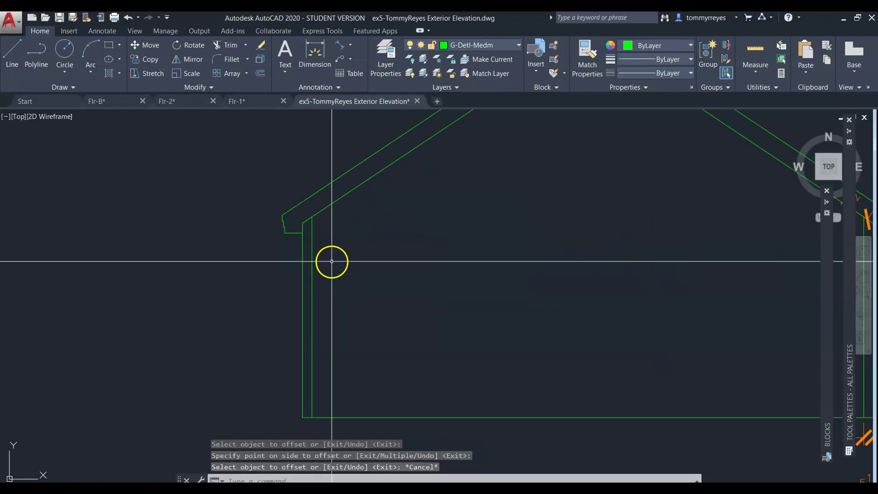
pyautogui.scroll(-2, 329, 260)
pyautogui.click(361, 207)
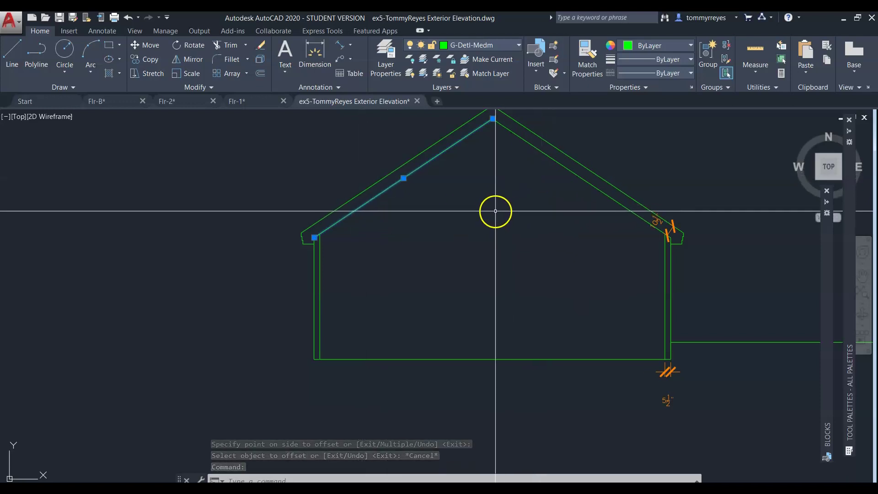
pyautogui.write('co')
pyautogui.press('Return')
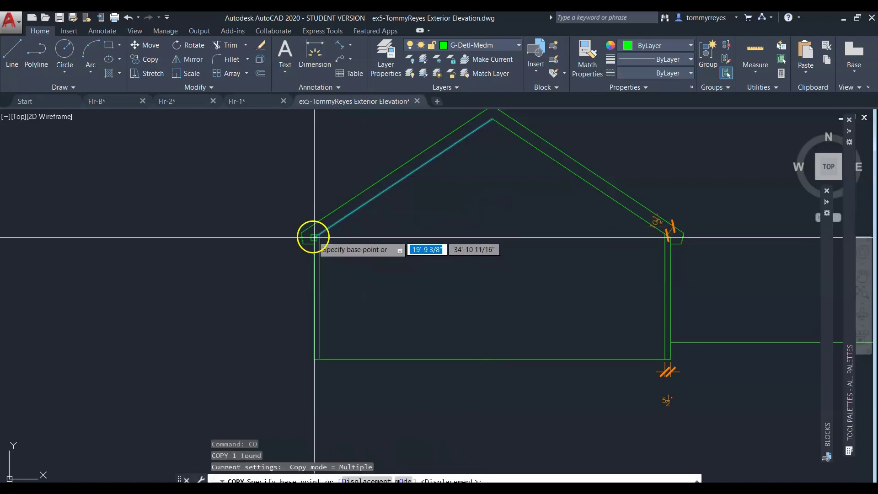
pyautogui.press('Escape')
# Step: Copy the gabled section's left roof slope and eave profile onto the top outer corner of the taller section's left wall
pyautogui.click(392, 230)
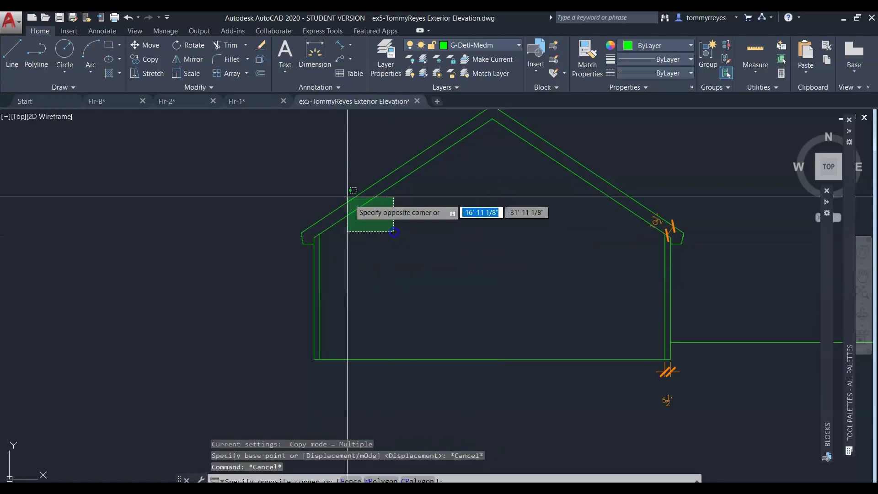
pyautogui.click(349, 190)
pyautogui.click(283, 221)
pyautogui.click(356, 256)
pyautogui.write('c')
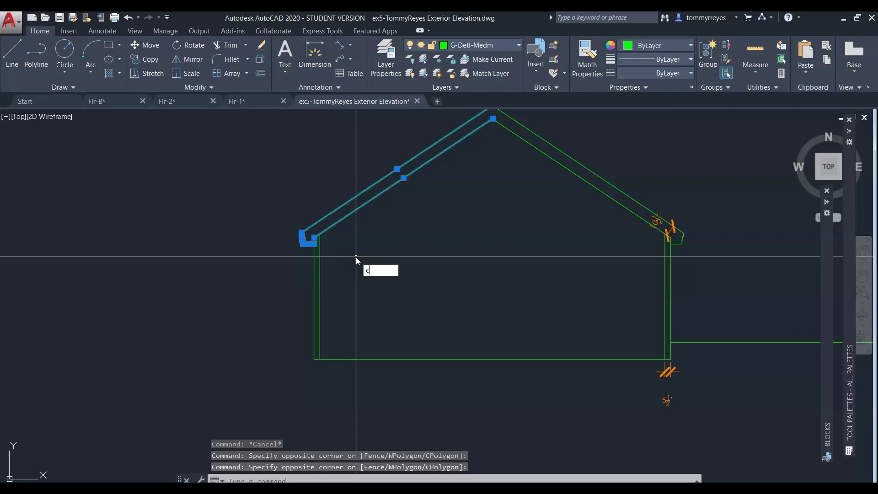
pyautogui.write('o')
pyautogui.press('Return')
pyautogui.scroll(5, 304, 231)
pyautogui.scroll(-5, 392, 224)
pyautogui.click(388, 223)
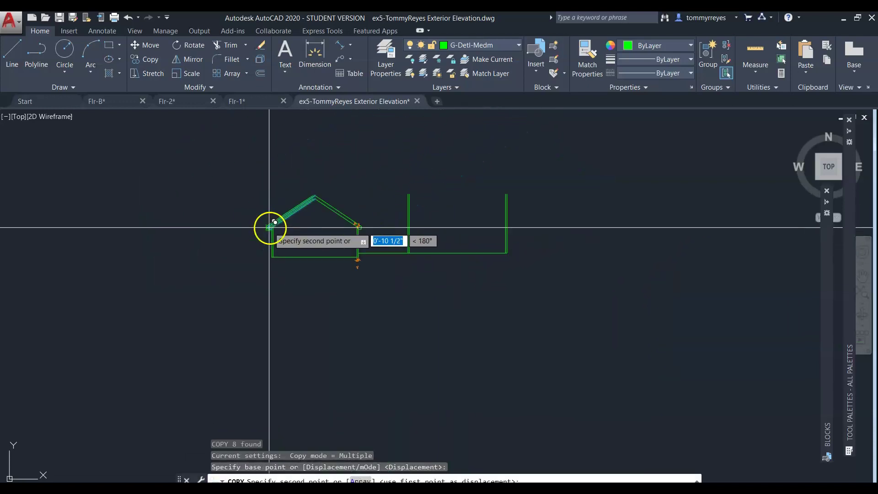
pyautogui.scroll(6, 407, 197)
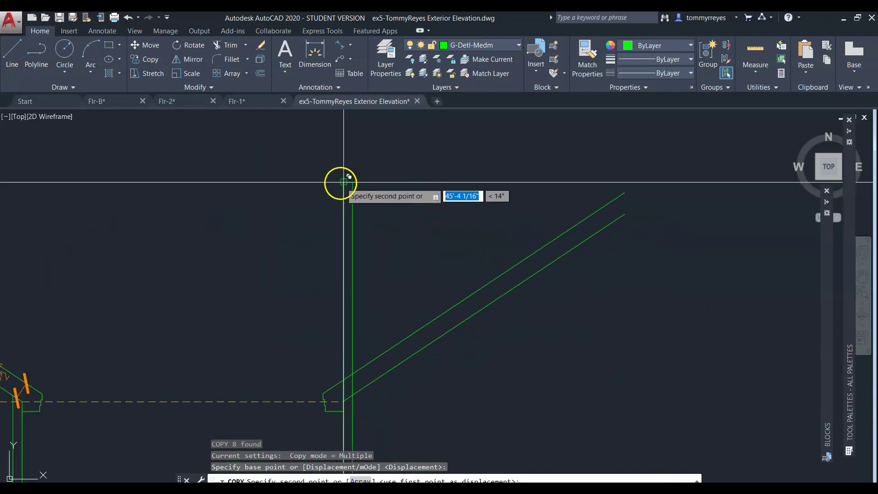
pyautogui.scroll(-6, 361, 196)
pyautogui.click(396, 244)
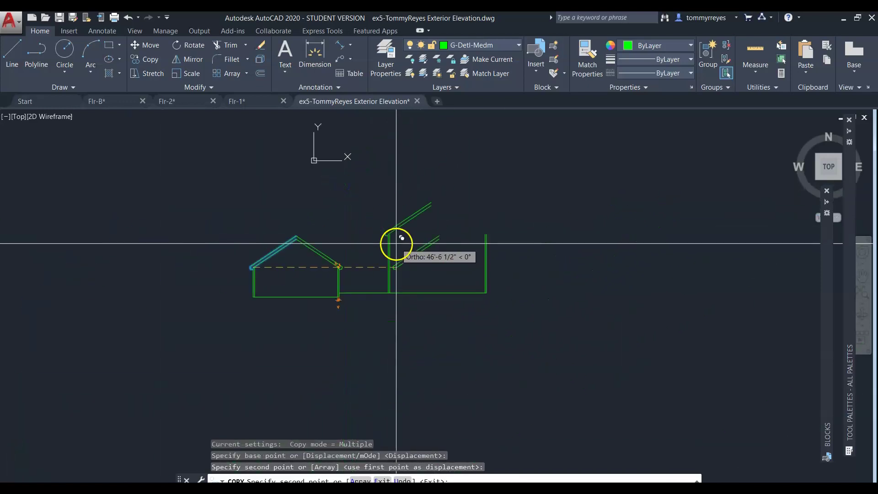
pyautogui.press('Escape')
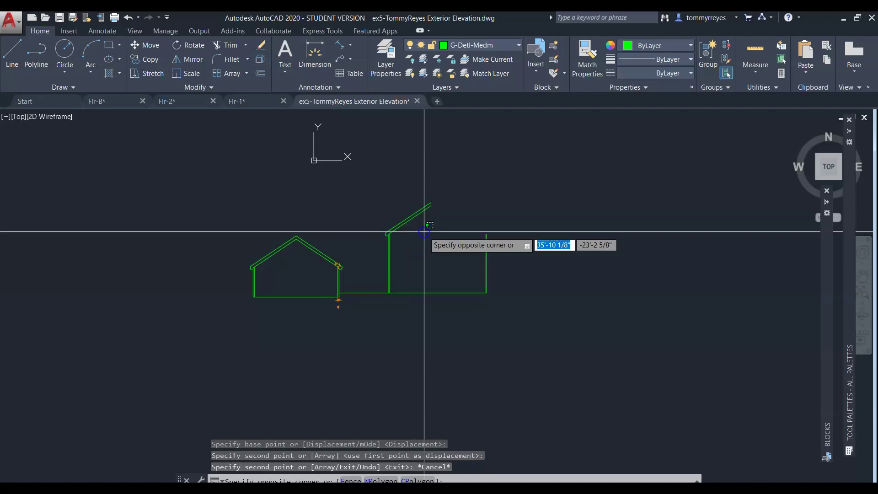
pyautogui.click(422, 234)
pyautogui.click(349, 190)
pyautogui.click(444, 253)
pyautogui.write('mi')
pyautogui.press('Return')
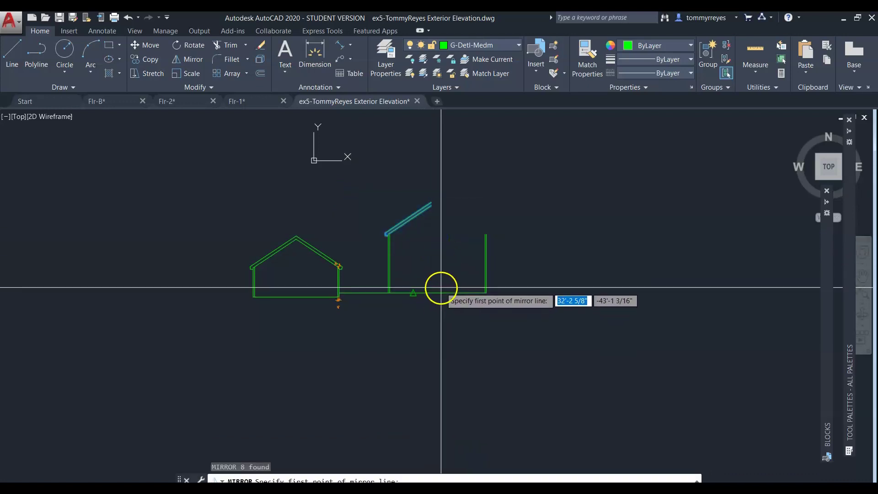
pyautogui.press('Escape')
pyautogui.press('Escape')
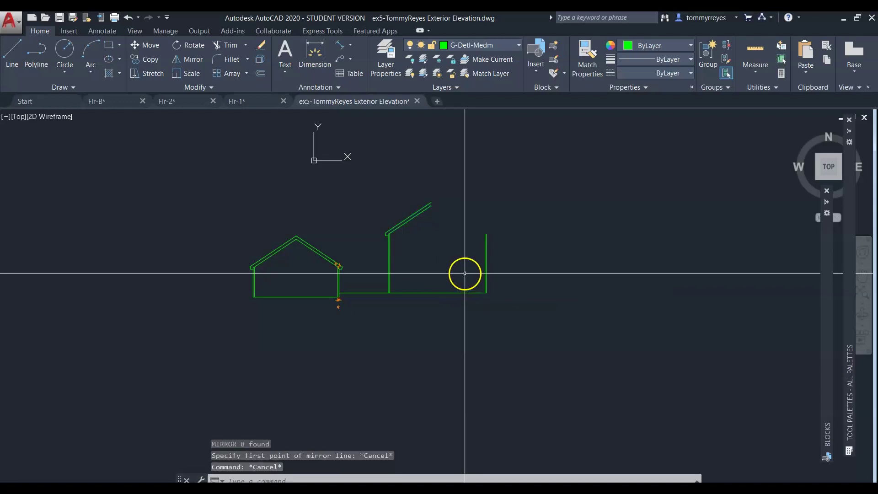
# Step: Draw a horizontal helper line across the taller section between the midpoints of its inner wall lines
pyautogui.press('Return')
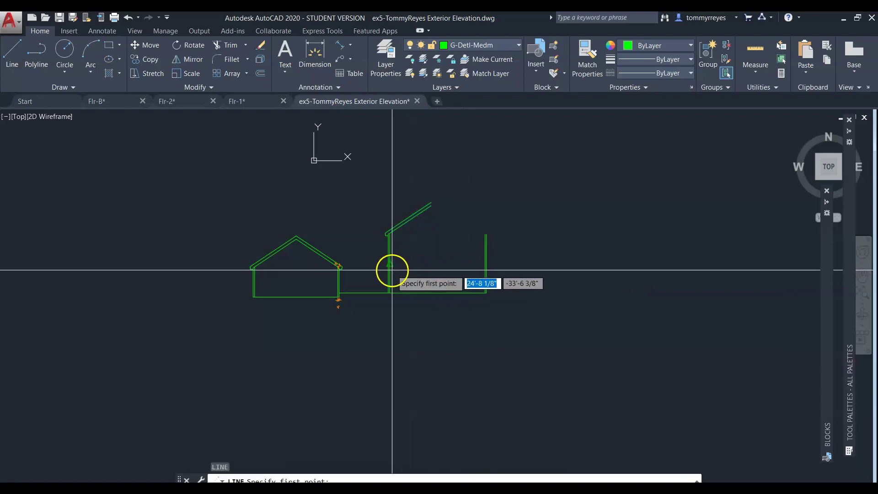
pyautogui.click(389, 264)
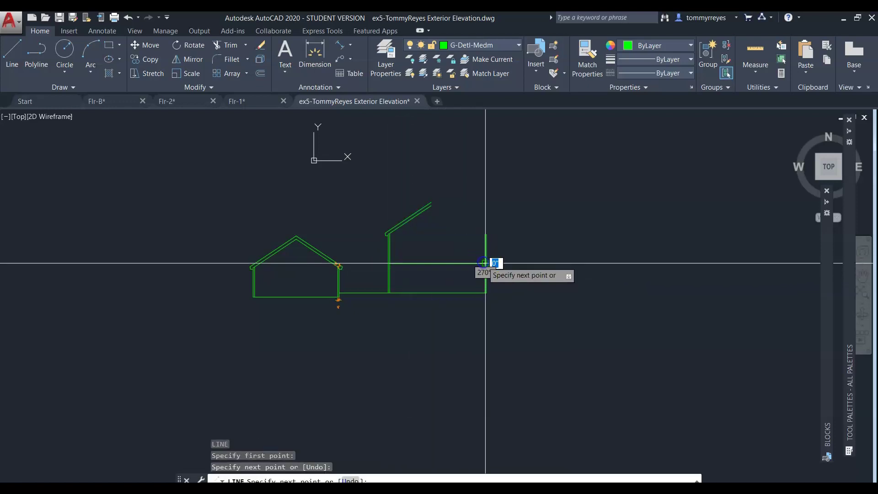
pyautogui.click(486, 263)
pyautogui.press('Escape')
# Step: Mirror the copied roof slope and eave about a vertical axis through the helper line's midpoint, keeping the source objects
pyautogui.click(344, 182)
pyautogui.click(444, 241)
pyautogui.write('mi')
pyautogui.press('Return')
pyautogui.click(437, 263)
pyautogui.click(438, 170)
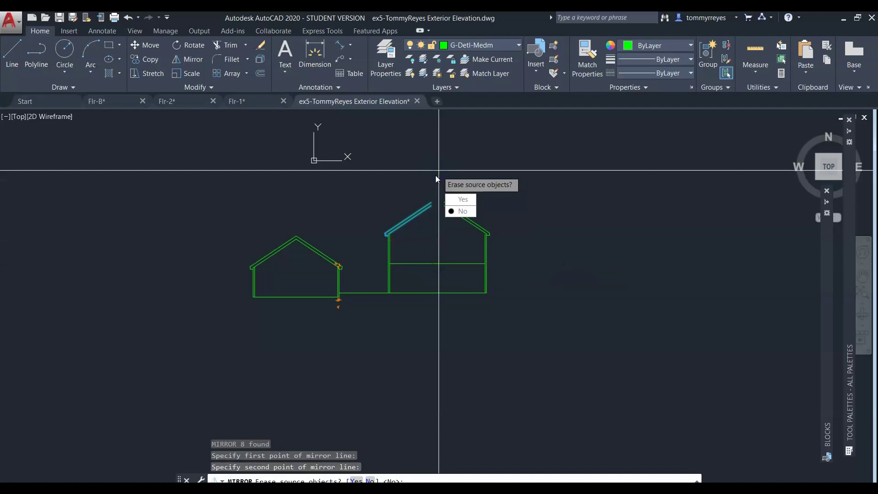
pyautogui.rightClick(437, 174)
# Step: Fillet the upper and lower pairs of roof lines so they meet at the taller section's ridge
pyautogui.write('f')
pyautogui.press('Return')
pyautogui.scroll(8, 435, 199)
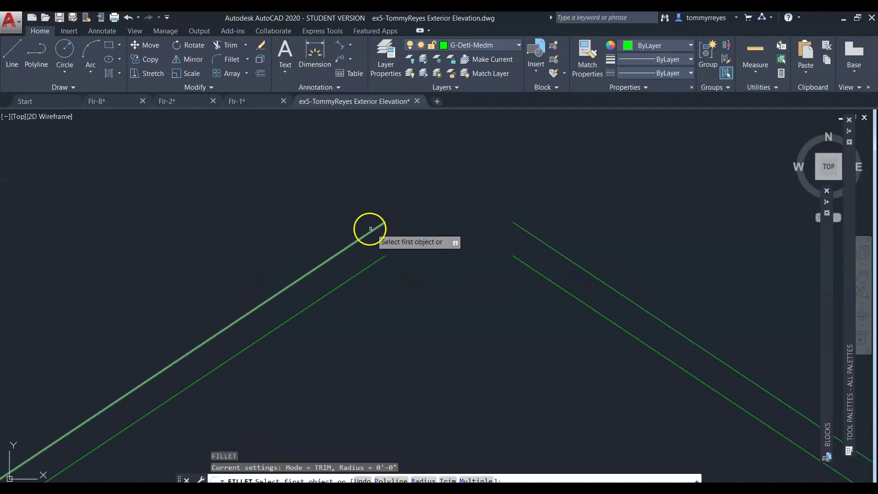
pyautogui.click(371, 234)
pyautogui.click(519, 226)
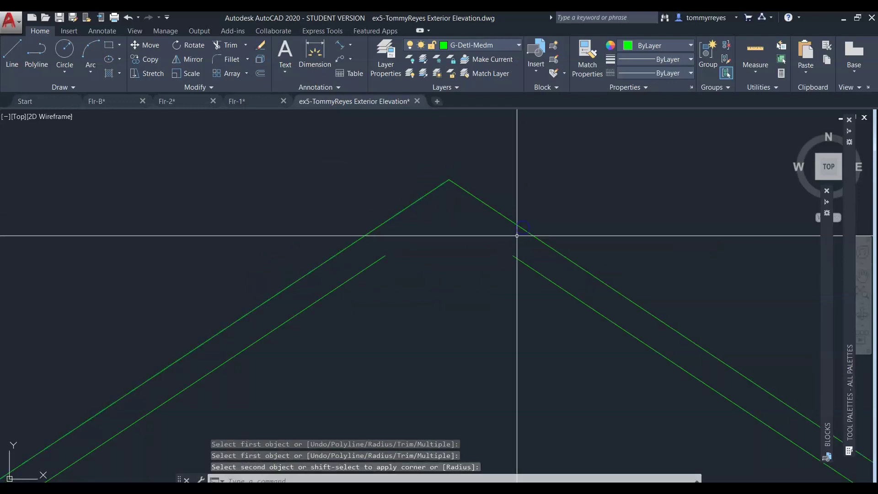
pyautogui.press('Return')
pyautogui.click(521, 264)
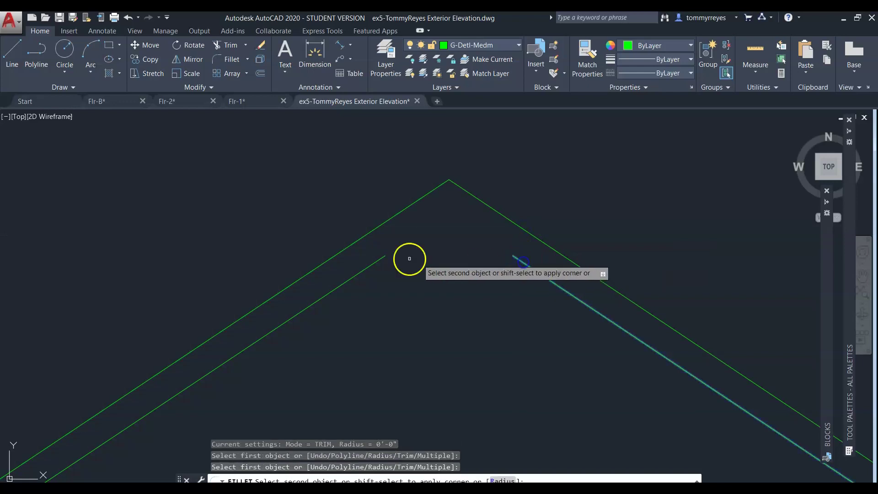
pyautogui.click(367, 263)
pyautogui.scroll(-10, 428, 225)
pyautogui.scroll(3, 430, 277)
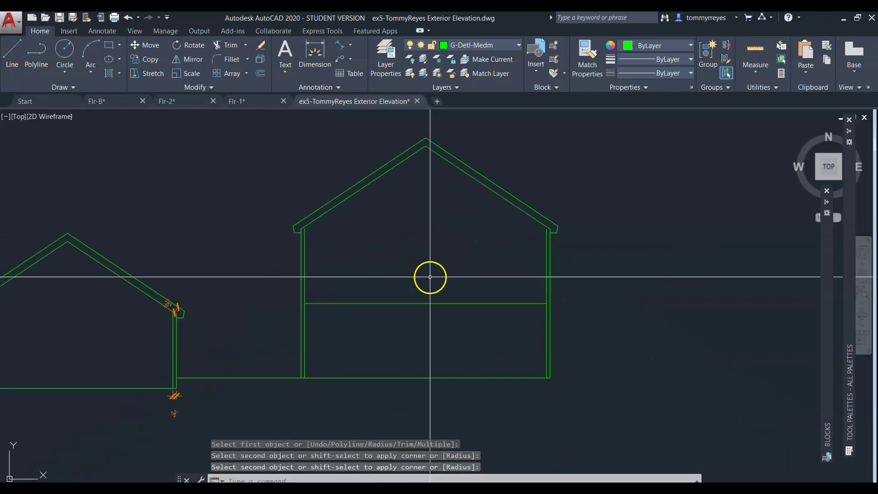
pyautogui.press('Escape')
# Step: Erase the horizontal helper line between the taller section's walls
pyautogui.click(445, 278)
pyautogui.click(402, 341)
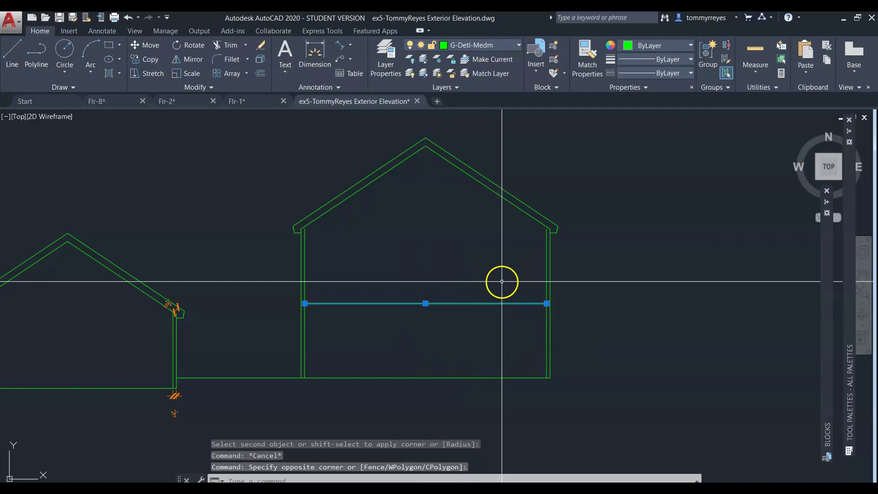
pyautogui.press('Delete')
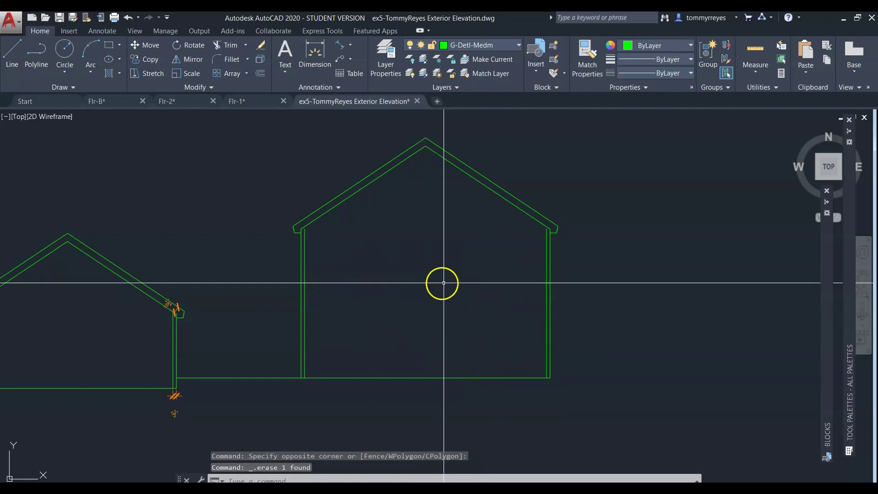
# Step: Extend both inner wall lines of the taller section up to the lower roof lines
pyautogui.write('ex')
pyautogui.press('Return')
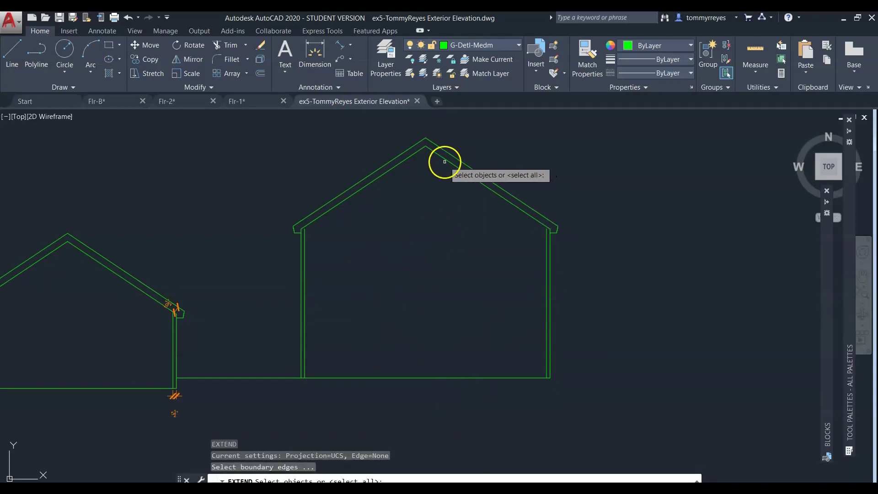
pyautogui.click(444, 162)
pyautogui.press('Return')
pyautogui.scroll(8, 307, 243)
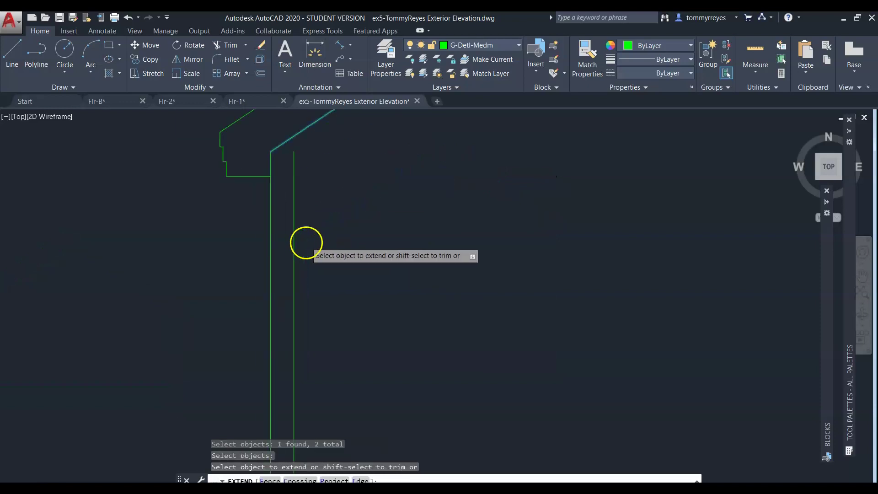
pyautogui.click(314, 198)
pyautogui.scroll(-5, 310, 263)
pyautogui.click(302, 265)
pyautogui.scroll(-5, 293, 274)
pyautogui.scroll(6, 411, 284)
pyautogui.click(574, 204)
pyautogui.click(562, 212)
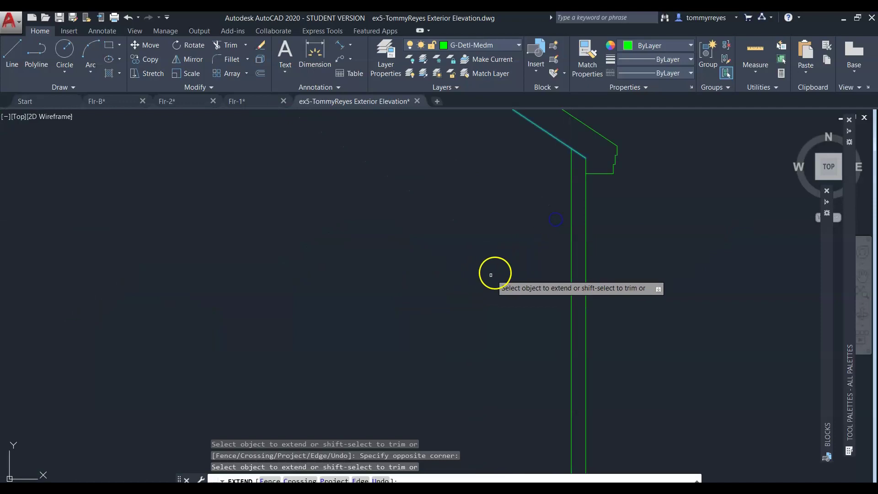
pyautogui.scroll(-6, 485, 275)
pyautogui.press('Return')
pyautogui.scroll(-2, 363, 368)
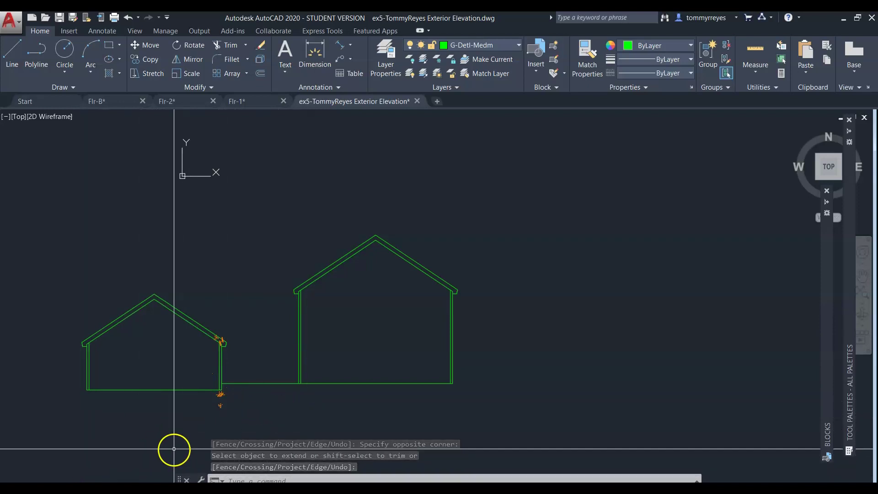
# Step: Add an aligned dimension across the taller section's overall outer width, placed just below its base line
pyautogui.click(328, 61)
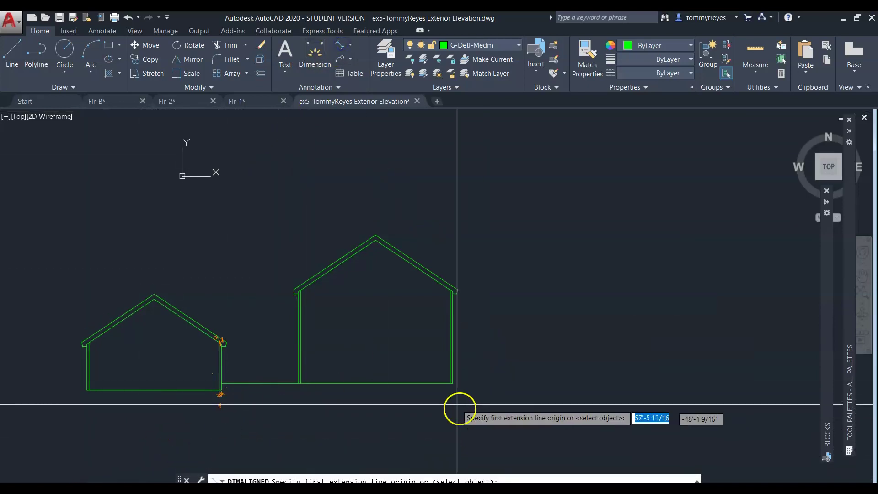
pyautogui.click(453, 383)
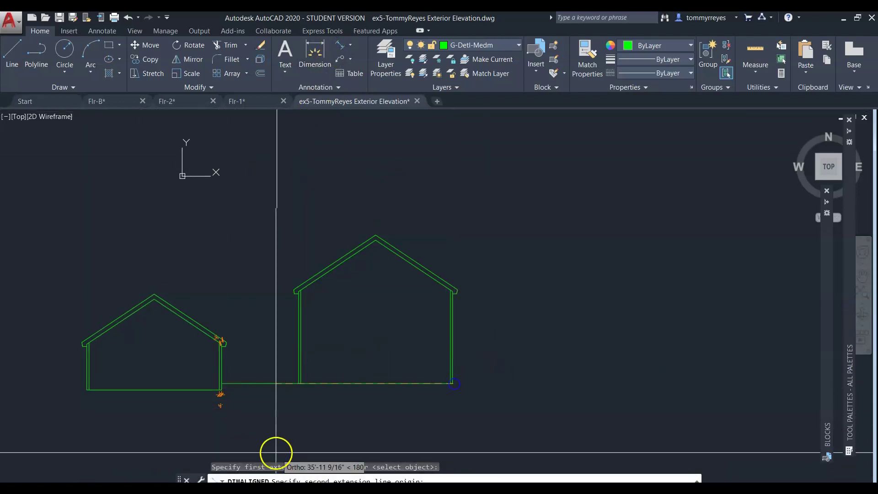
pyautogui.scroll(8, 313, 398)
pyautogui.click(214, 309)
pyautogui.scroll(-6, 215, 308)
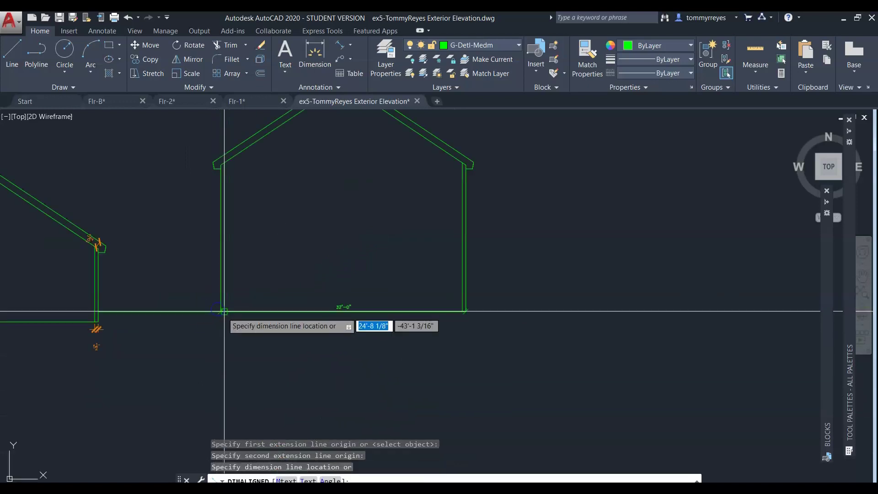
pyautogui.click(235, 338)
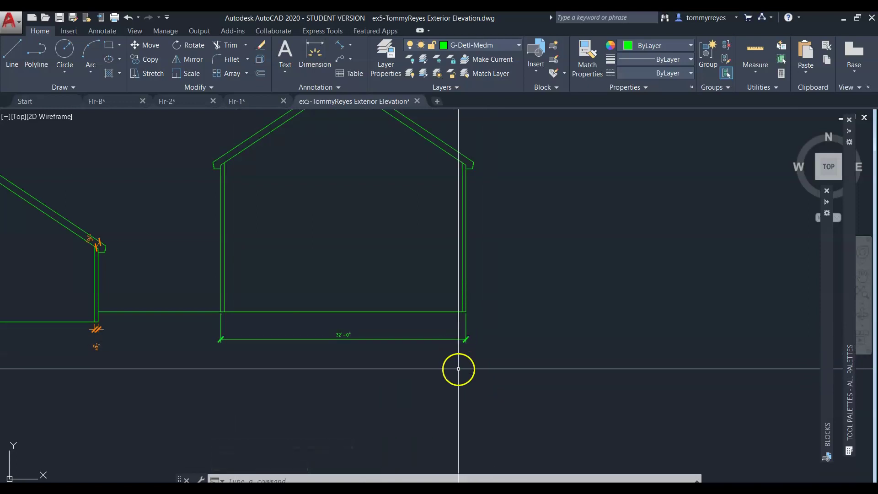
pyautogui.click(458, 332)
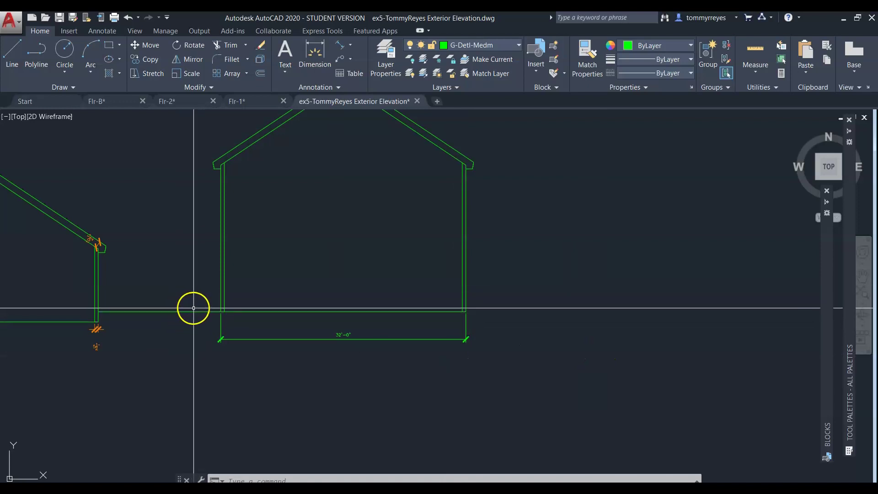
# Step: Offset the taller section's base line upward by 12'5-9/16"
pyautogui.write('o')
pyautogui.press('Return')
pyautogui.write("12'")
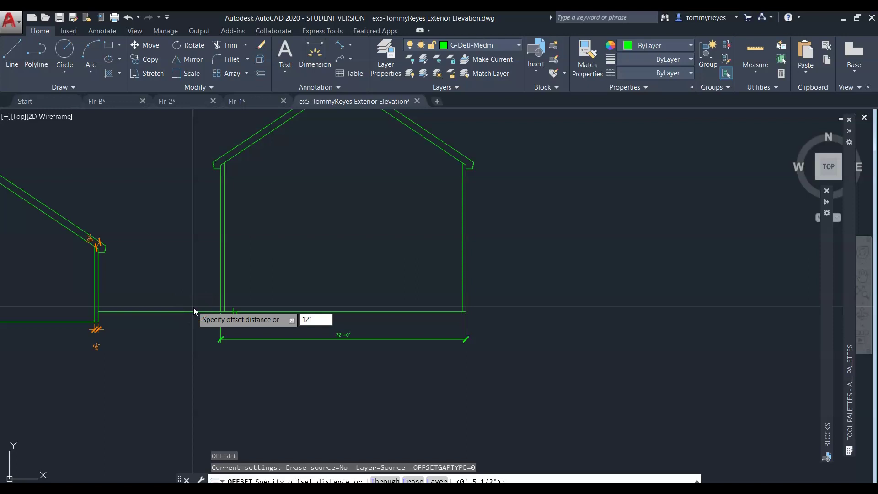
pyautogui.write('5-9/16')
pyautogui.press('Return')
pyautogui.click(182, 311)
pyautogui.click(173, 243)
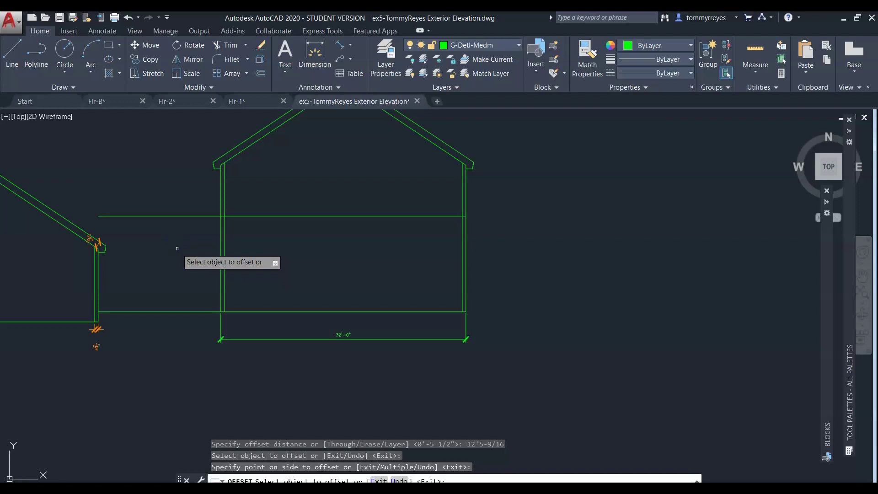
pyautogui.press('Escape')
pyautogui.press('Escape')
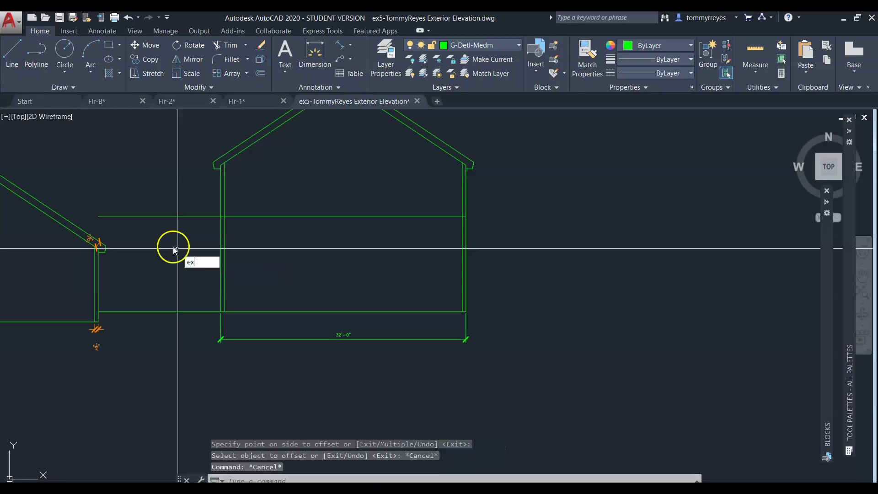
# Step: Extend the upper line of the connecting part to the upper roof line of the lower gabled section
pyautogui.press('Return')
pyautogui.click(75, 225)
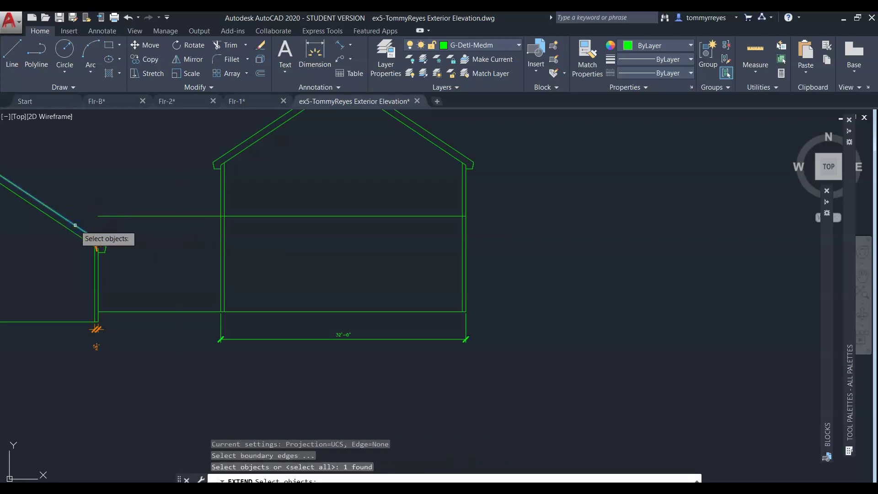
pyautogui.press('Return')
pyautogui.click(103, 212)
pyautogui.click(102, 220)
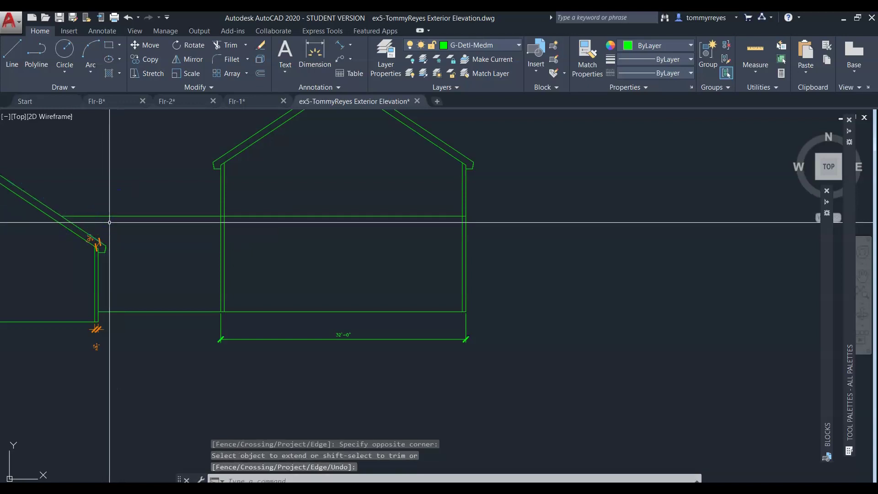
pyautogui.press('Return')
# Step: Trim away the part of the connecting section's upper line that runs inside the taller section, using its near outer wall as cutting edge
pyautogui.write('tr')
pyautogui.press('Return')
pyautogui.click(220, 224)
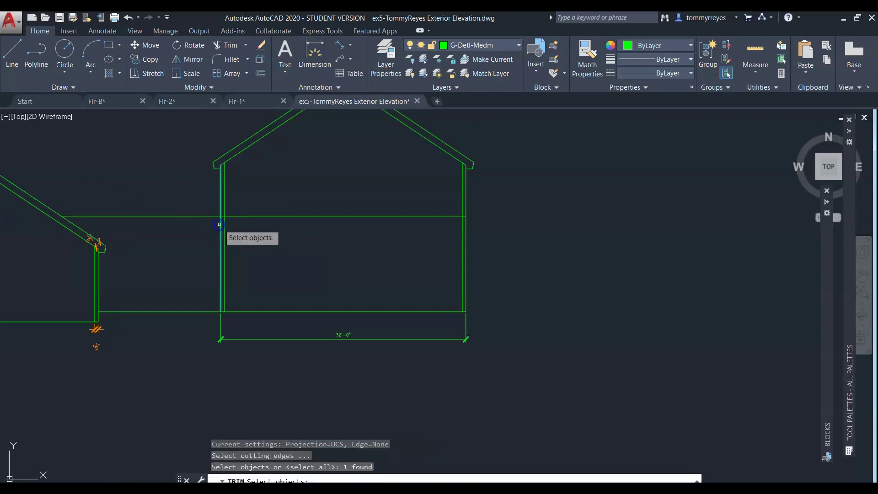
pyautogui.press('Return')
pyautogui.click(313, 204)
pyautogui.click(290, 251)
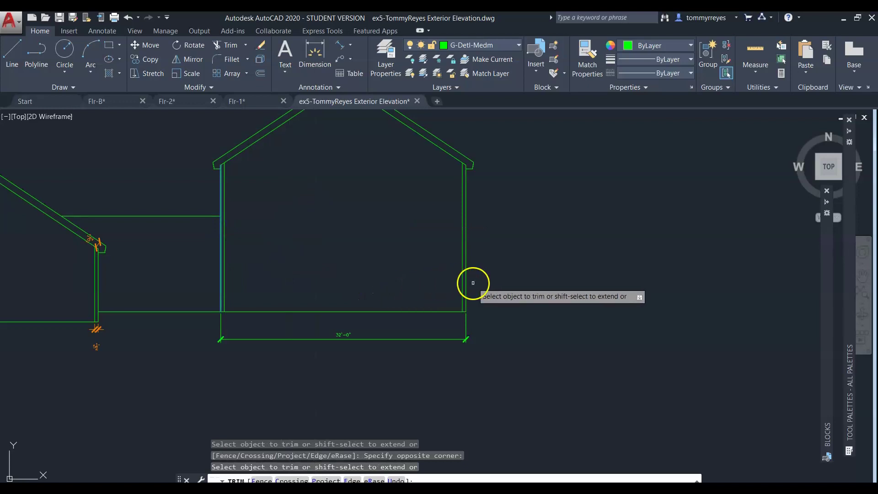
pyautogui.scroll(-4, 470, 282)
pyautogui.scroll(4, 314, 255)
pyautogui.press('Return')
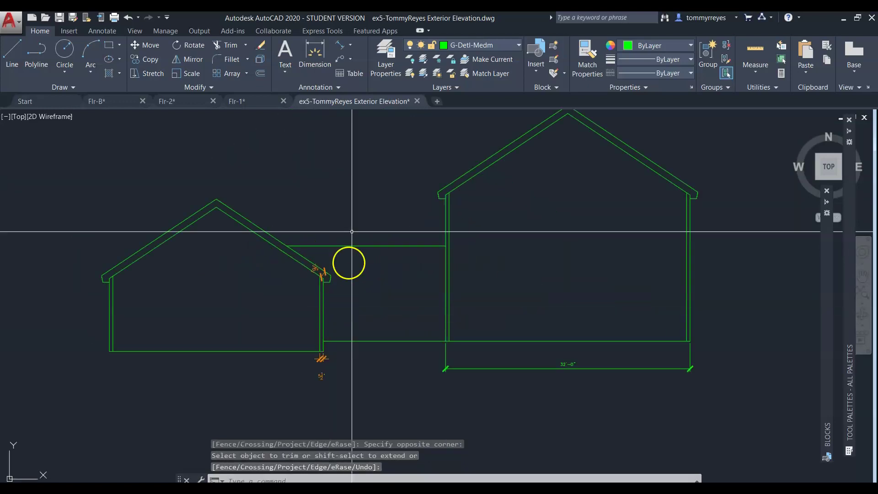
# Step: Add an aligned dimension for the height between the connecting part's upper line and the base line, placed just inside the taller section
pyautogui.click(337, 45)
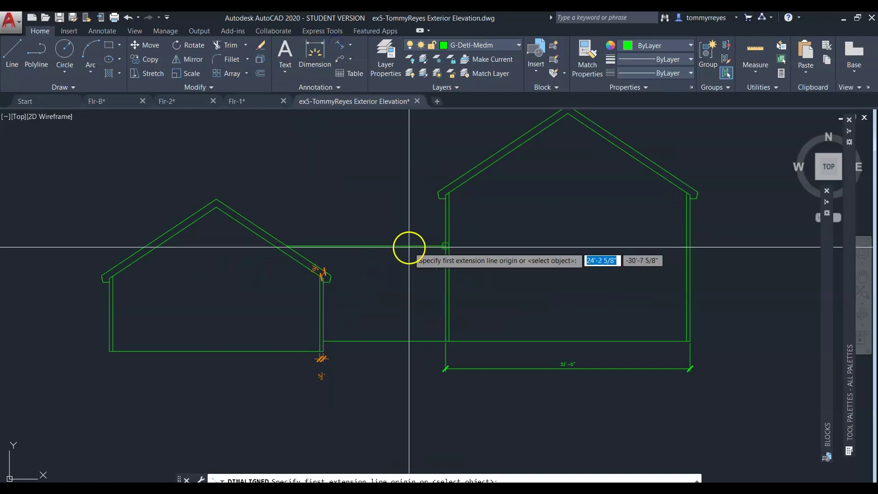
pyautogui.click(443, 245)
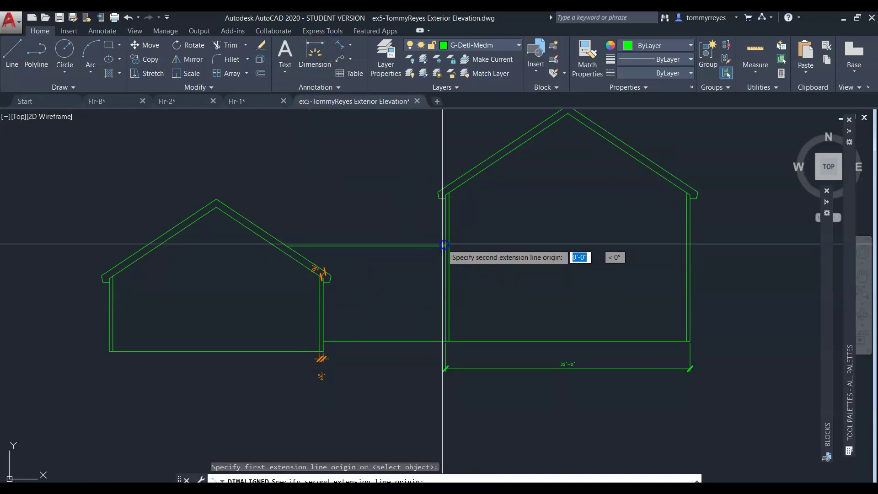
pyautogui.click(445, 341)
pyautogui.click(487, 320)
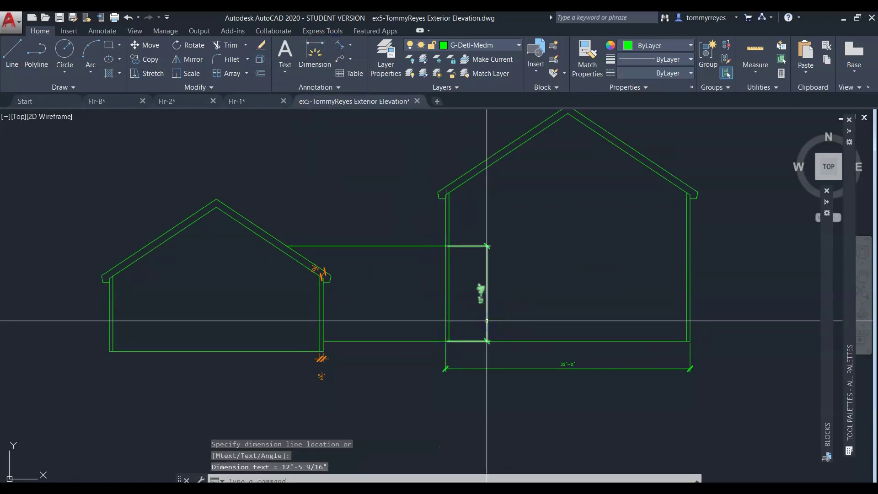
pyautogui.press('Escape')
pyautogui.press('Escape')
# Step: Match the new height dimension's properties to the orange wall-thickness dimension below the lower section
pyautogui.write('ma')
pyautogui.press('Return')
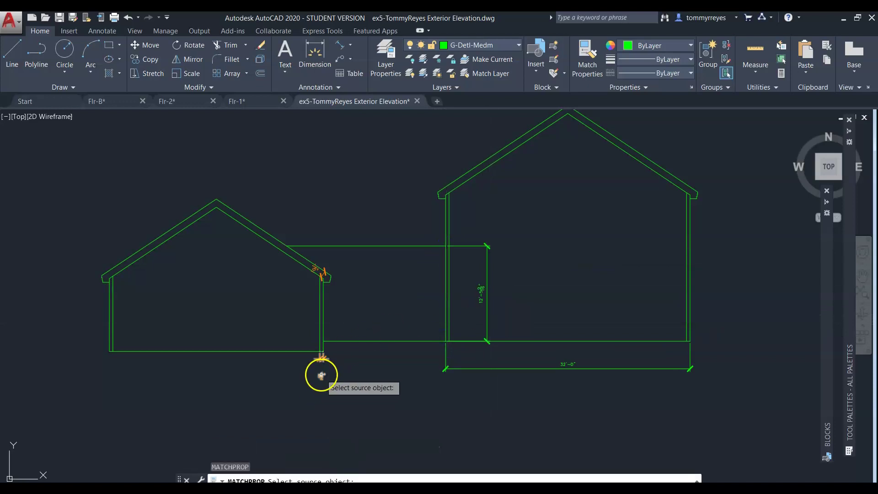
pyautogui.click(321, 375)
pyautogui.click(486, 287)
pyautogui.press('Escape')
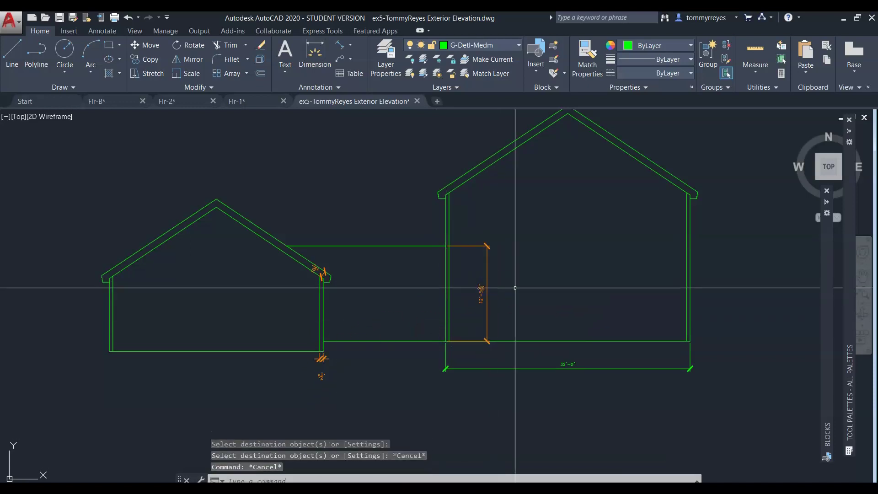
pyautogui.press('Return')
pyautogui.click(488, 309)
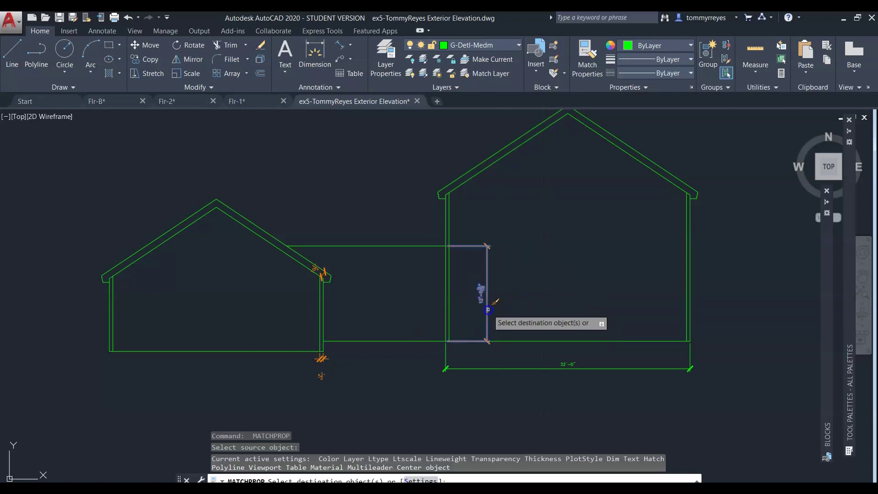
pyautogui.press('Escape')
pyautogui.write('m')
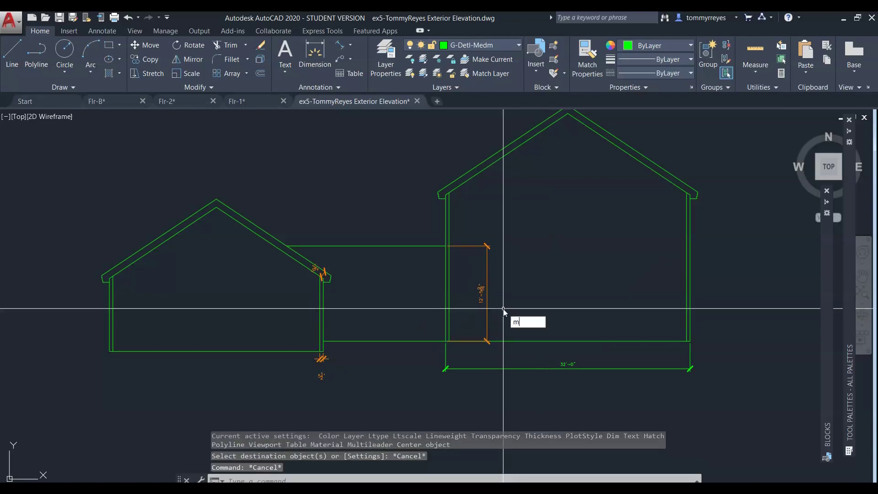
pyautogui.write('a')
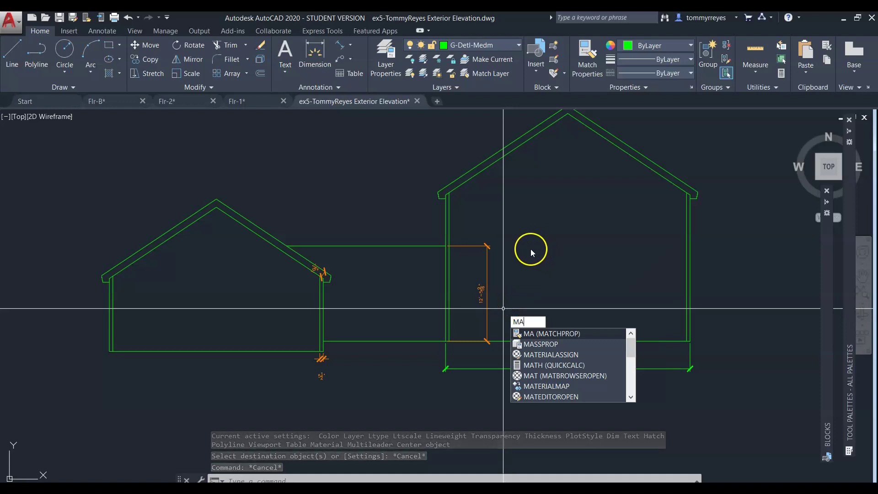
pyautogui.press('Escape')
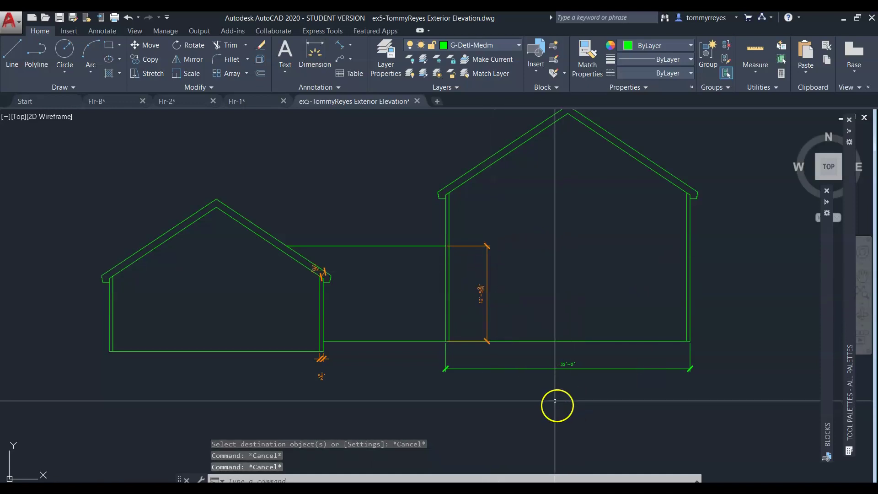
# Step: Match the taller section's overall width dimension to the properties of the orange height dimension
pyautogui.write('m')
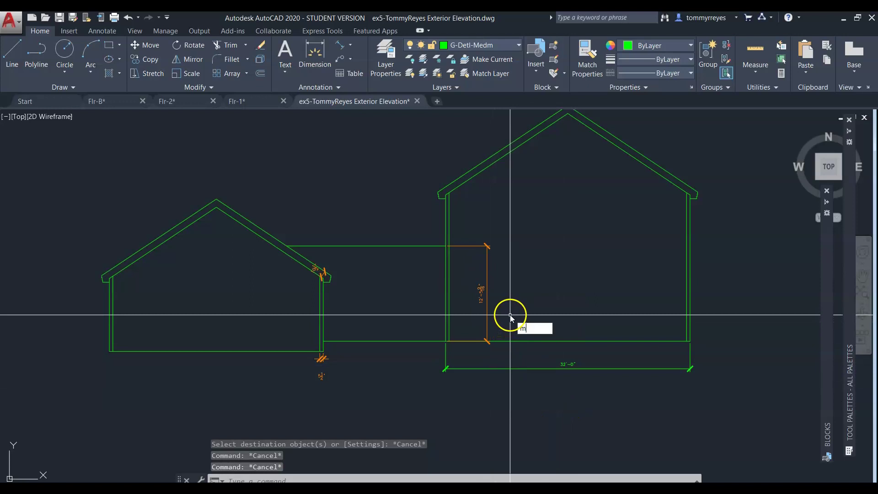
pyautogui.write('a')
pyautogui.press('Return')
pyautogui.click(488, 299)
pyautogui.click(511, 363)
pyautogui.click(503, 373)
pyautogui.press('Escape')
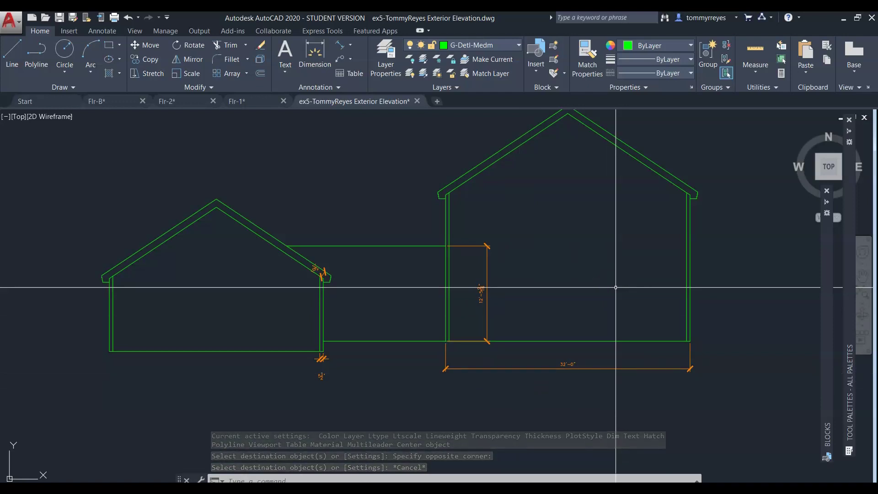
# Step: Draw a horizontal line from the upper corner of the lower section's eave across most of the taller section
pyautogui.click(606, 340)
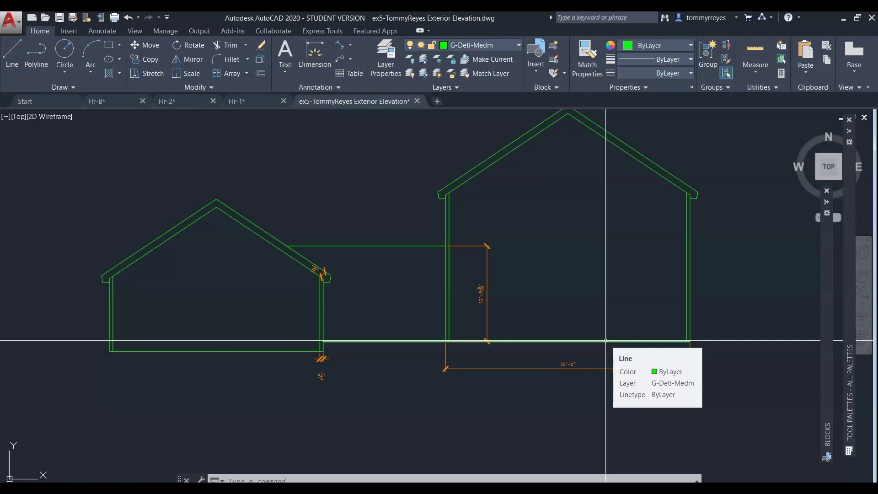
pyautogui.click(603, 343)
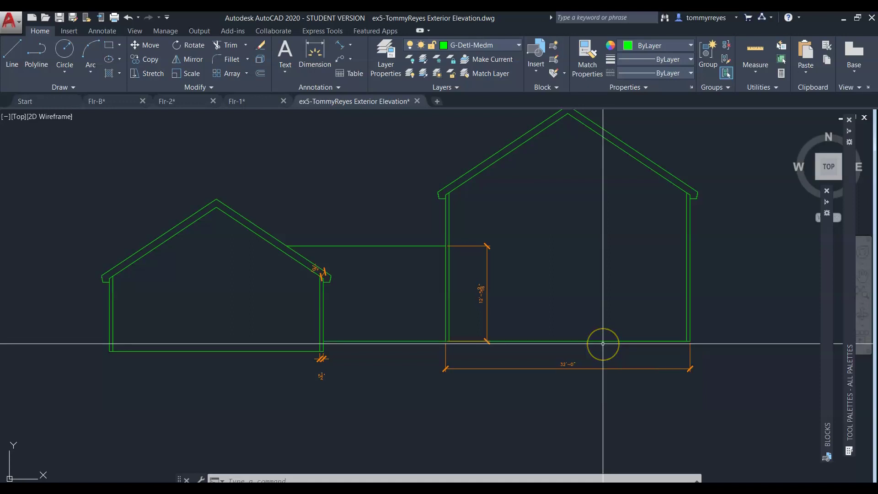
pyautogui.write('l')
pyautogui.press('Return')
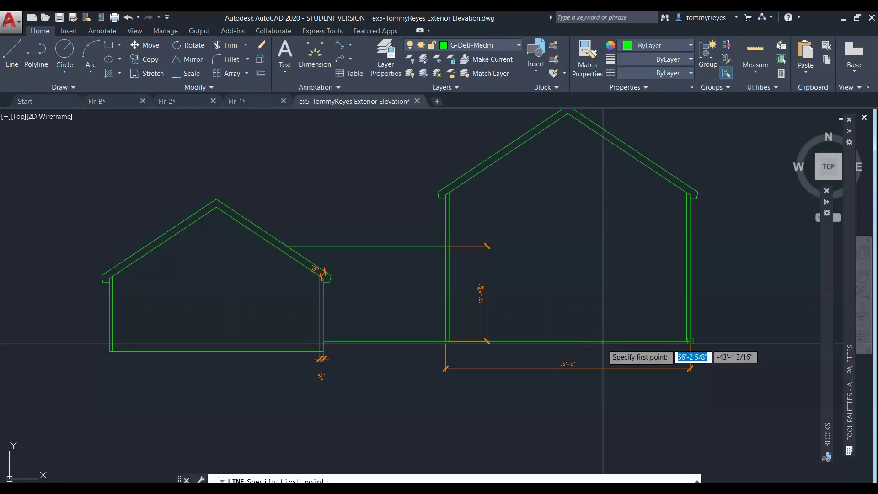
pyautogui.click(692, 377)
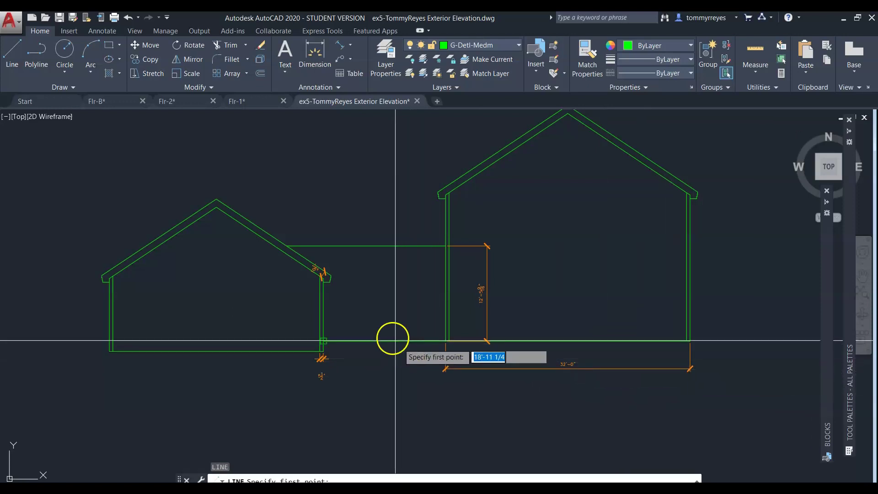
pyautogui.scroll(4, 396, 337)
pyautogui.click(329, 274)
pyautogui.scroll(-4, 305, 234)
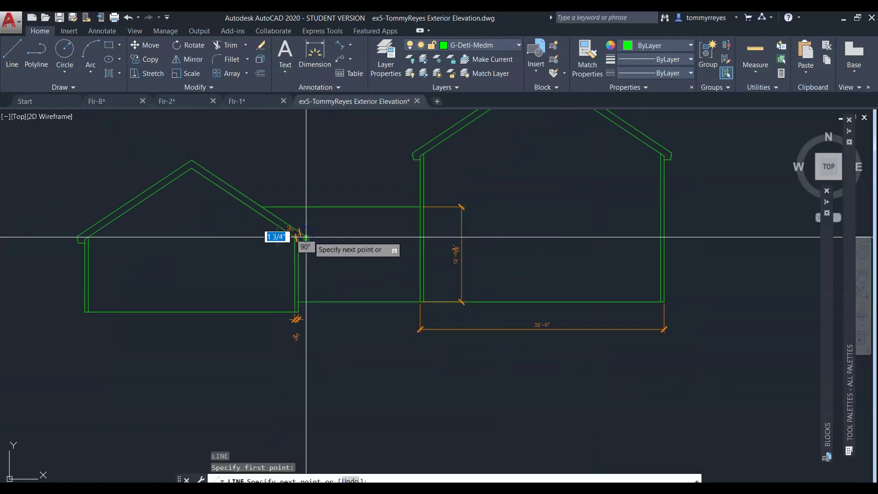
pyautogui.click(590, 235)
pyautogui.press('Return')
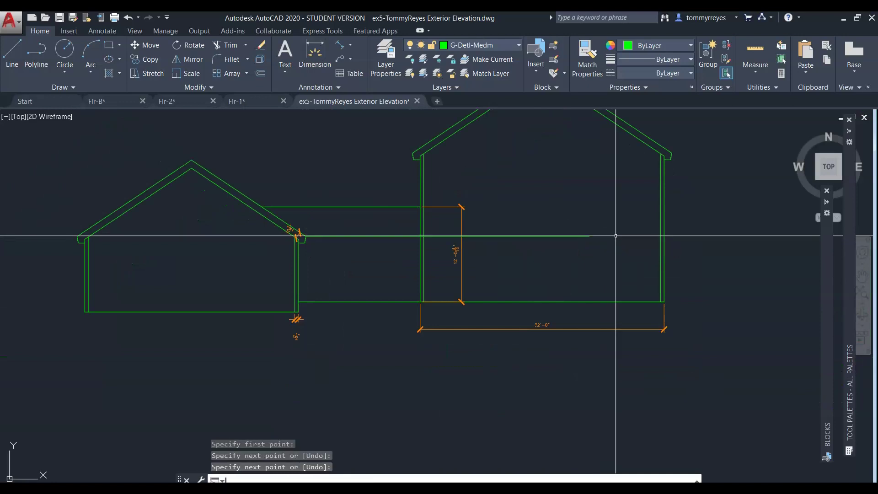
# Step: Draw a parallel horizontal line from the eave's lower edge, ending near the end of the line above it
pyautogui.press('Return')
pyautogui.scroll(5, 297, 247)
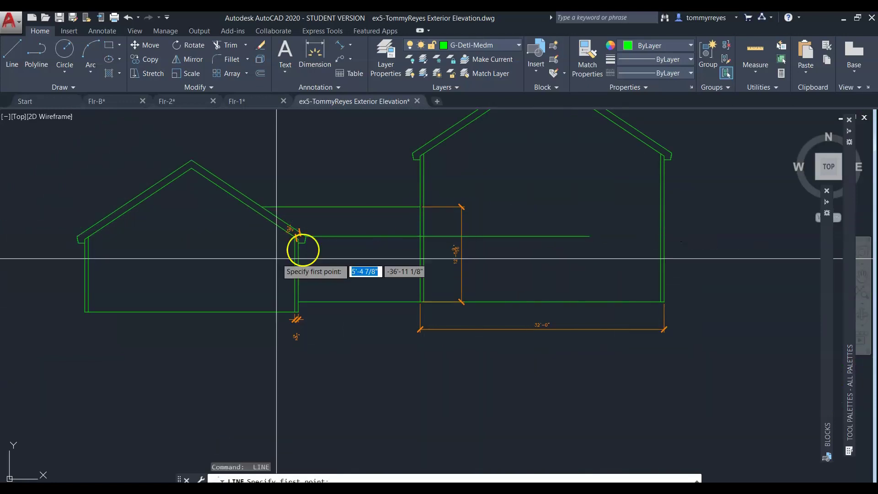
pyautogui.click(353, 234)
pyautogui.scroll(-6, 320, 238)
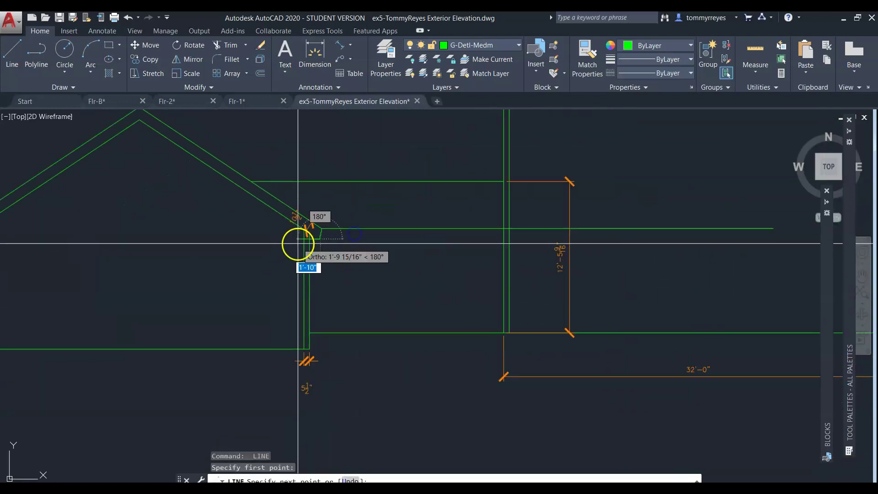
pyautogui.click(778, 250)
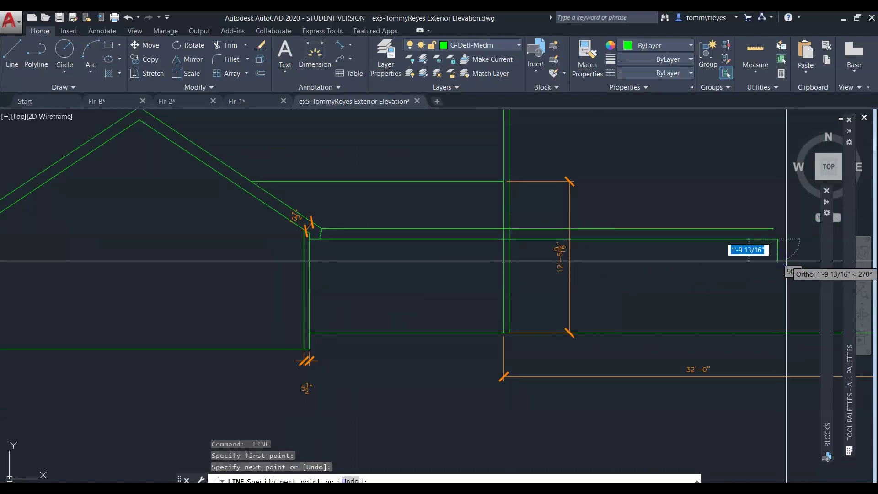
pyautogui.press('Escape')
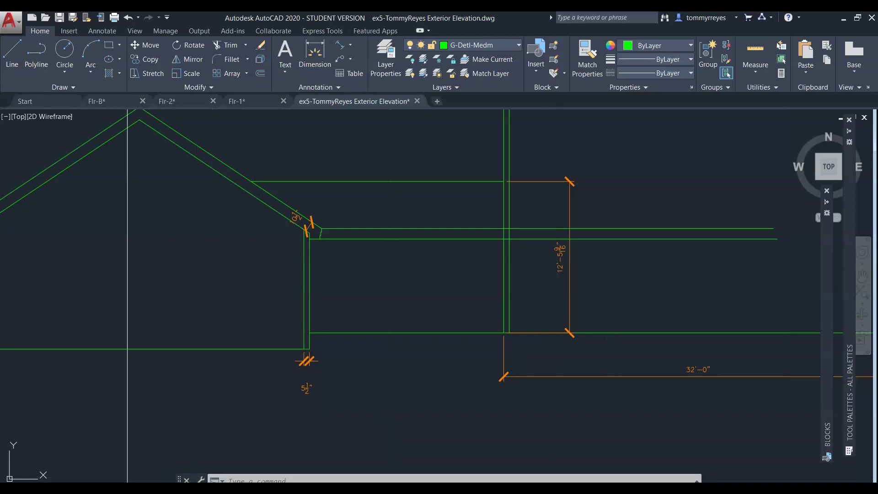
# Step: Stretch the free ends of both horizontal eave lines horizontally well past the taller section's far outer wall
pyautogui.scroll(-10, 421, 270)
pyautogui.scroll(10, 418, 277)
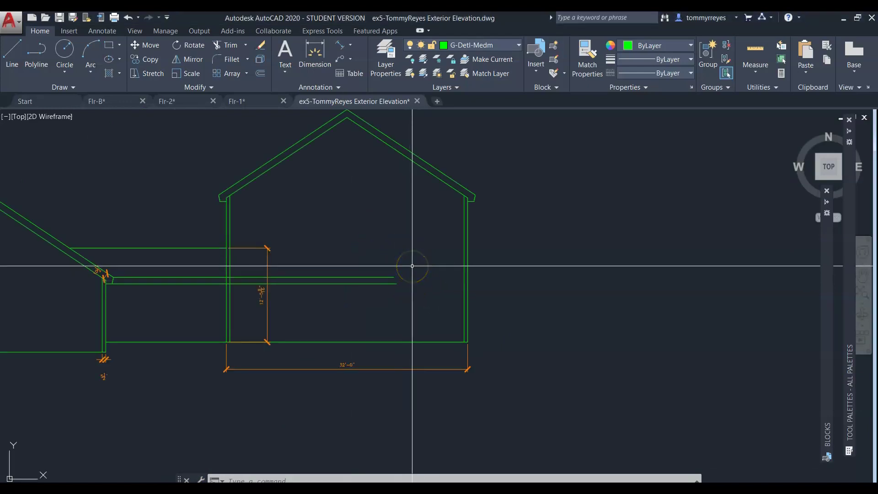
pyautogui.write('S')
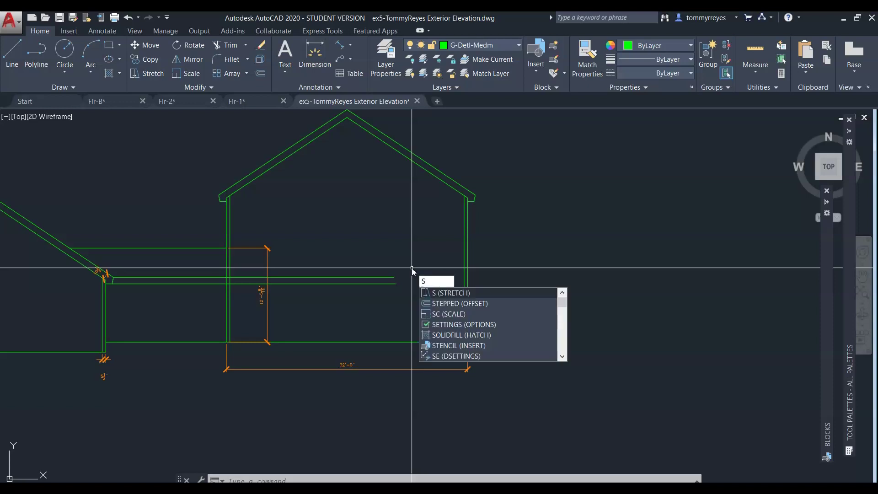
pyautogui.press('Return')
pyautogui.click(412, 266)
pyautogui.click(385, 294)
pyautogui.press('Return')
pyautogui.click(384, 295)
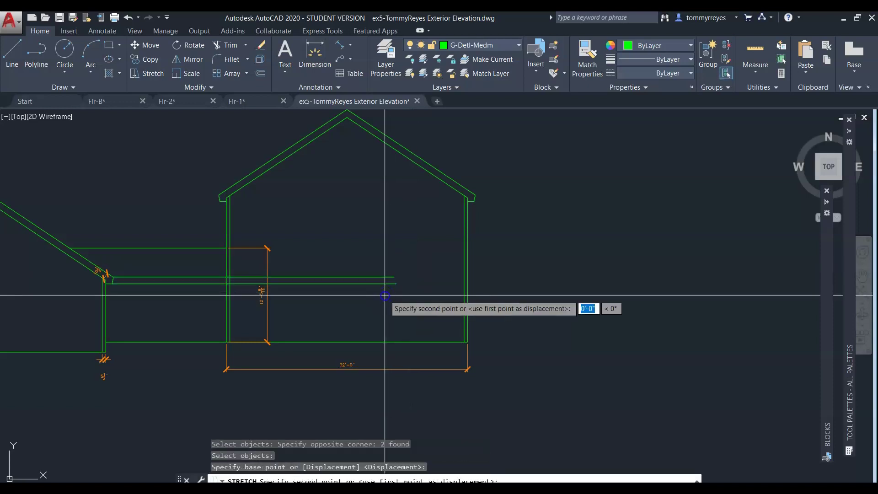
pyautogui.click(685, 311)
pyautogui.press('Escape')
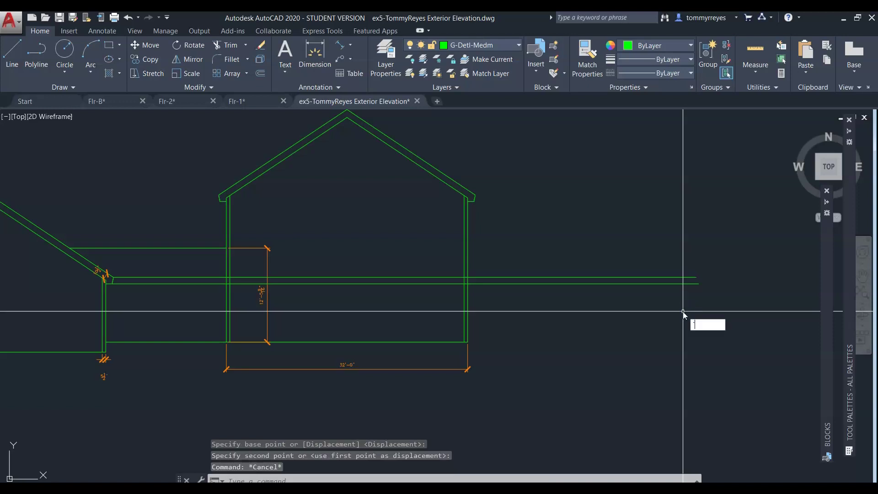
pyautogui.press('Escape')
pyautogui.press('Escape')
# Step: Draw an 8.5' horizontal line outward from the lower outer corner of the taller section's far wall, continuing its base line
pyautogui.write('l')
pyautogui.press('Return')
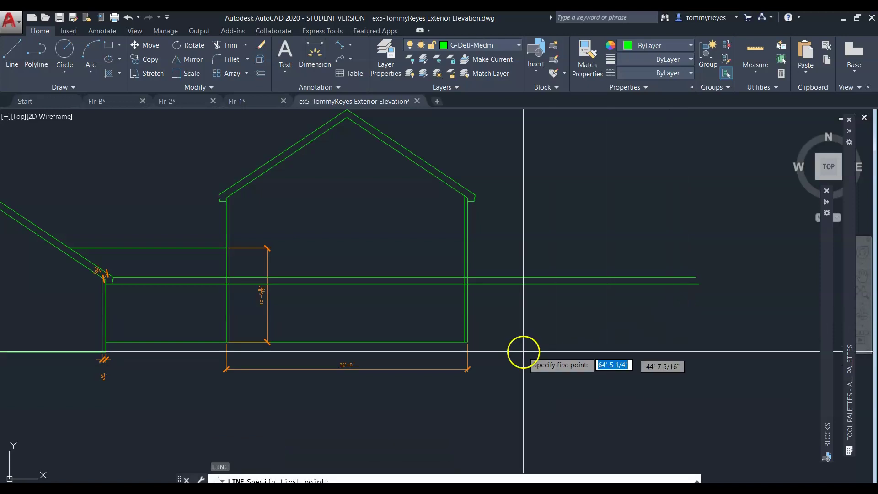
pyautogui.click(467, 342)
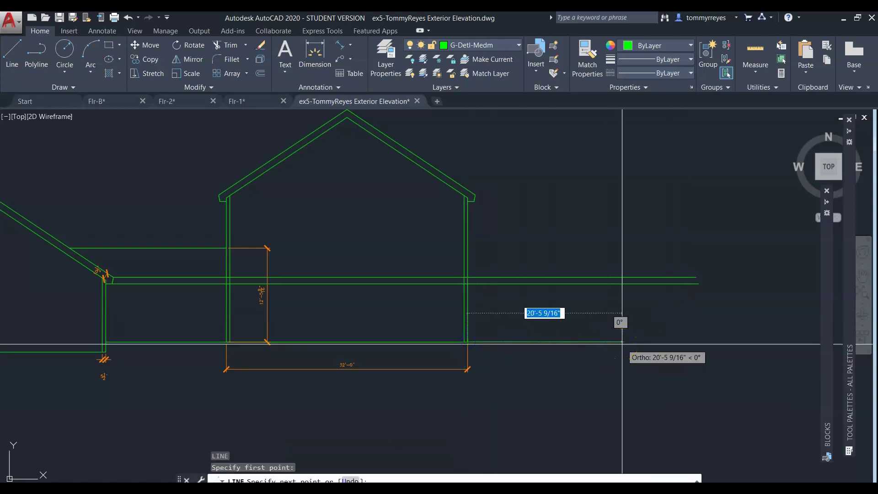
pyautogui.write("8.5'")
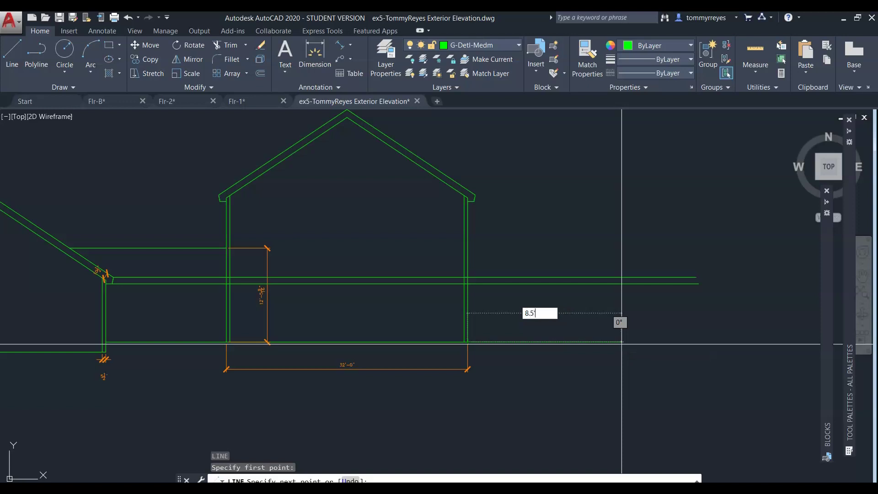
pyautogui.press('Return')
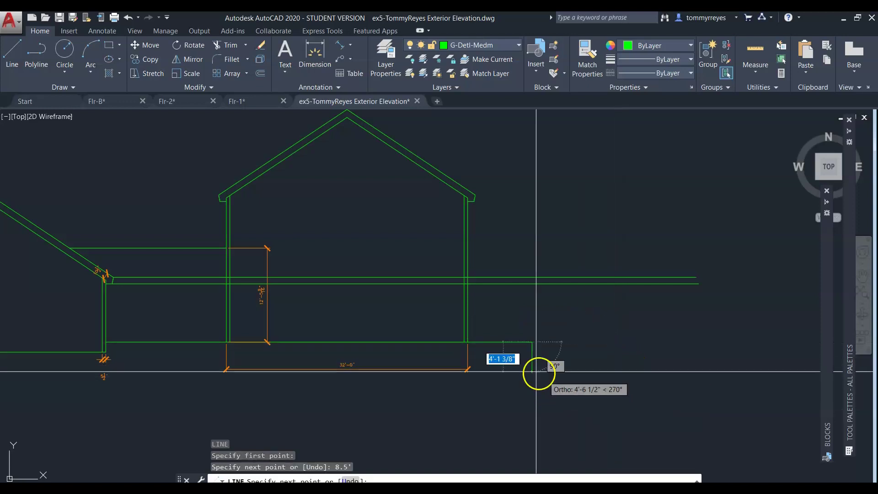
pyautogui.press('Escape')
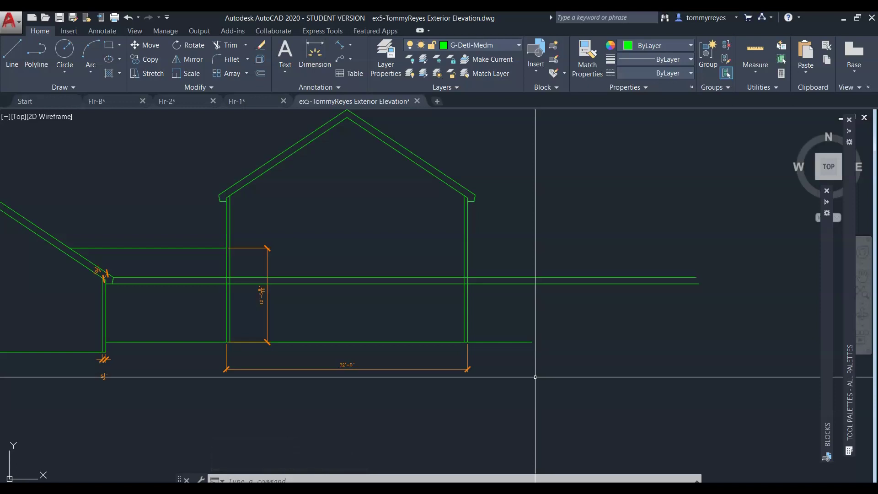
# Step: Draw a 12" wide by 8" high rectangle starting at the outer end of the 8.5' base line
pyautogui.click(503, 361)
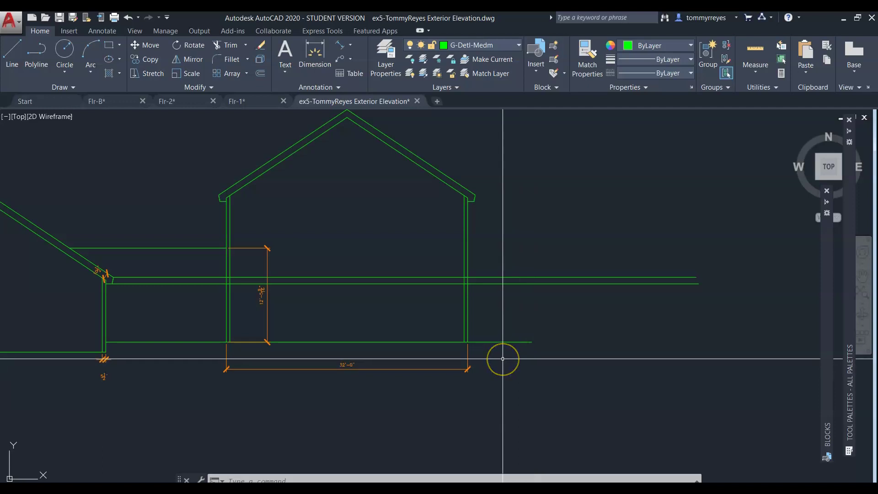
pyautogui.write('rec')
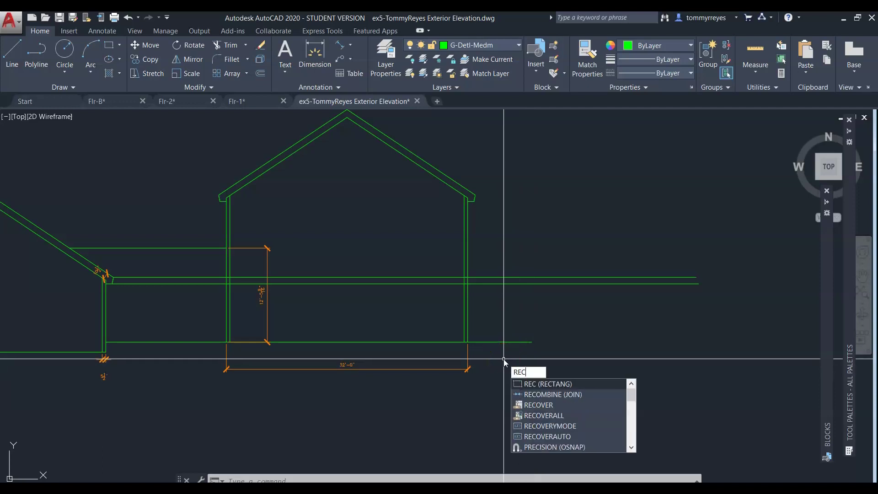
pyautogui.press('Return')
pyautogui.click(532, 342)
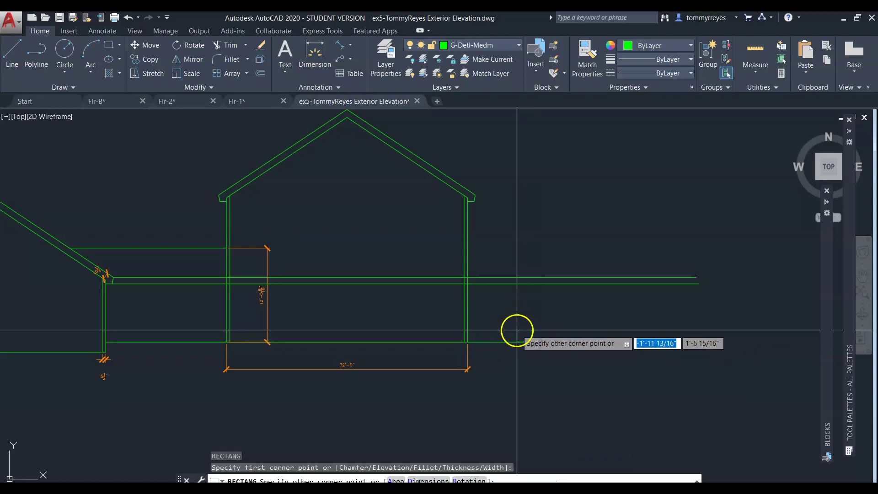
pyautogui.write('12')
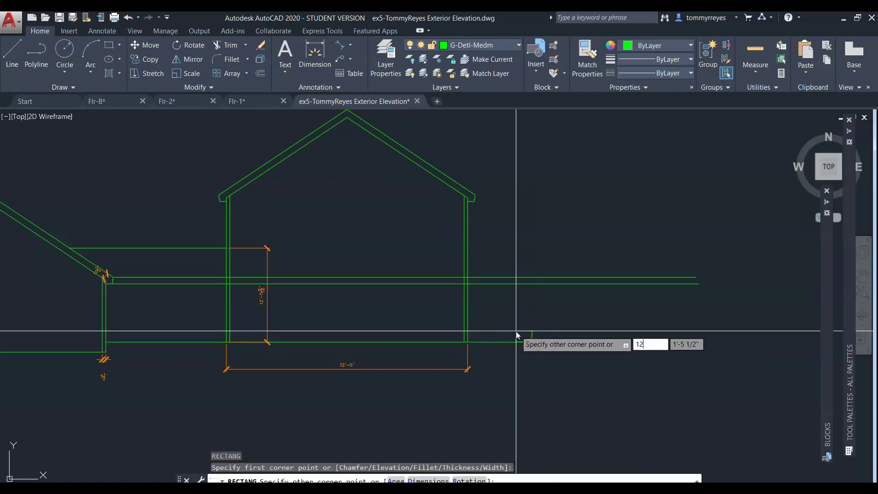
pyautogui.press('Tab')
pyautogui.write('8')
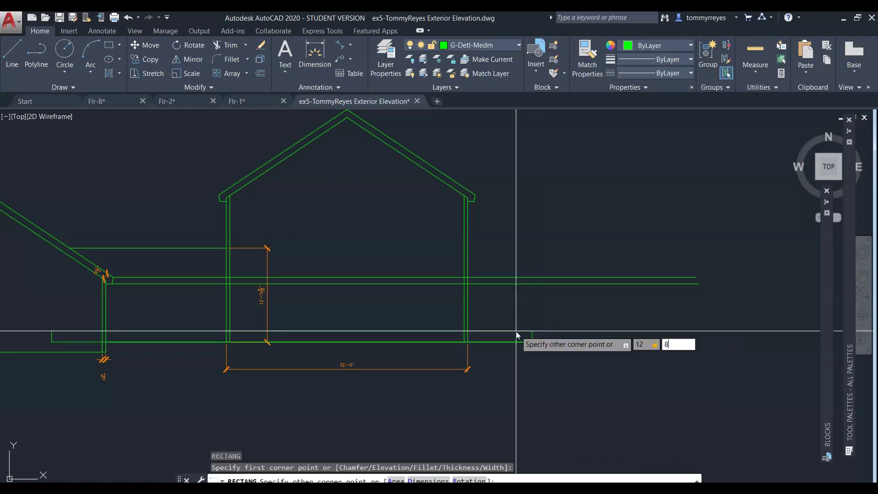
pyautogui.press('Return')
# Step: Move the 12" by 8" rectangle a short distance horizontally away from the base line's end
pyautogui.scroll(6, 516, 330)
pyautogui.click(541, 323)
pyautogui.click(527, 333)
pyautogui.write('m')
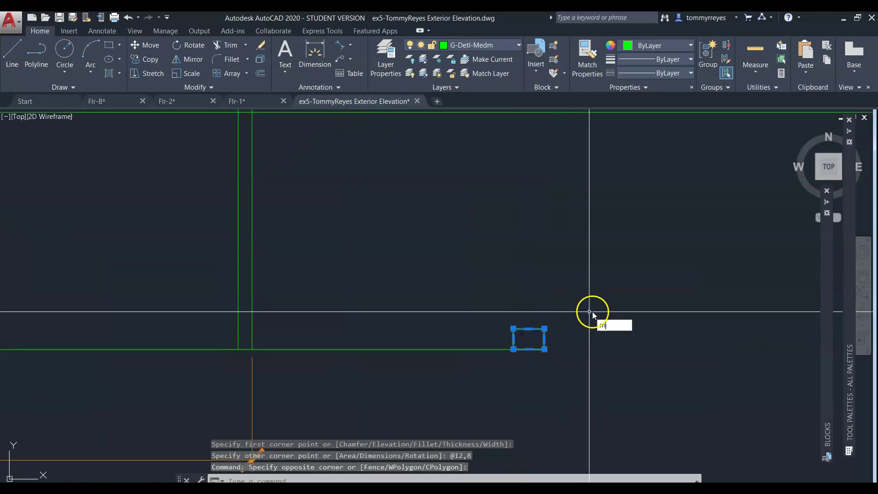
pyautogui.press('Return')
pyautogui.click(596, 305)
pyautogui.click(613, 305)
# Step: Move the 12" by 8" rectangle so its lower outer corner sits on the base line's outer endpoint
pyautogui.click(595, 300)
pyautogui.click(557, 356)
pyautogui.write('m')
pyautogui.press('Return')
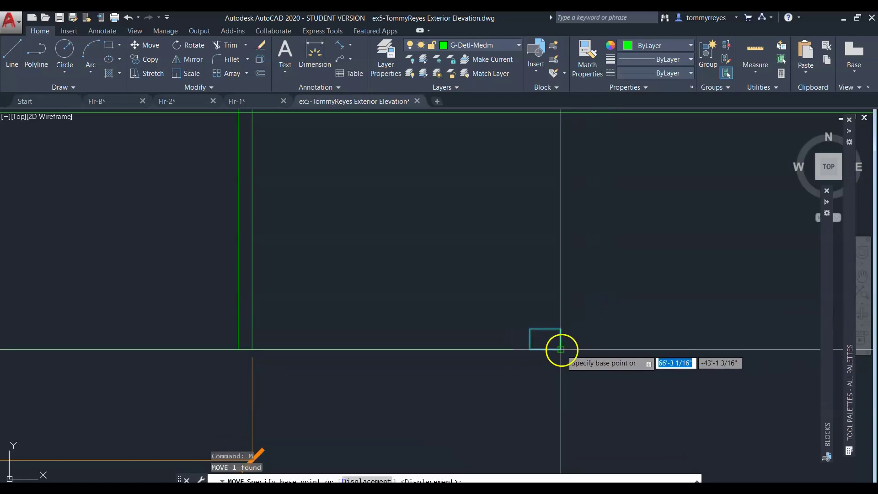
pyautogui.click(561, 350)
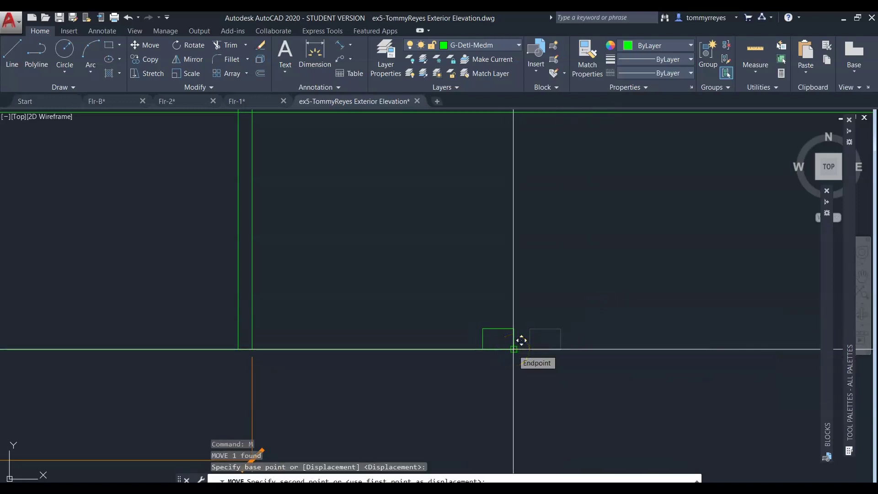
pyautogui.click(513, 349)
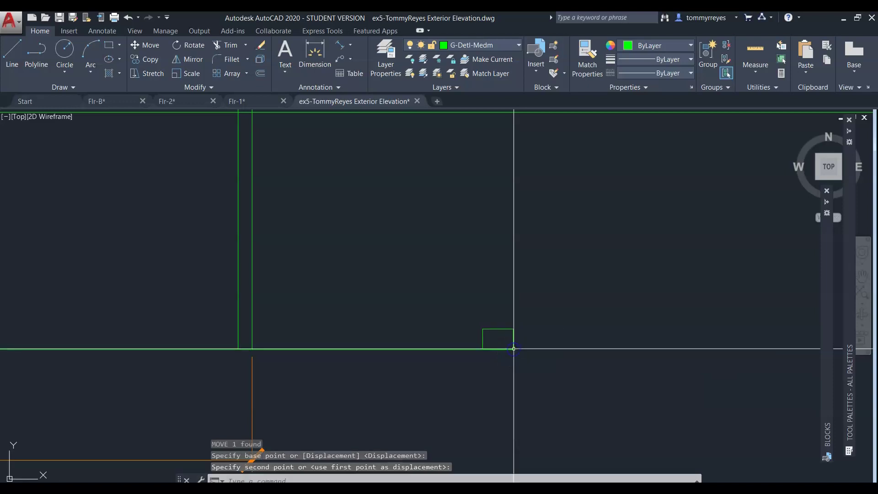
# Step: Draw a rectangle 10" wide and 6'8-5/8" high in the empty space beyond the base block for the column shaft
pyautogui.click(433, 350)
pyautogui.click(427, 349)
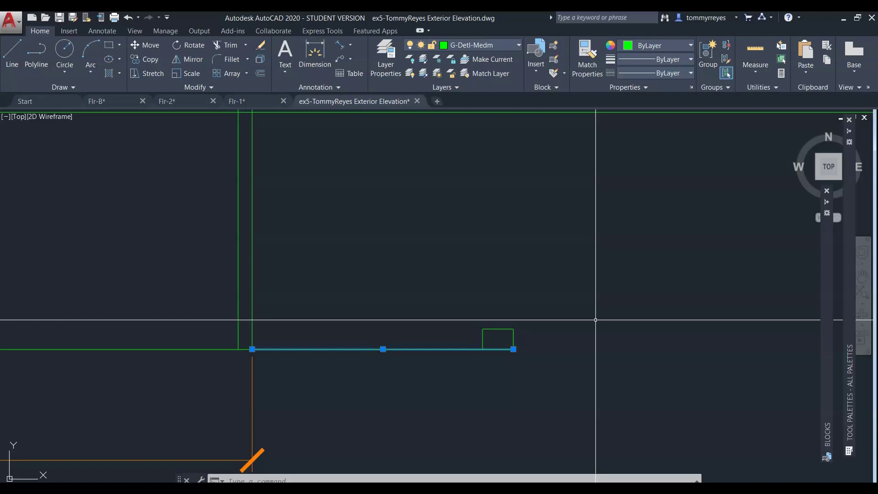
pyautogui.write('rec')
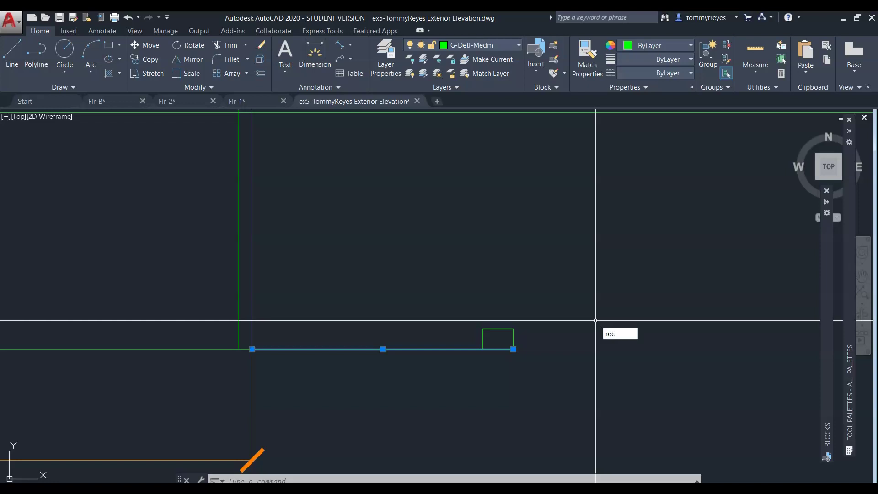
pyautogui.press('Return')
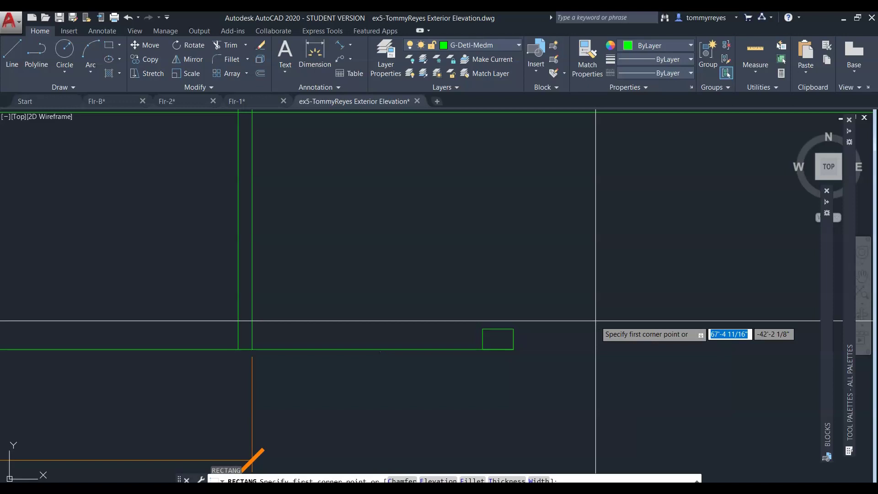
pyautogui.click(582, 333)
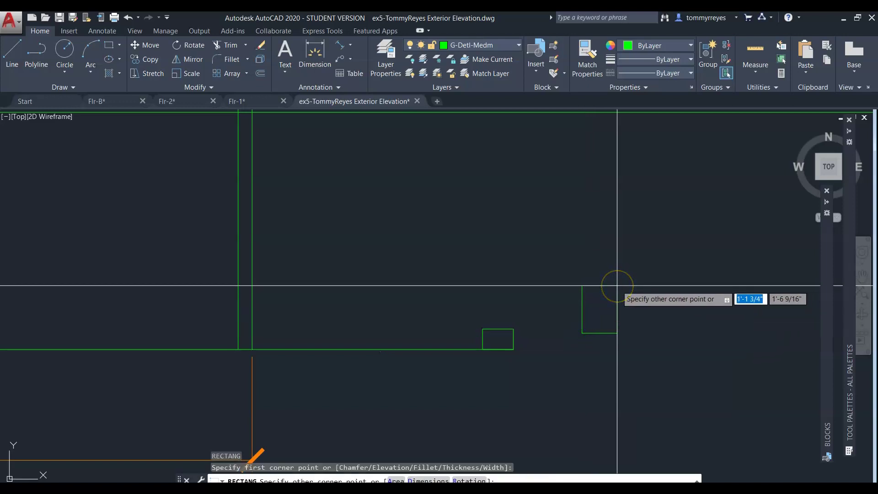
pyautogui.write('10')
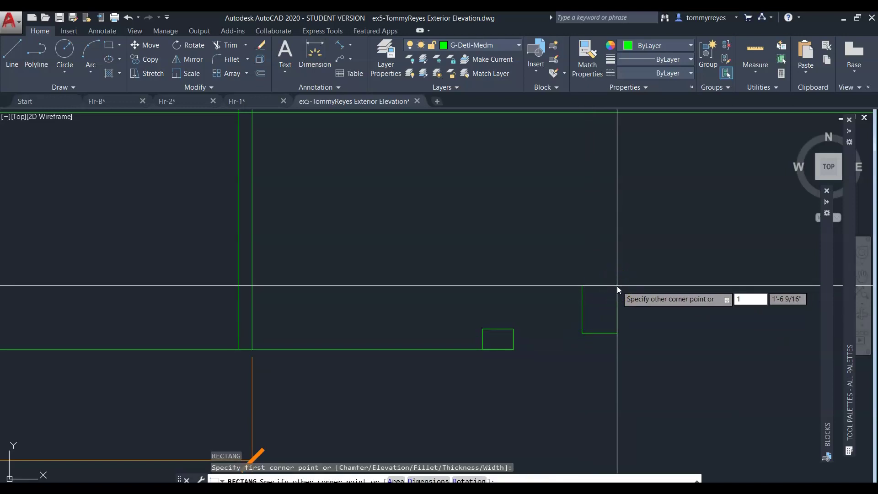
pyautogui.press('Tab')
pyautogui.write('6')
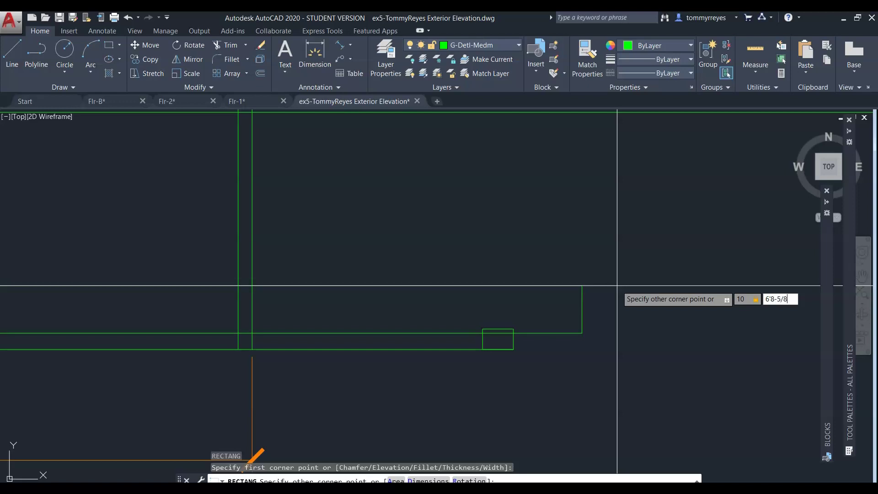
pyautogui.press('Return')
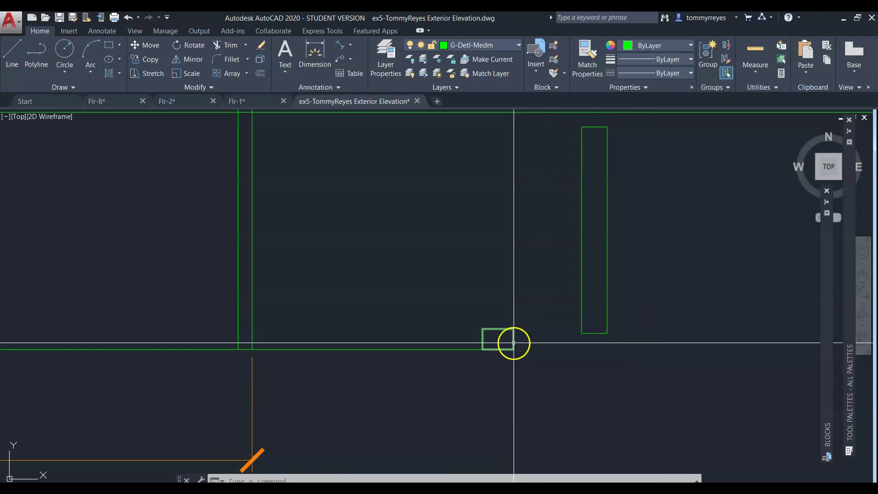
# Step: Draw a 12" wide by 4" high rectangle in the space above the base block for the column cap
pyautogui.scroll(-2, 551, 380)
pyautogui.write('re')
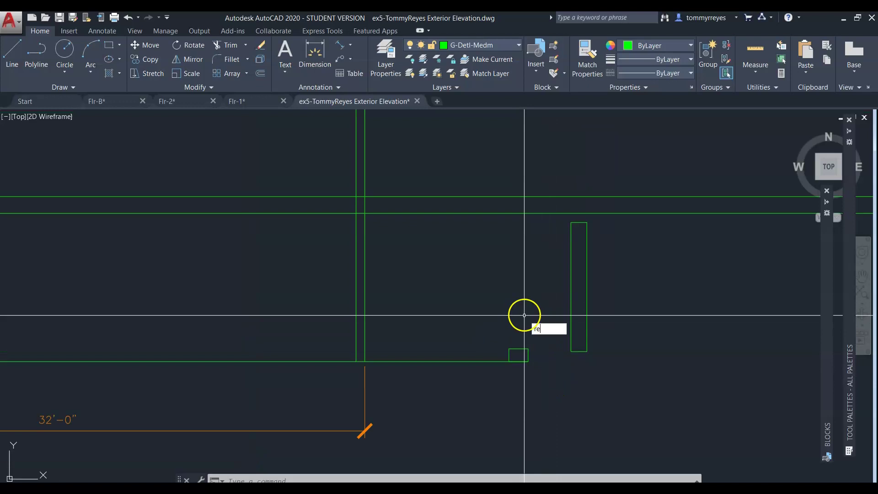
pyautogui.write('c')
pyautogui.press('Return')
pyautogui.click(486, 314)
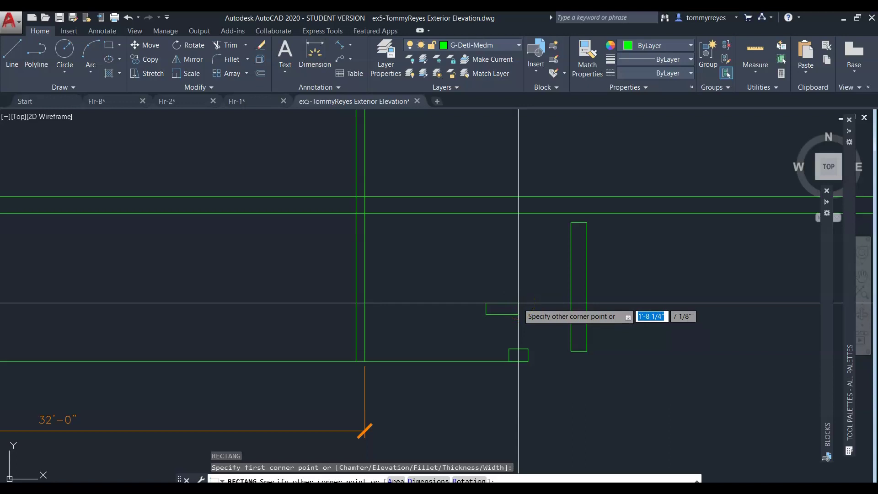
pyautogui.write('12')
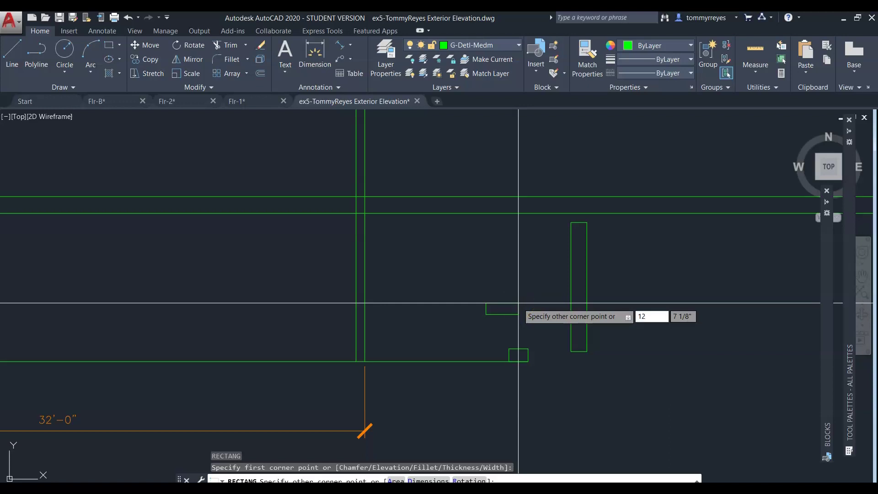
pyautogui.write(',4')
pyautogui.press('Return')
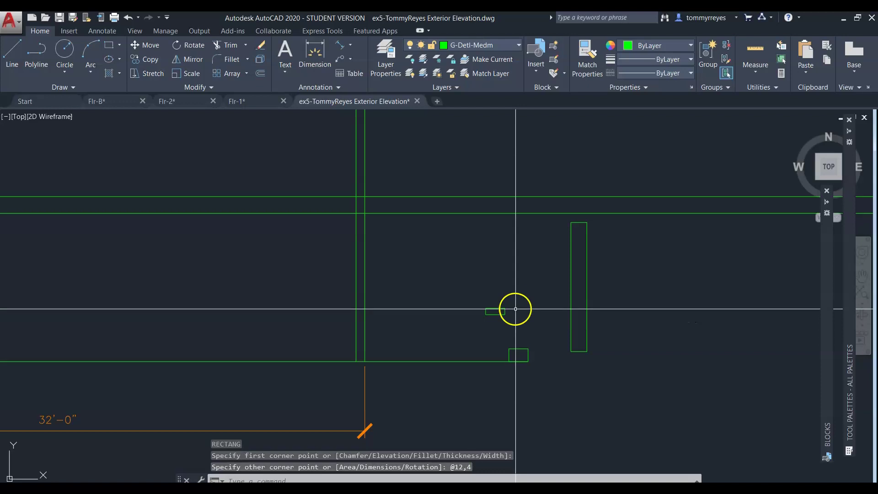
# Step: Move the 12" by 4" cap so its lower midpoint sits on the midpoint of the column shaft's top edge
pyautogui.click(518, 297)
pyautogui.click(472, 333)
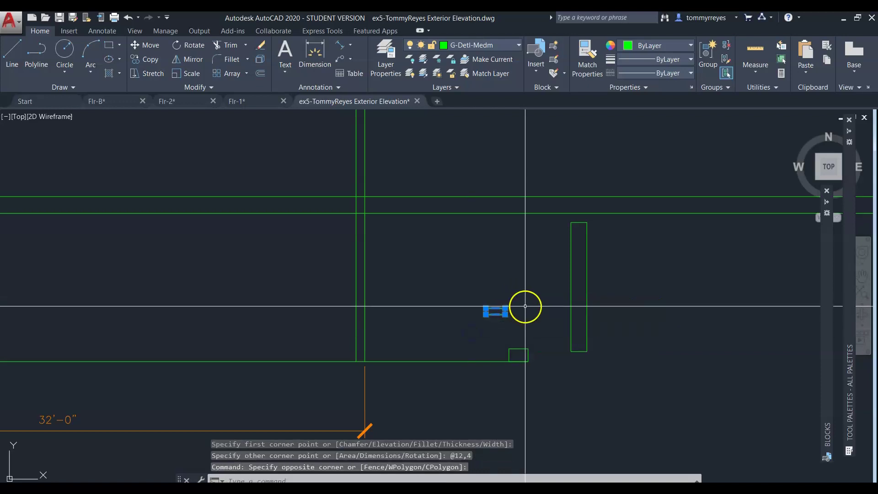
pyautogui.write('m')
pyautogui.press('Return')
pyautogui.click(496, 312)
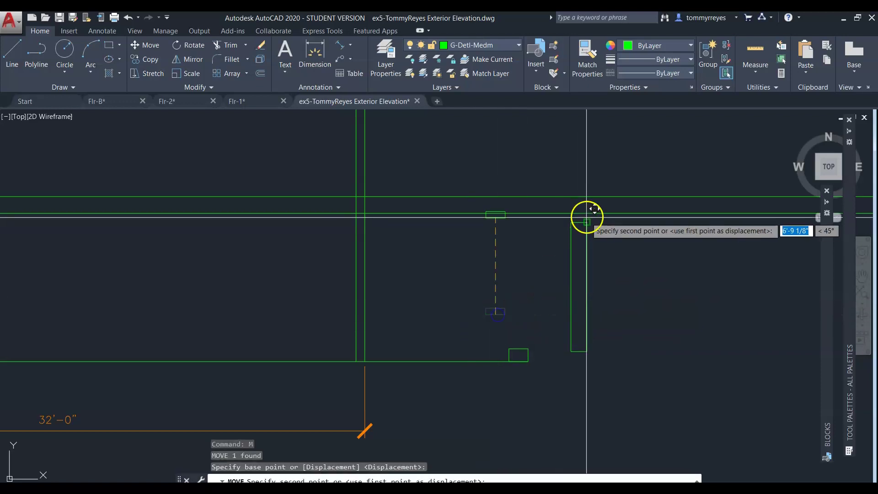
pyautogui.click(578, 222)
# Step: Move the shaft and cap together so the shaft's bottom edge is centred on top of the base block
pyautogui.click(556, 202)
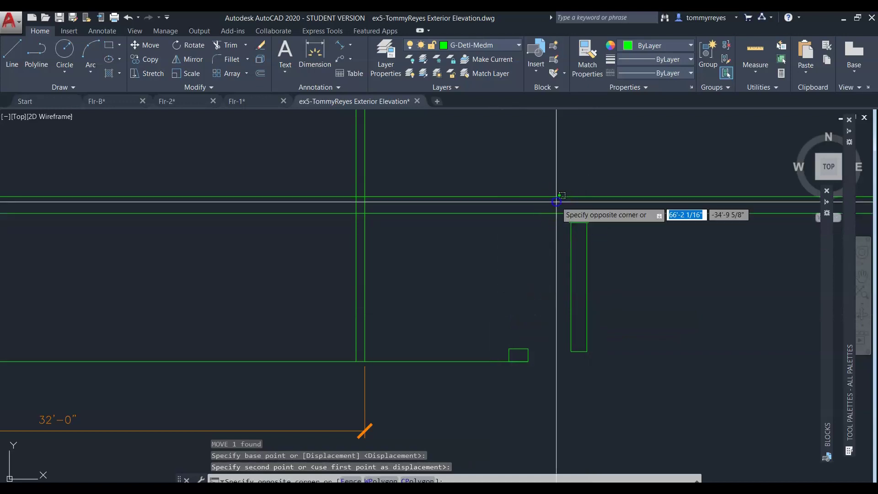
pyautogui.click(619, 359)
pyautogui.write('m')
pyautogui.press('Return')
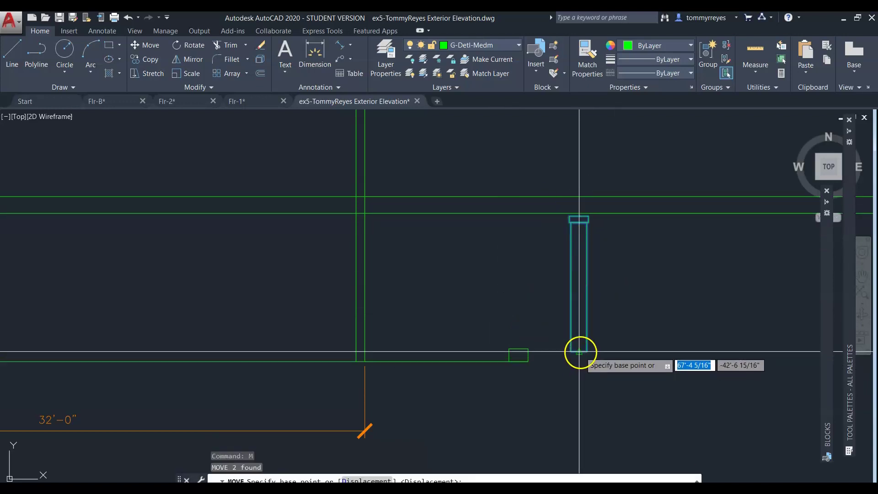
pyautogui.click(579, 352)
pyautogui.click(518, 361)
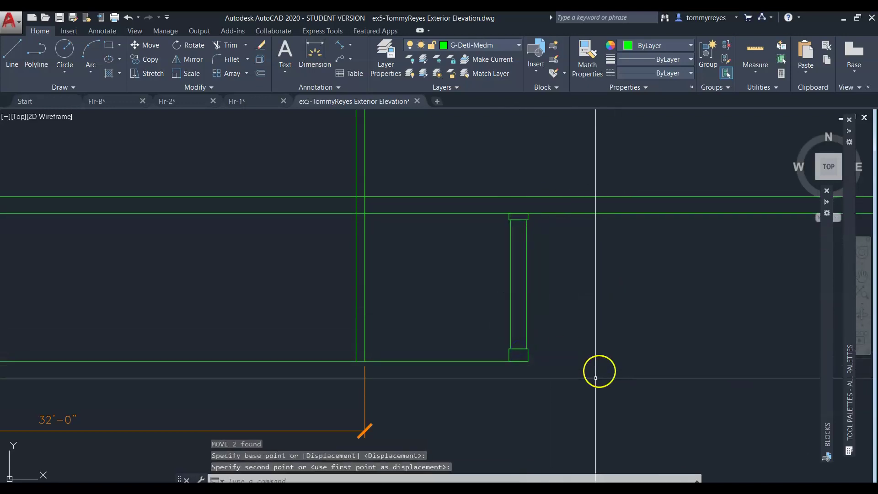
pyautogui.press('Escape')
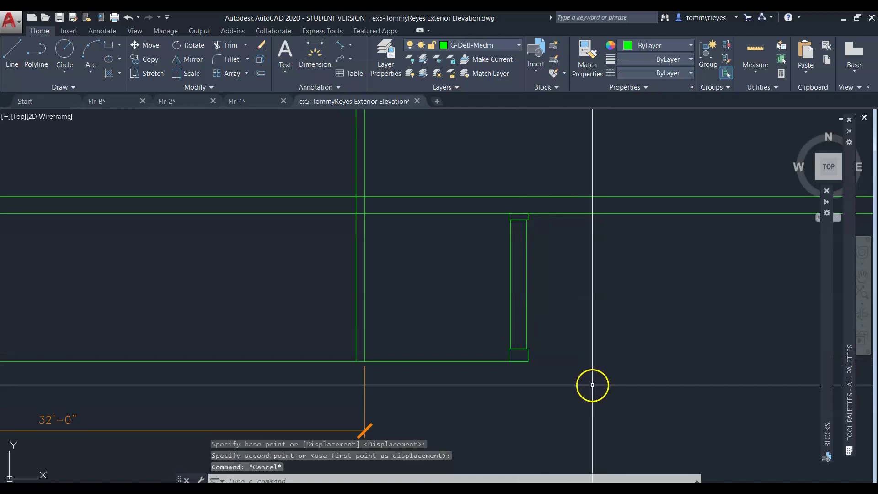
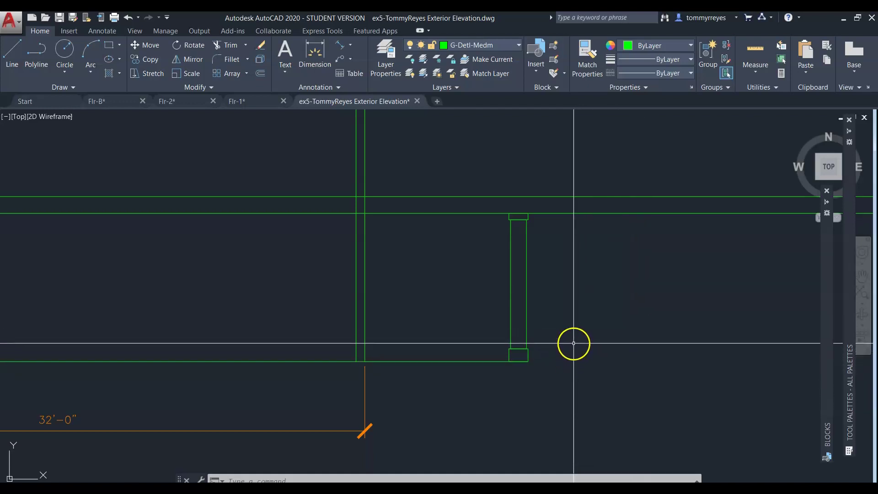
# Step: Draw a short vertical line downward from the upper outer corner of the column cap
pyautogui.scroll(-2, 508, 358)
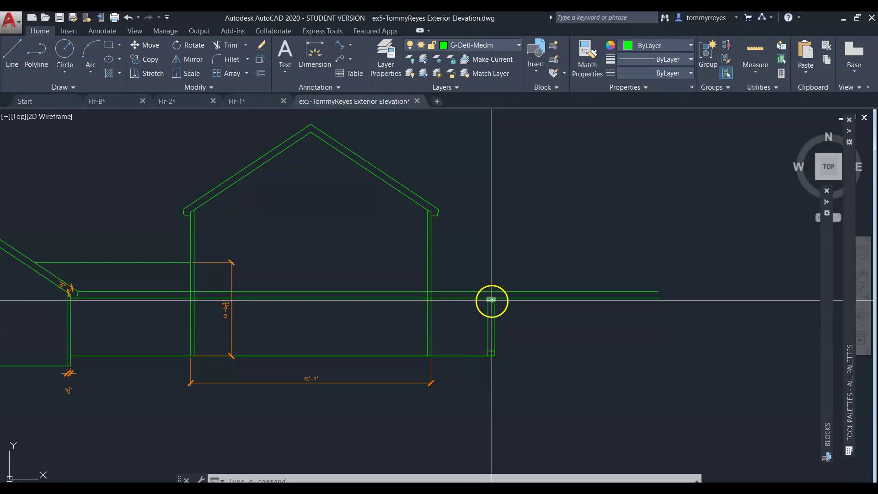
pyautogui.scroll(3, 492, 298)
pyautogui.scroll(2, 512, 310)
pyautogui.press('l')
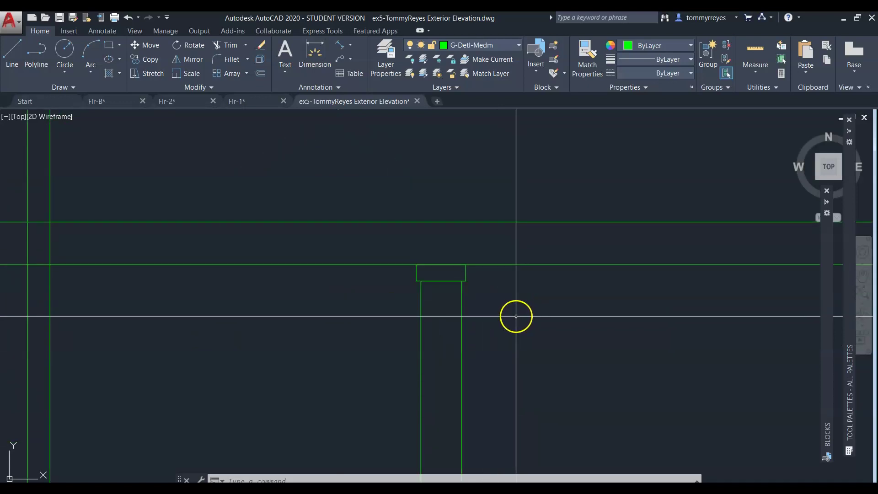
pyautogui.press('Return')
pyautogui.click(465, 264)
pyautogui.click(474, 312)
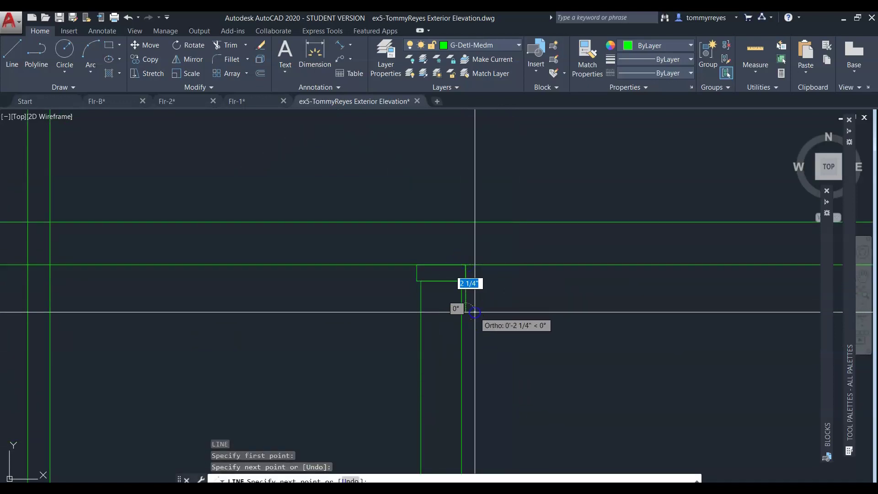
pyautogui.press('Escape')
# Step: Move the short vertical line 3.5" horizontally outward from the column cap
pyautogui.click(465, 300)
pyautogui.write('m')
pyautogui.press('Return')
pyautogui.click(484, 304)
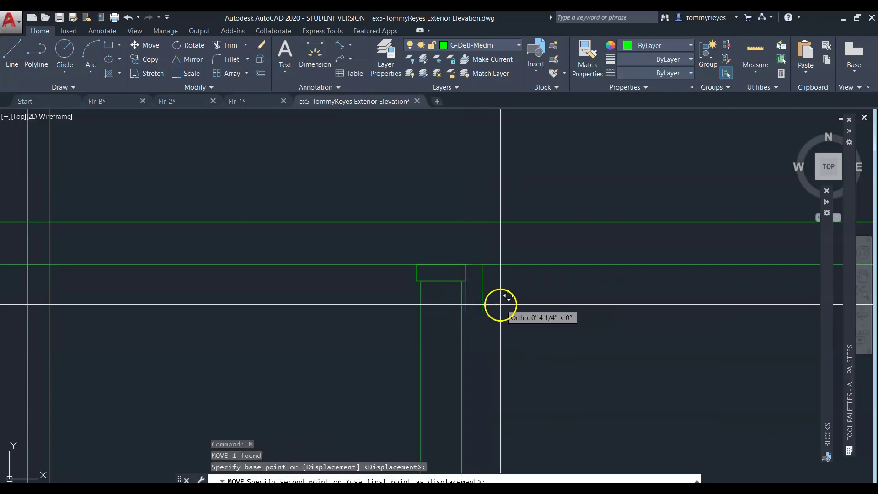
pyautogui.write('3')
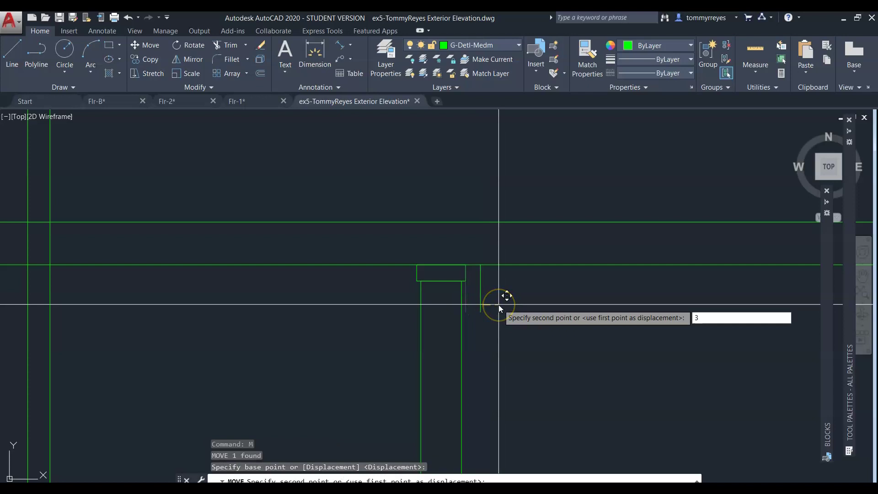
pyautogui.write('.5')
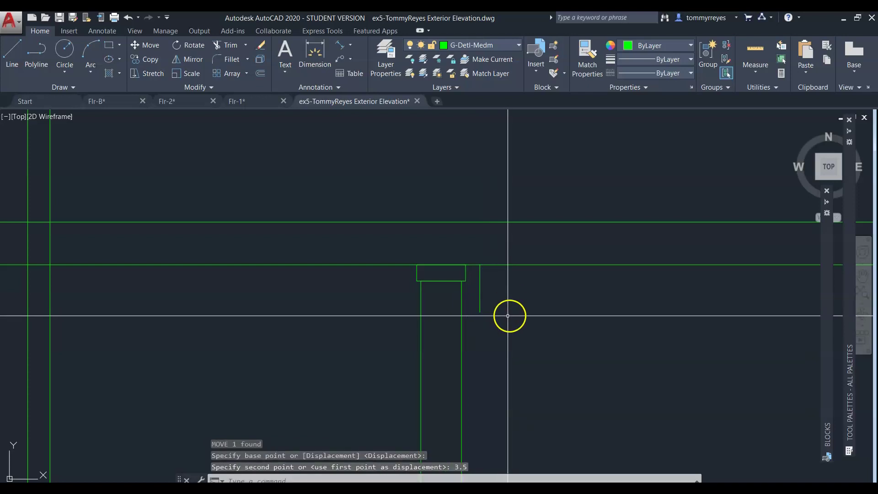
# Step: Stretch the upper end of the vertical line beside the cap above both eave lines, making it about 2'-7 3/8" long
pyautogui.click(485, 292)
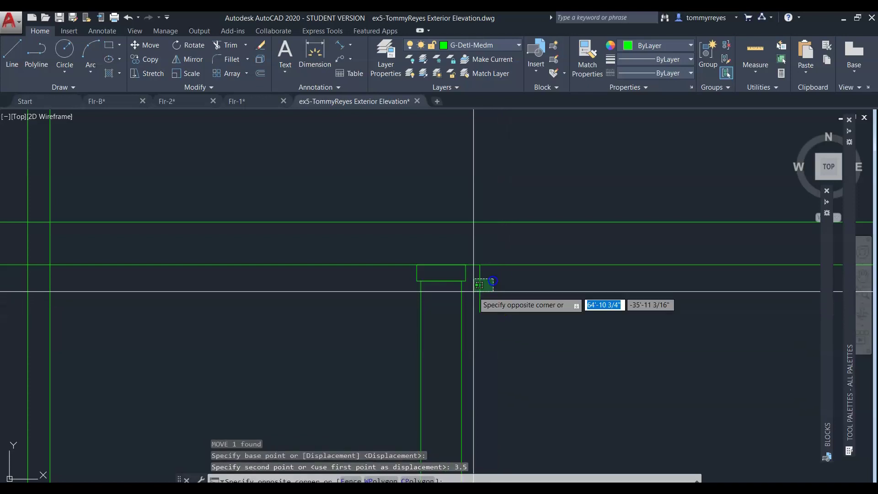
pyautogui.click(478, 274)
pyautogui.click(480, 264)
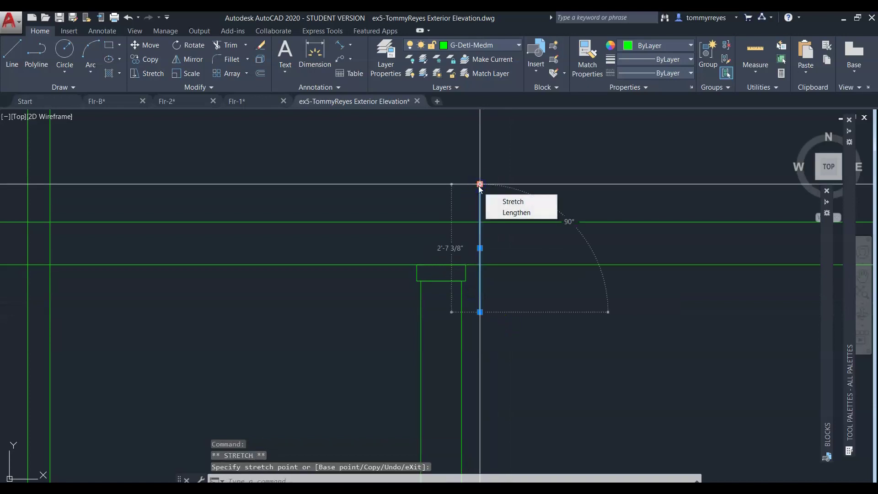
# Step: Trim both horizontal eave lines back to the vertical line beside the column cap, removing the parts beyond it
pyautogui.click(480, 184)
pyautogui.write('tr')
pyautogui.press('Return')
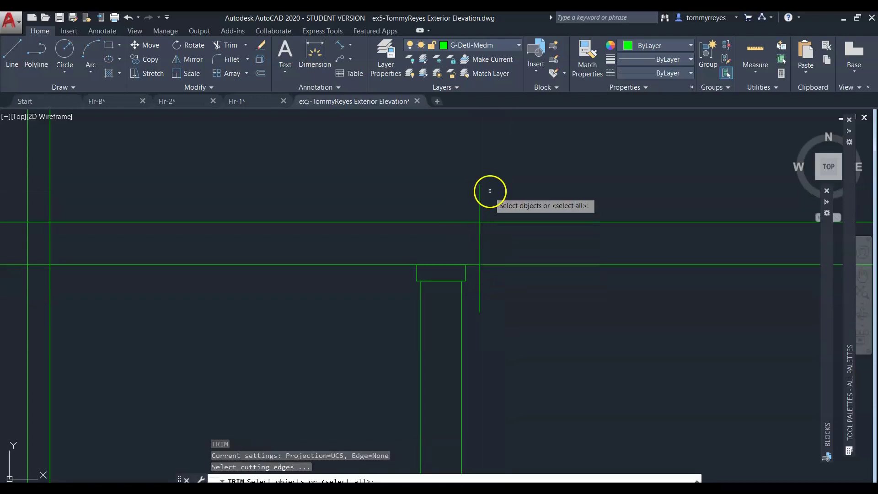
pyautogui.click(489, 191)
pyautogui.click(463, 208)
pyautogui.press('Return')
pyautogui.click(598, 192)
pyautogui.click(539, 327)
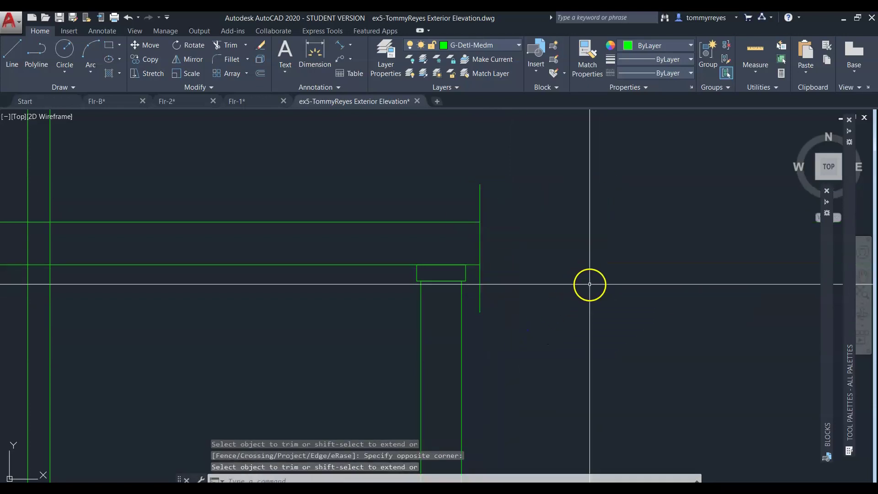
pyautogui.press('Escape')
# Step: Copy the stepped fascia profile from the taller section's outer eave to the outer end of the extension's lower eave line
pyautogui.scroll(-5, 589, 284)
pyautogui.scroll(5, 470, 142)
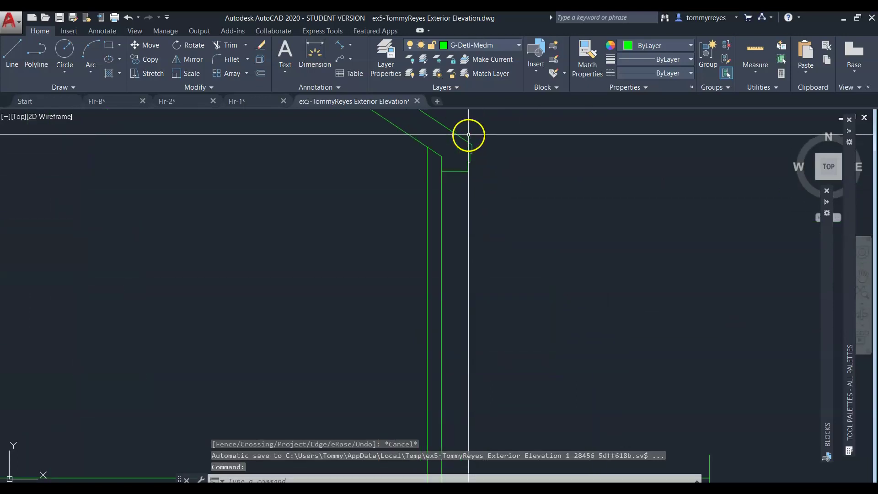
pyautogui.click(451, 133)
pyautogui.click(511, 267)
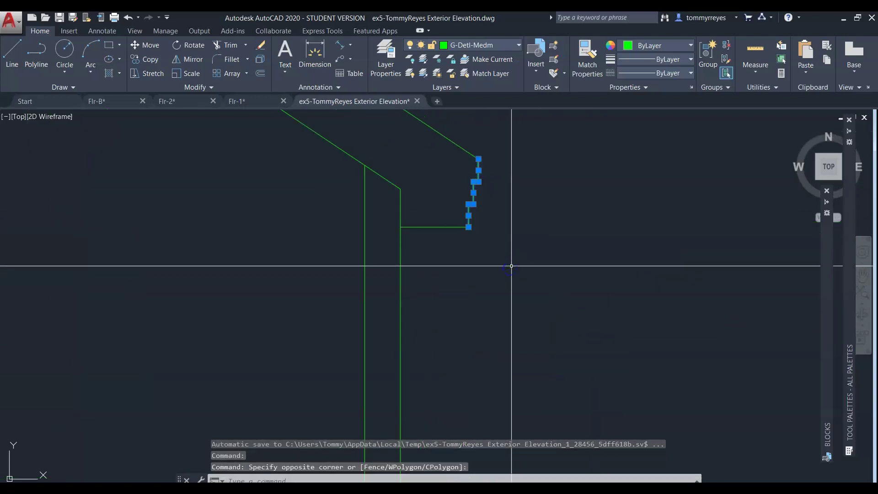
pyautogui.write('co')
pyautogui.press('Return')
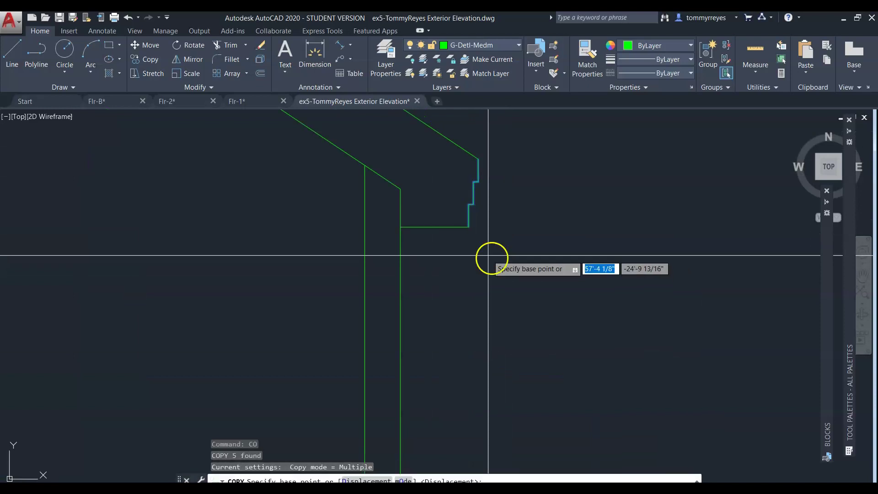
pyautogui.click(468, 226)
pyautogui.scroll(-5, 476, 221)
pyautogui.scroll(5, 577, 333)
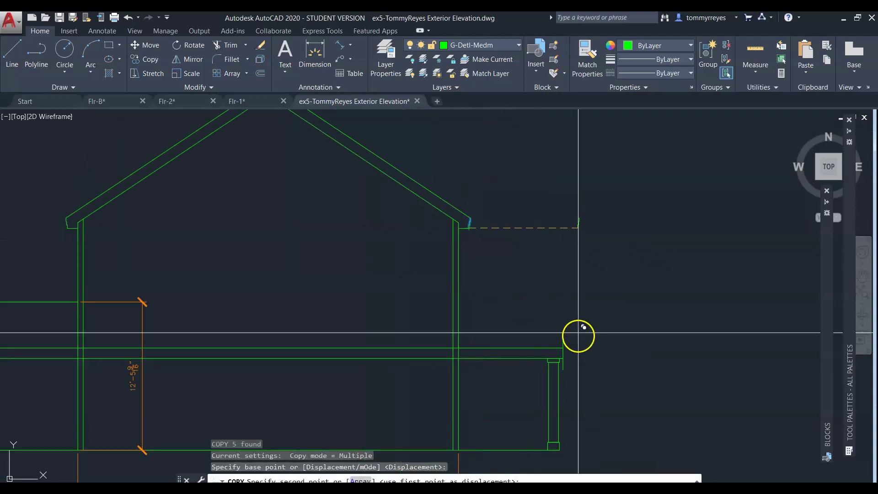
pyautogui.click(421, 406)
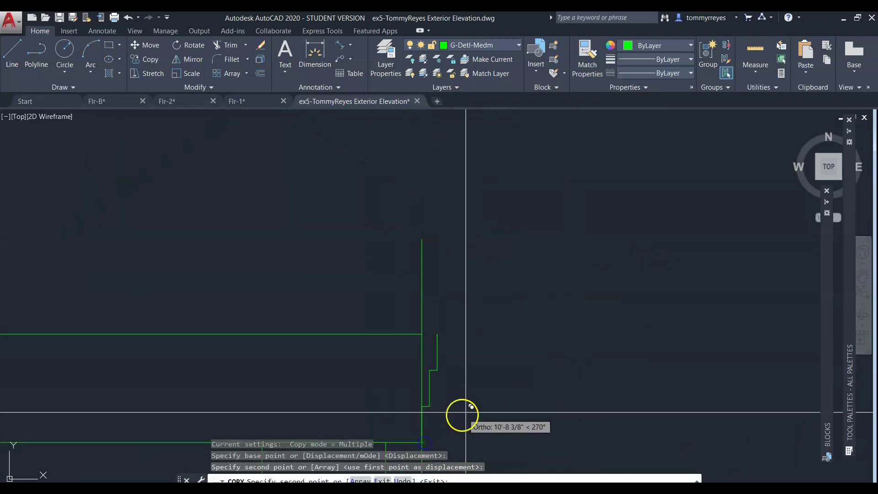
pyautogui.press('Escape')
# Step: Erase the vertical helper line and fillet the upper eave line to the copied fascia's top edge with zero radius
pyautogui.moveTo(425, 305); pyautogui.dragTo(408, 274)
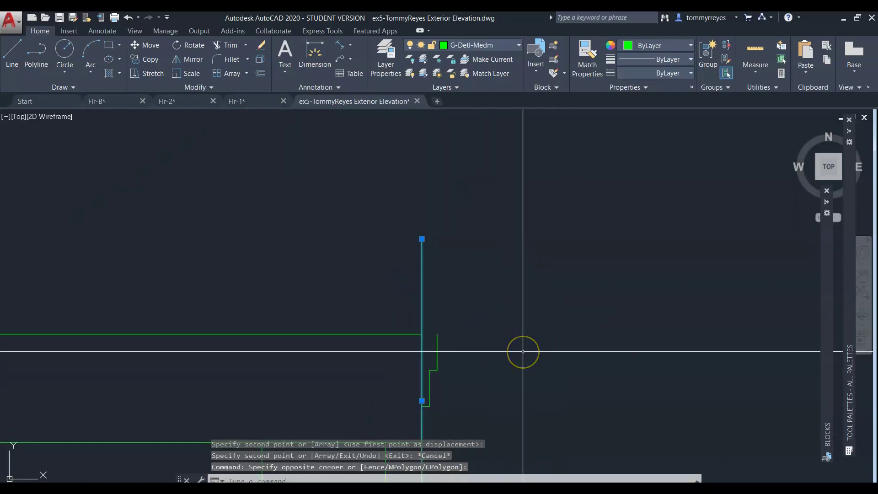
pyautogui.press('Delete')
pyautogui.write('f')
pyautogui.press('Return')
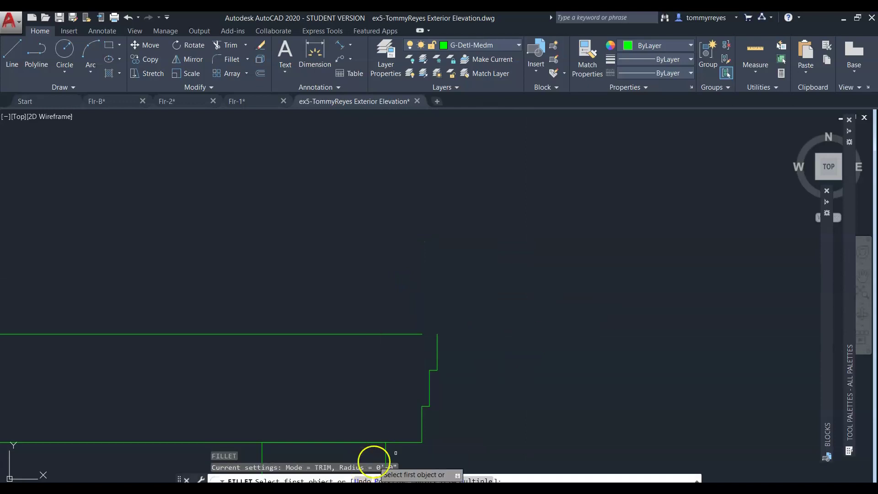
pyautogui.click(437, 350)
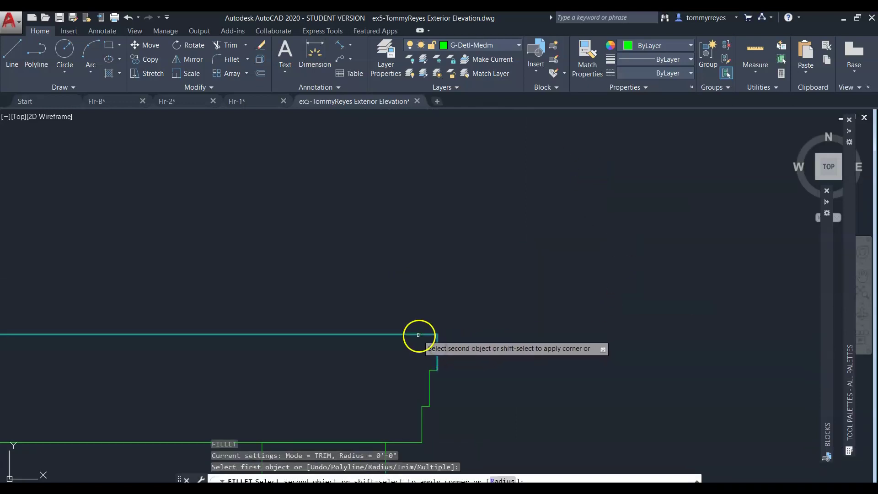
pyautogui.scroll(-2, 532, 392)
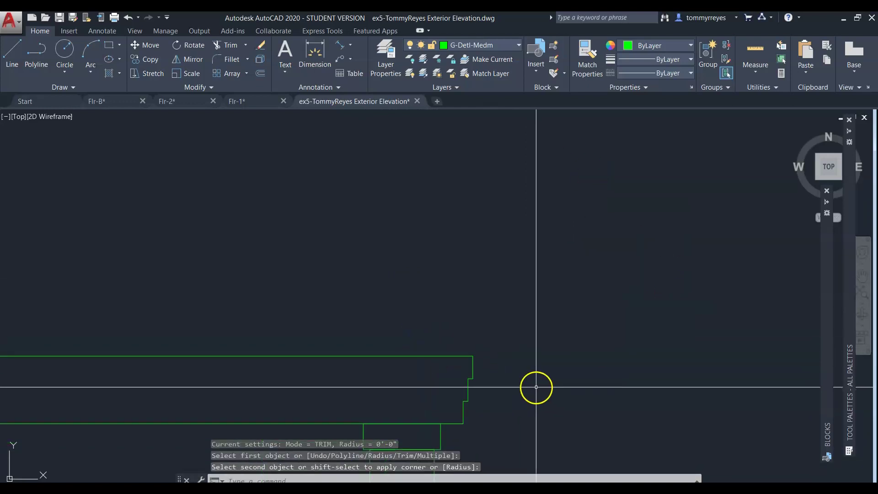
pyautogui.press('Escape')
pyautogui.write('l')
pyautogui.press('Return')
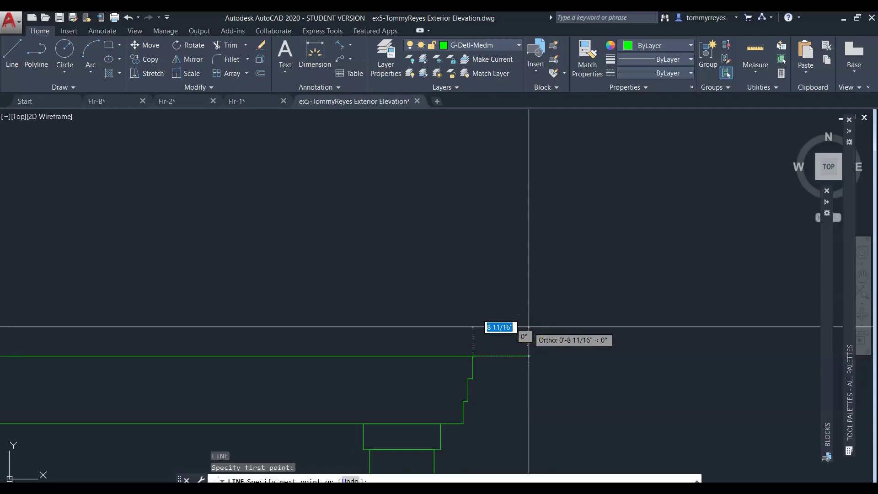
pyautogui.scroll(-5, 245, 235)
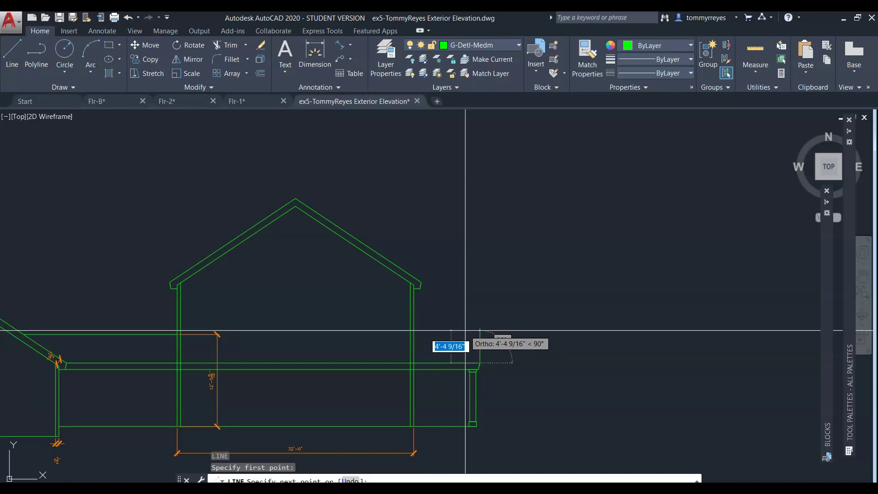
pyautogui.press('Escape')
pyautogui.press('Escape')
# Step: Draw a roof-slope symbol above the extension's outer eave: a horizontal line with a shorter vertical line down from its outer end
pyautogui.press('space')
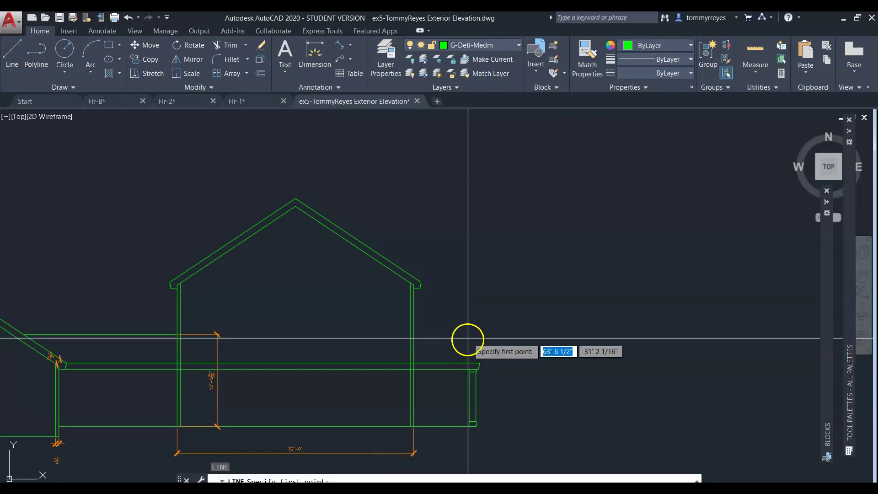
pyautogui.scroll(3, 465, 337)
pyautogui.click(439, 332)
pyautogui.click(472, 333)
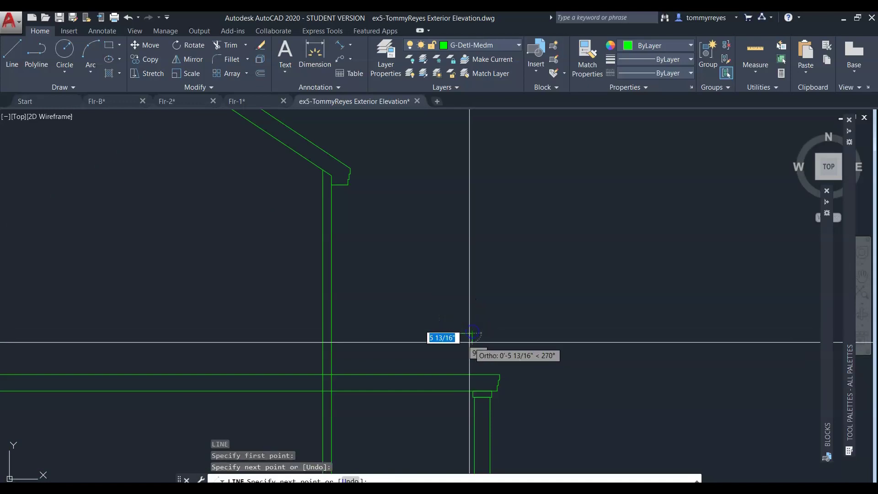
pyautogui.click(472, 350)
pyautogui.press('space')
# Step: Add the multiline text "12" above the slope symbol's horizontal line
pyautogui.write('mt')
pyautogui.press('space')
pyautogui.click(451, 310)
pyautogui.click(467, 330)
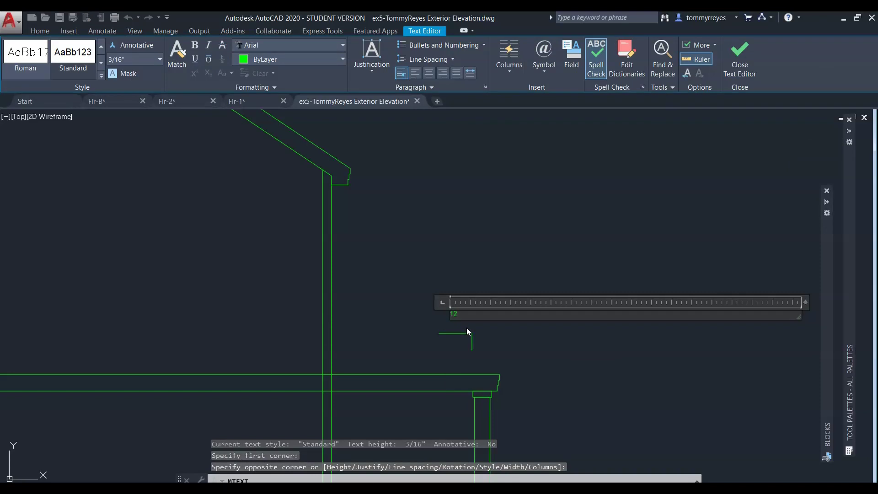
pyautogui.press('Escape')
# Step: Set the height of the "12" text to 1/2"
pyautogui.click(452, 314)
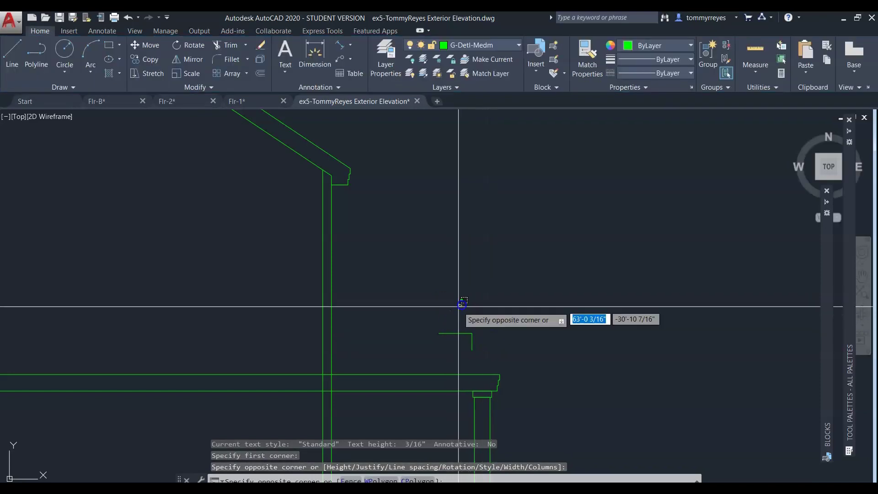
pyautogui.click(460, 304)
pyautogui.scroll(3, 453, 312)
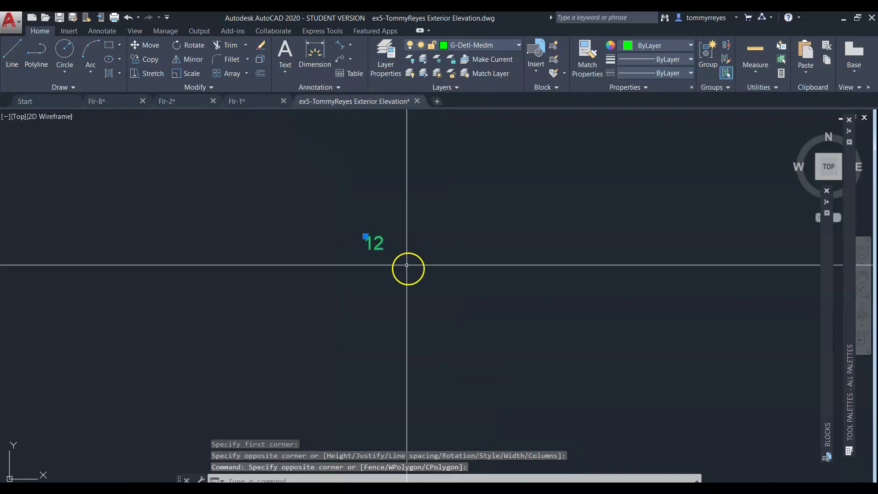
pyautogui.doubleClick(380, 243)
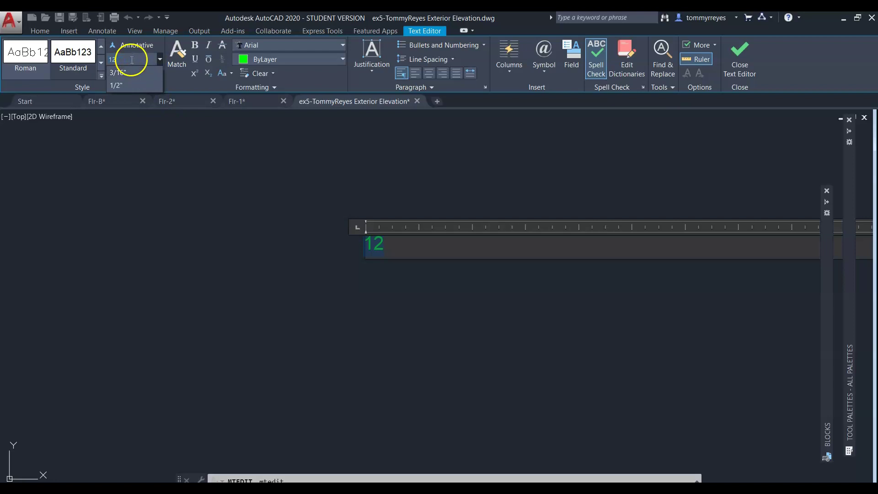
pyautogui.press('Return')
pyautogui.click(421, 304)
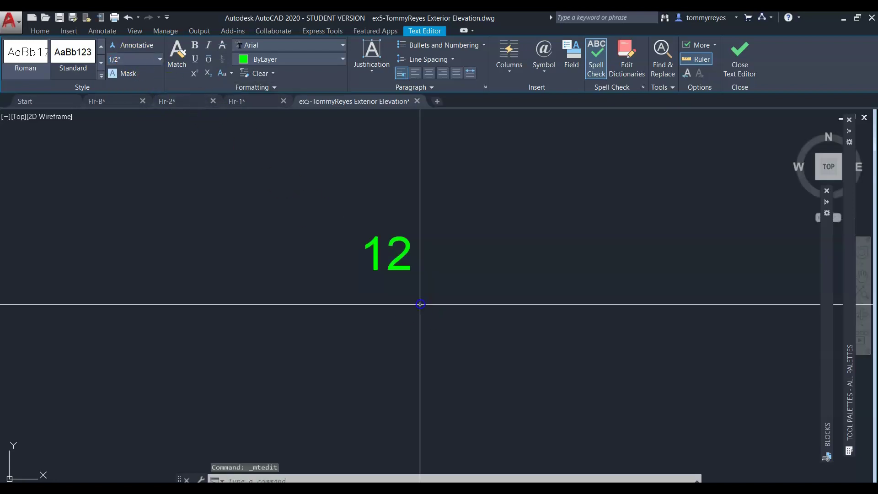
pyautogui.scroll(-5, 421, 297)
pyautogui.click(446, 274)
pyautogui.click(462, 293)
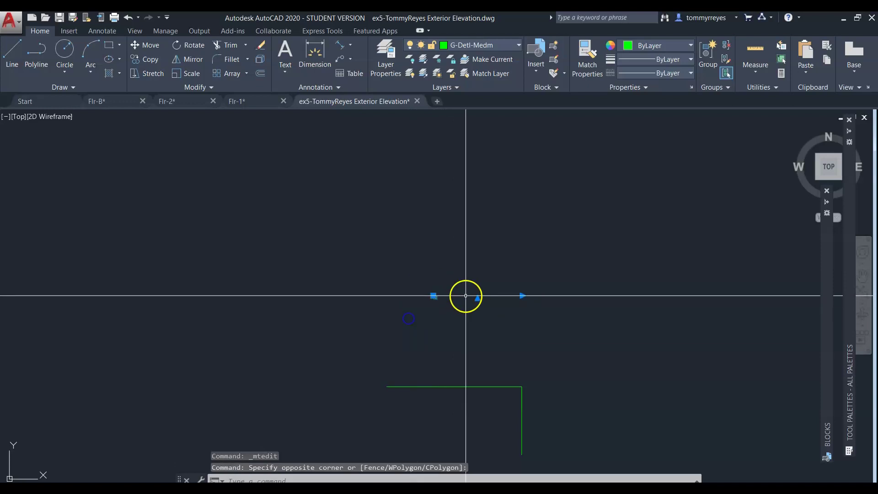
pyautogui.write('sc')
pyautogui.press('Return')
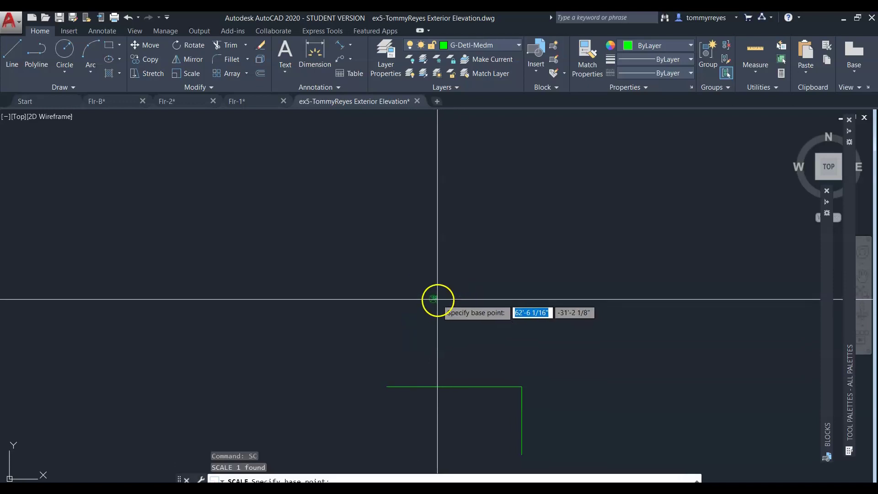
pyautogui.click(433, 297)
pyautogui.press('Escape')
pyautogui.press('Escape')
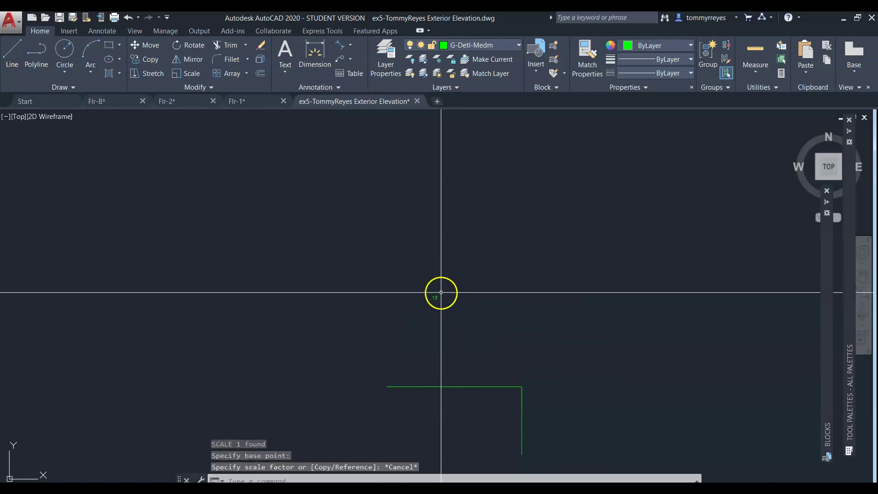
# Step: Scale up the "12" text from its lower corner until it is legible next to the slope symbol
pyautogui.click(425, 297)
pyautogui.write('sc')
pyautogui.press('Return')
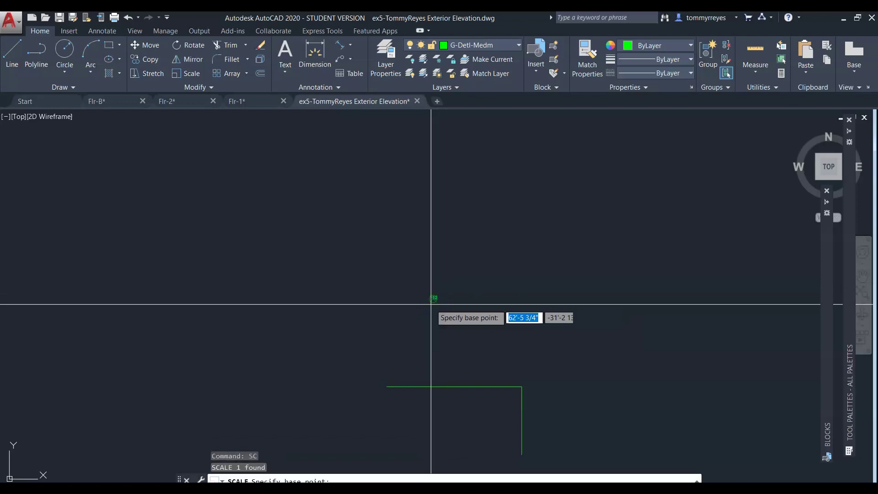
pyautogui.click(433, 299)
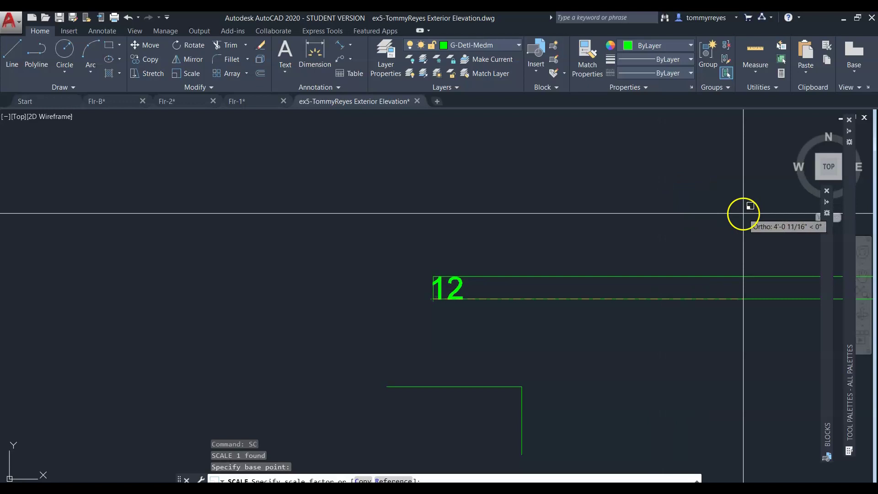
pyautogui.click(607, 235)
# Step: Move the "12" text down so it sits just above the slope symbol's horizontal line
pyautogui.scroll(-3, 545, 230)
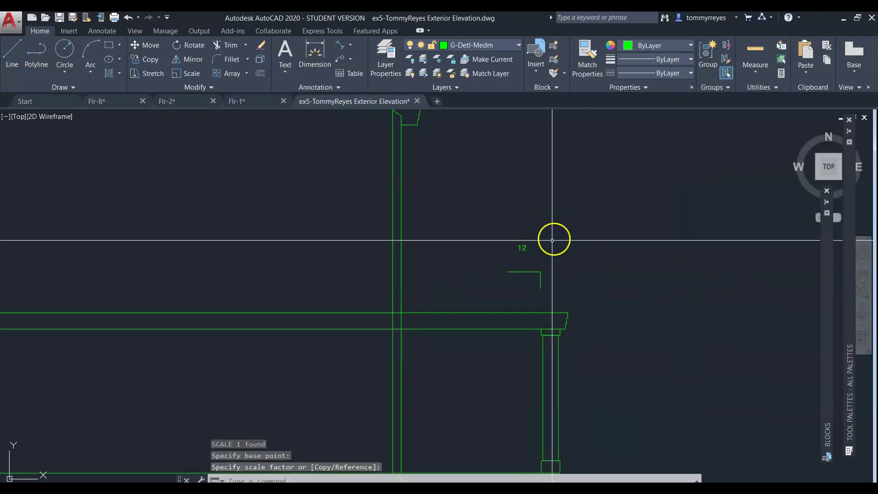
pyautogui.click(521, 251)
pyautogui.click(482, 231)
pyautogui.write('M')
pyautogui.press('Return')
pyautogui.click(569, 237)
pyautogui.click(574, 265)
pyautogui.press('Escape')
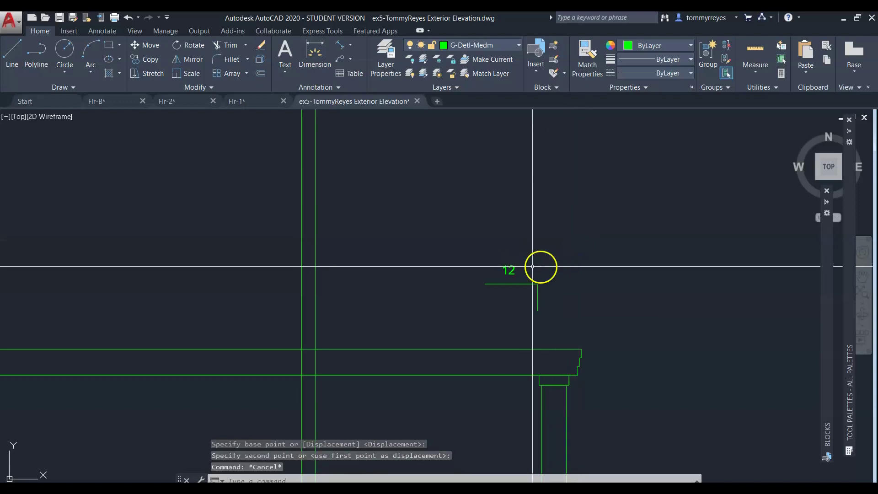
pyautogui.click(514, 271)
pyautogui.write('c')
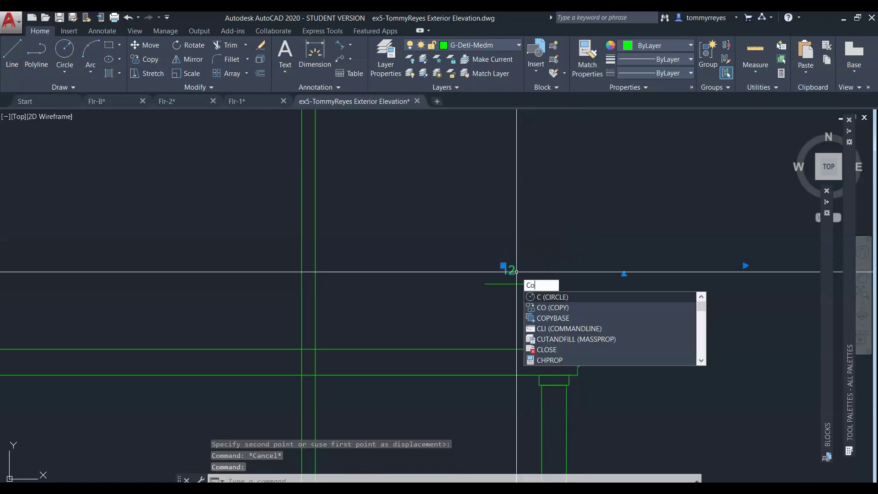
pyautogui.write('o')
pyautogui.press('Return')
pyautogui.click(506, 270)
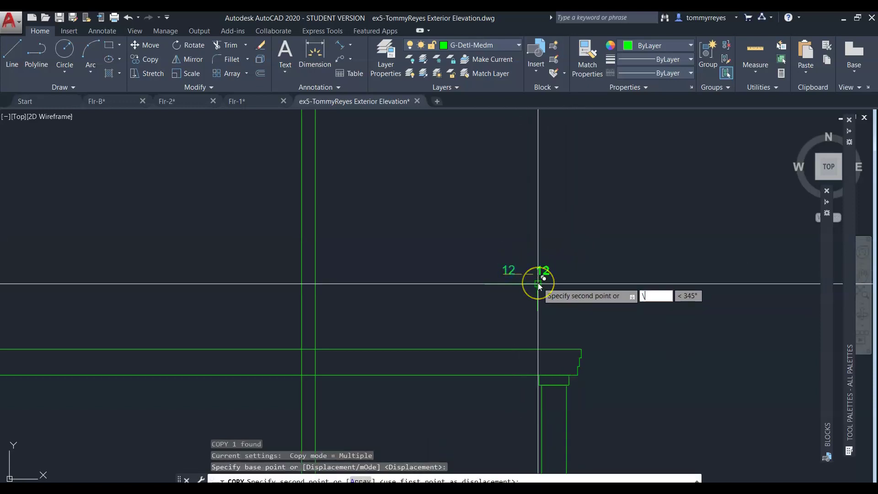
pyautogui.click(537, 283)
pyautogui.press('Escape')
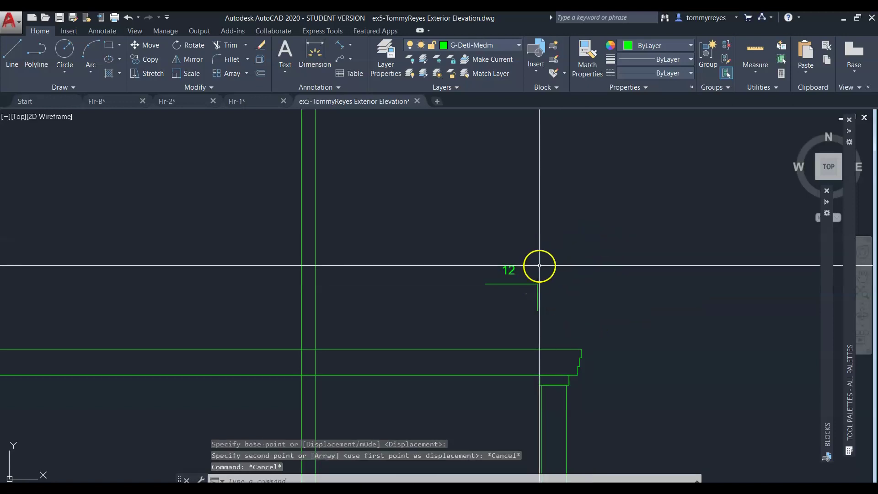
# Step: Copy the "12" text to just beside the slope symbol's vertical line and change the copy to read "4"
pyautogui.write('co')
pyautogui.press('Return')
pyautogui.click(512, 270)
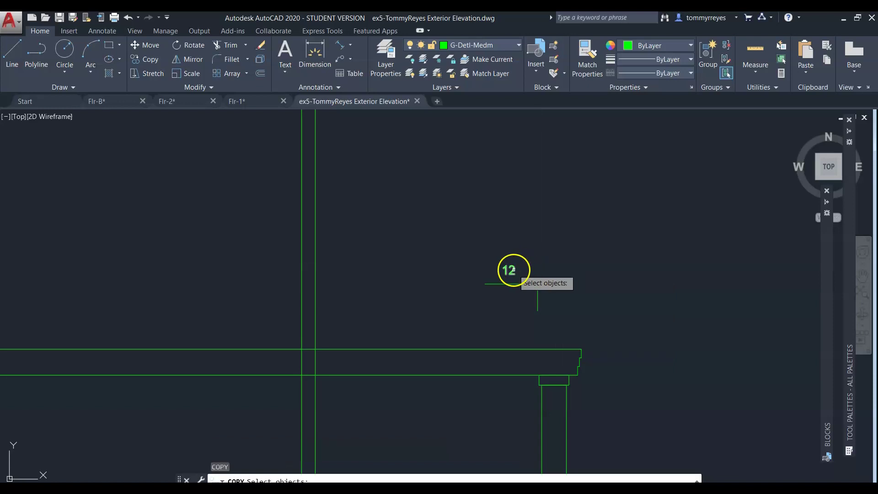
pyautogui.press('Return')
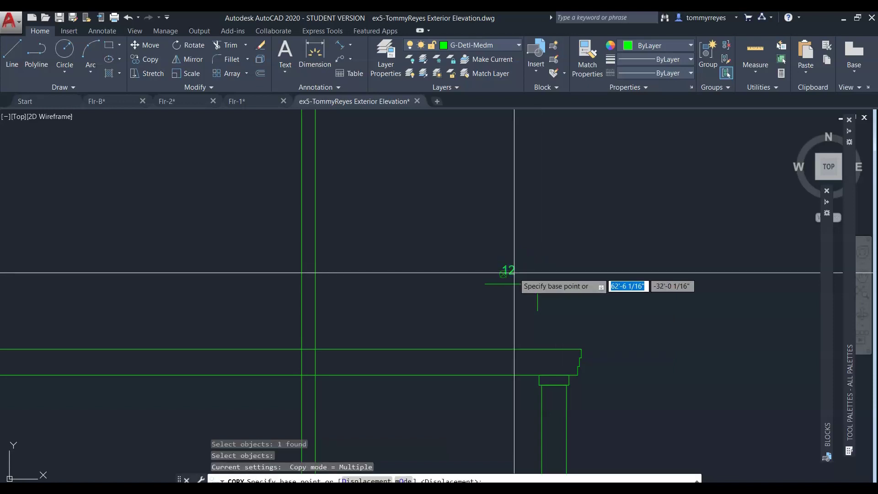
pyautogui.click(514, 272)
pyautogui.click(538, 284)
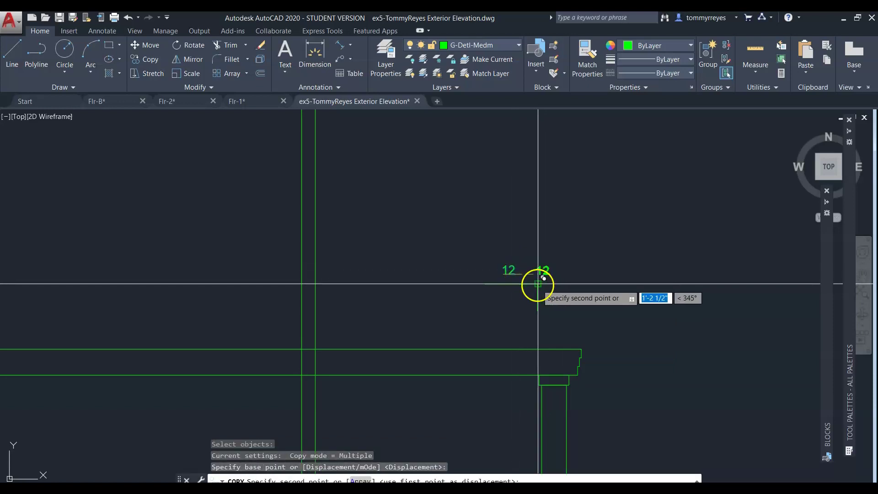
pyautogui.press('F8')
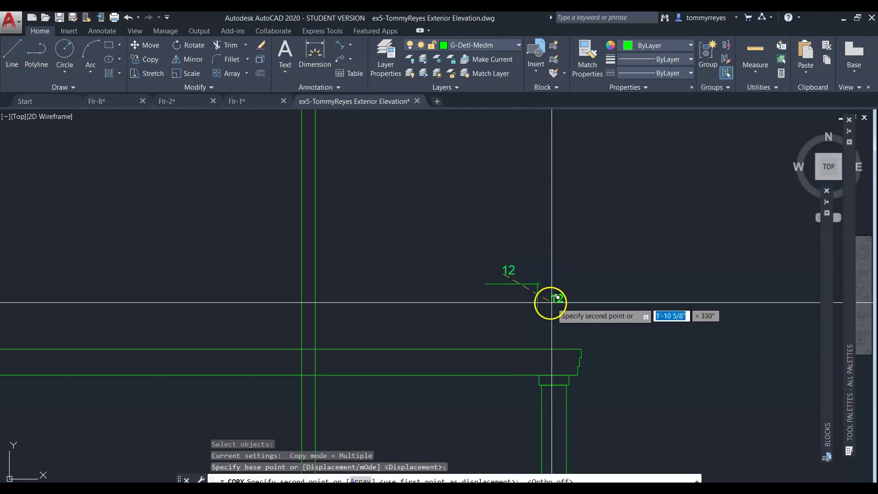
pyautogui.scroll(3, 546, 297)
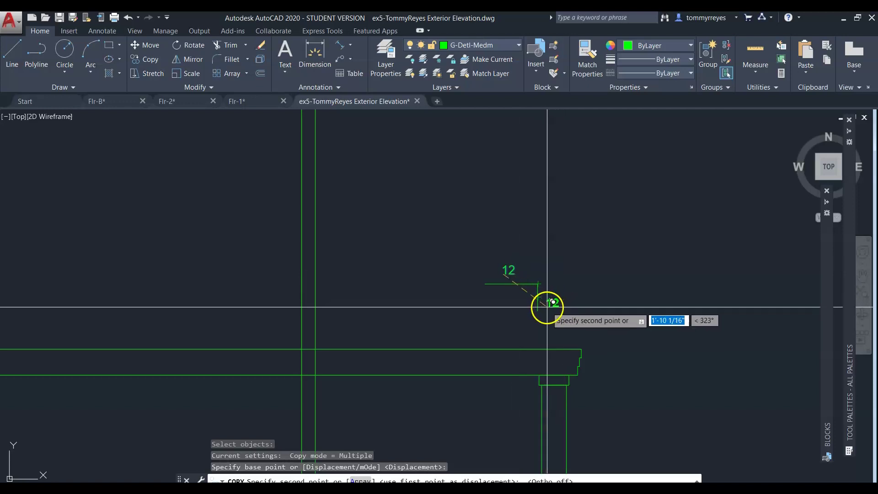
pyautogui.click(546, 296)
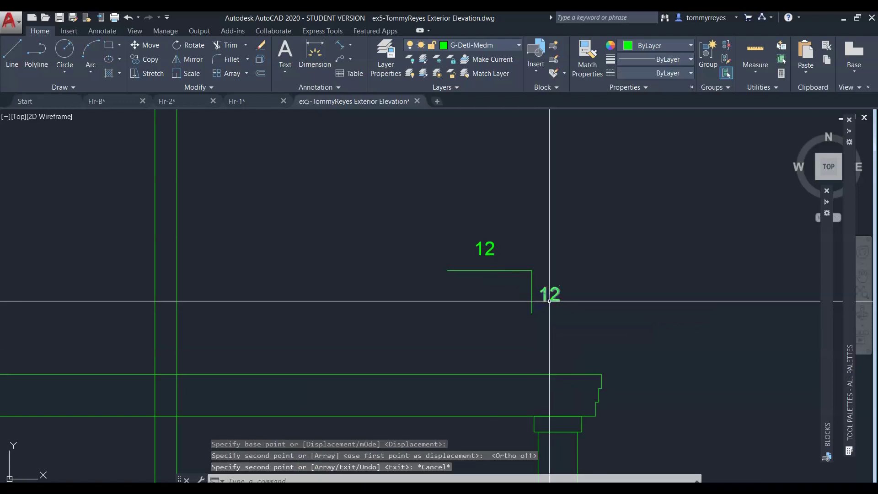
pyautogui.press('Escape')
pyautogui.doubleClick(554, 295)
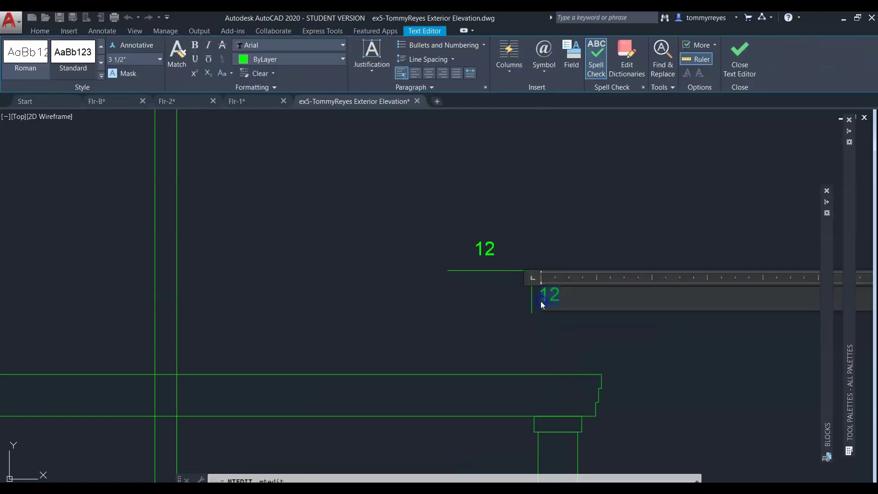
pyautogui.click(636, 193)
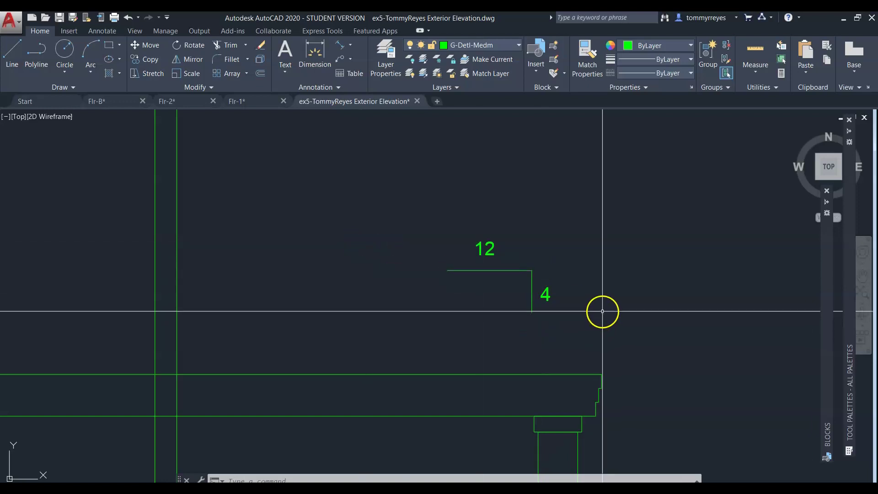
pyautogui.press('l')
pyautogui.press('Return')
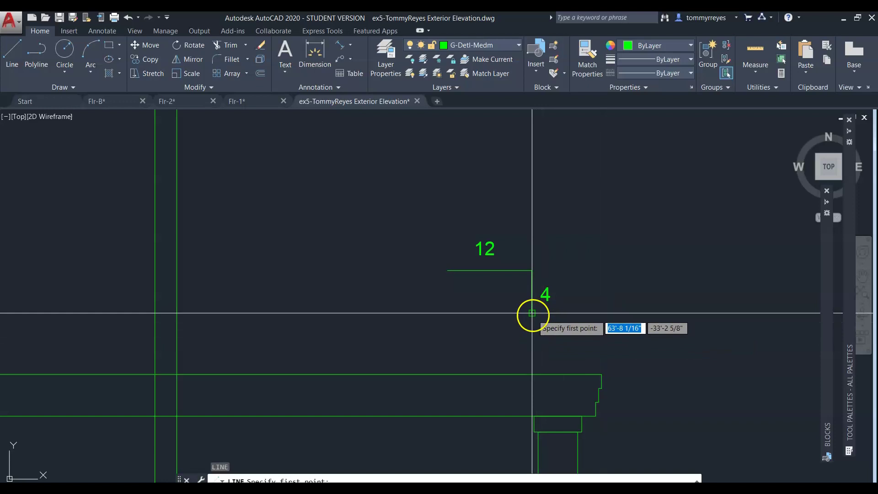
pyautogui.click(532, 313)
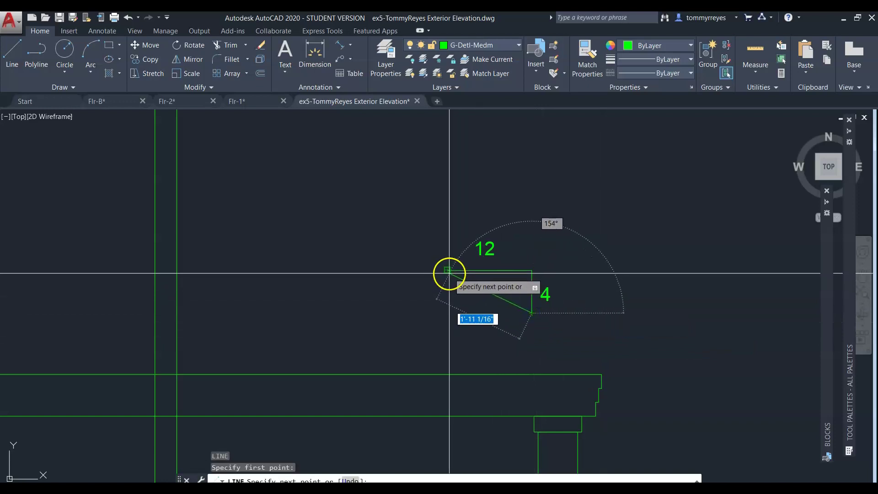
pyautogui.press('Escape')
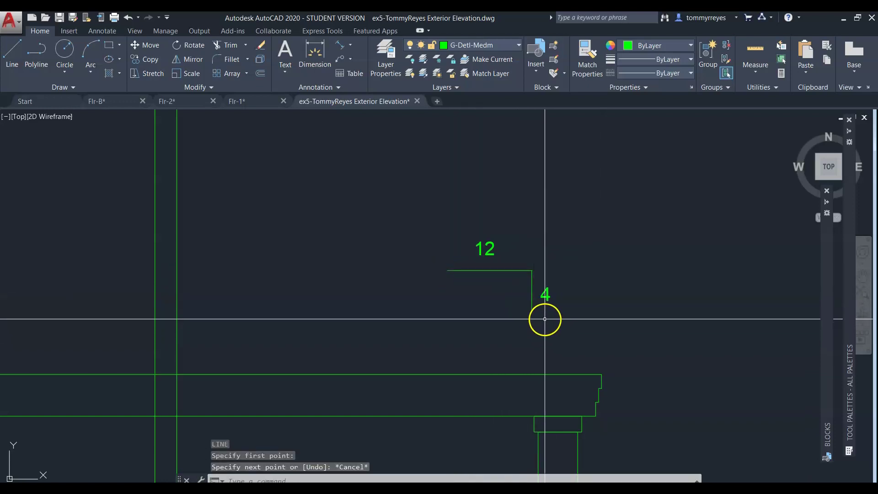
# Step: Try a 4" line upward from the outer upper corner of the extension's eave, and erase it
pyautogui.press('l')
pyautogui.press('Return')
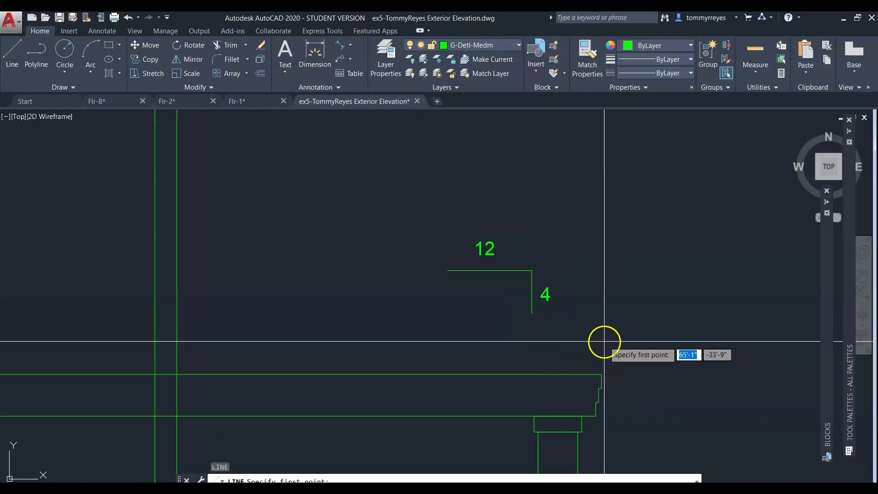
pyautogui.click(601, 374)
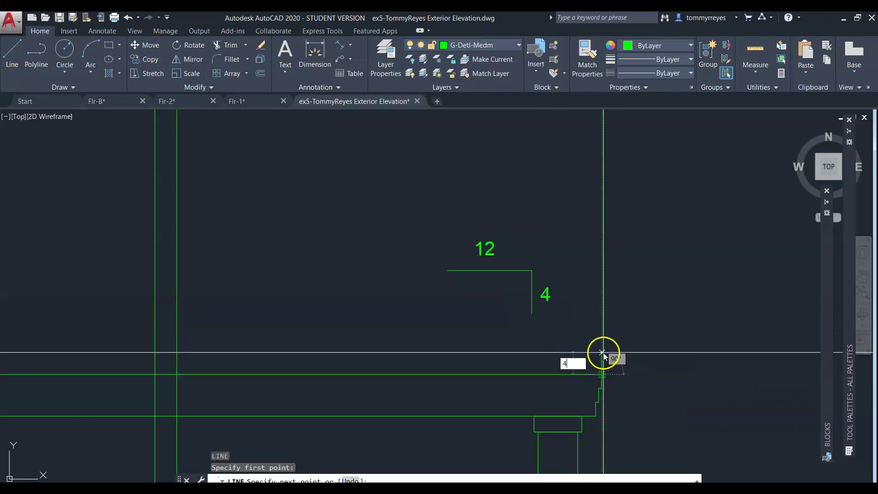
pyautogui.press('Return')
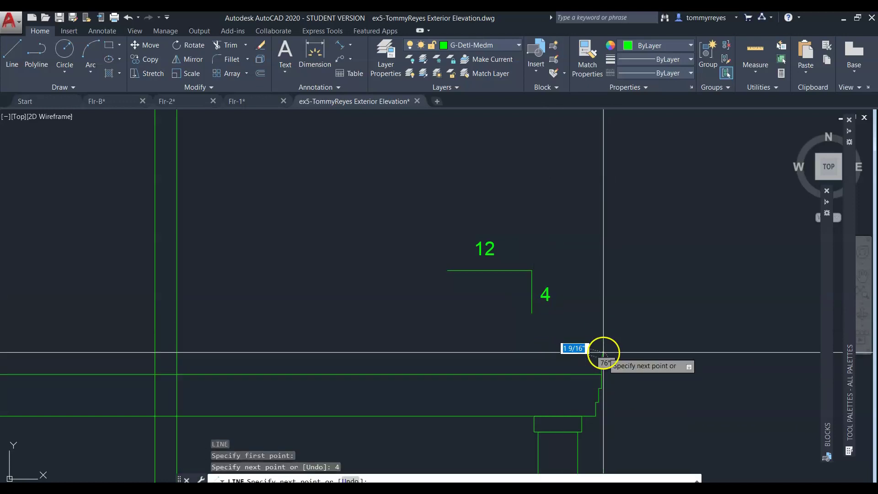
pyautogui.click(523, 357)
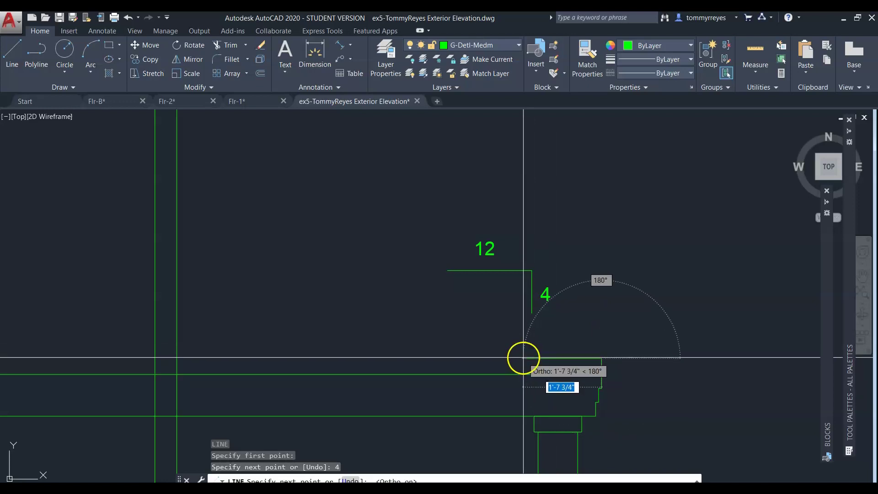
pyautogui.press('Escape')
pyautogui.click(591, 362)
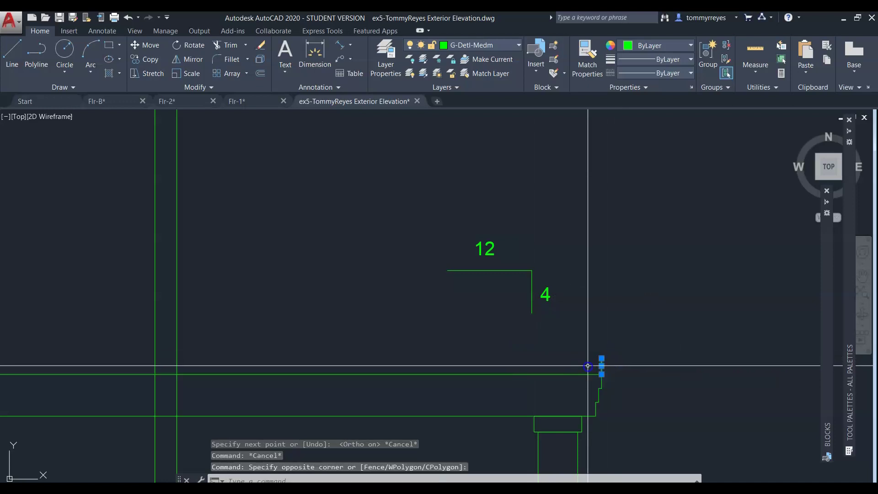
pyautogui.press('Delete')
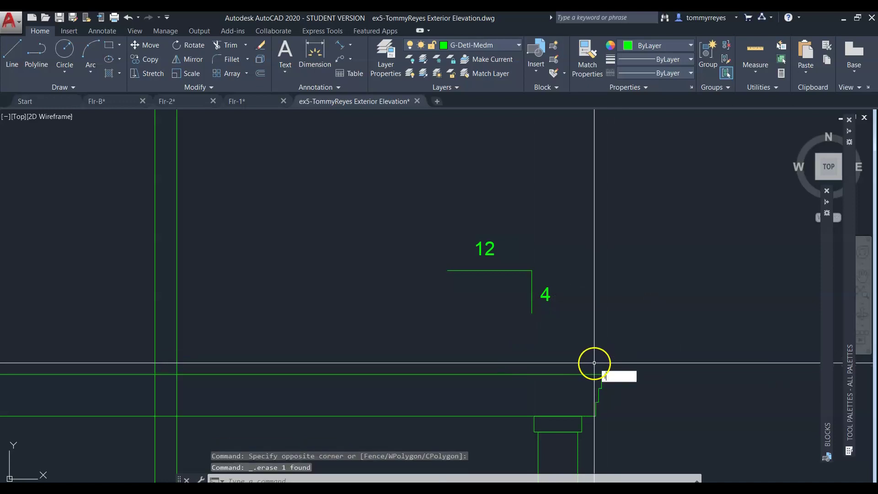
# Step: Draw a slope triangle from the extension eave's outer upper corner: 4" up, 12" horizontally toward the house, and back to the corner
pyautogui.write('l')
pyautogui.press('Return')
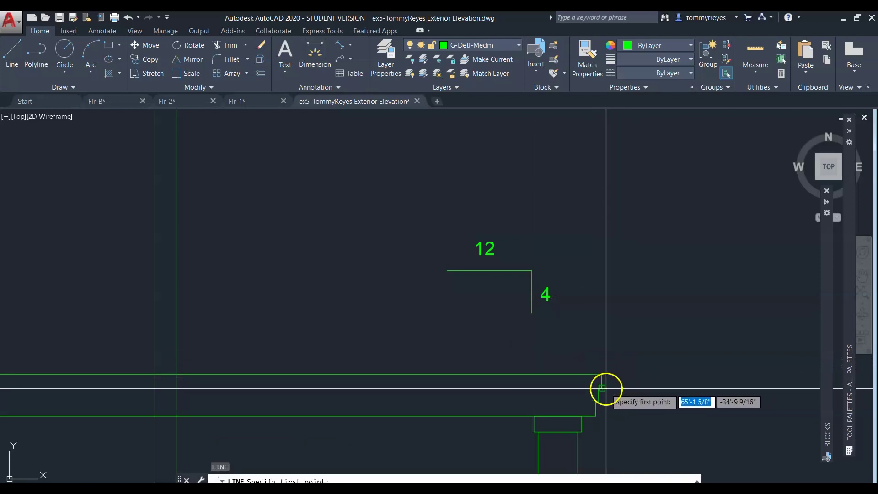
pyautogui.click(601, 374)
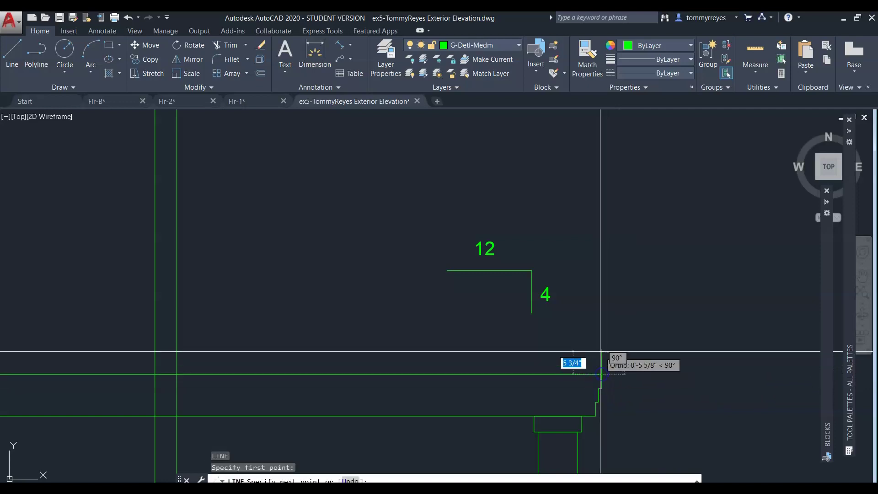
pyautogui.write('4')
pyautogui.press('Return')
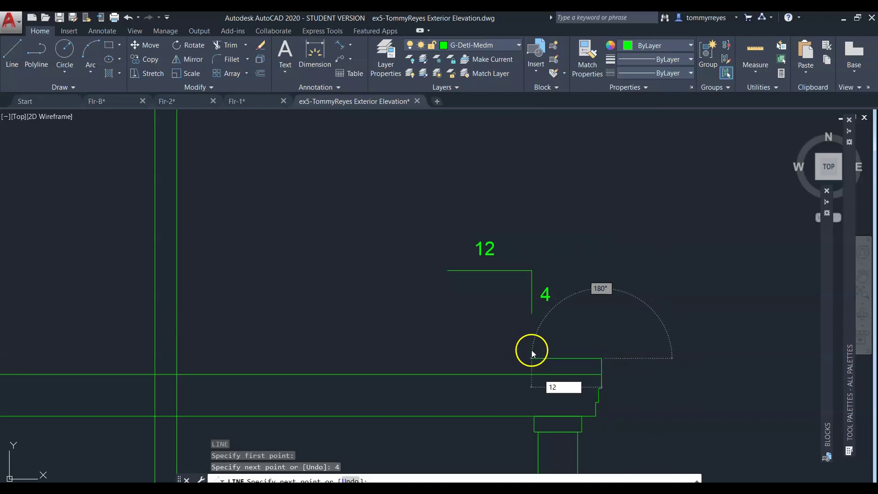
pyautogui.write('12')
pyautogui.press('Return')
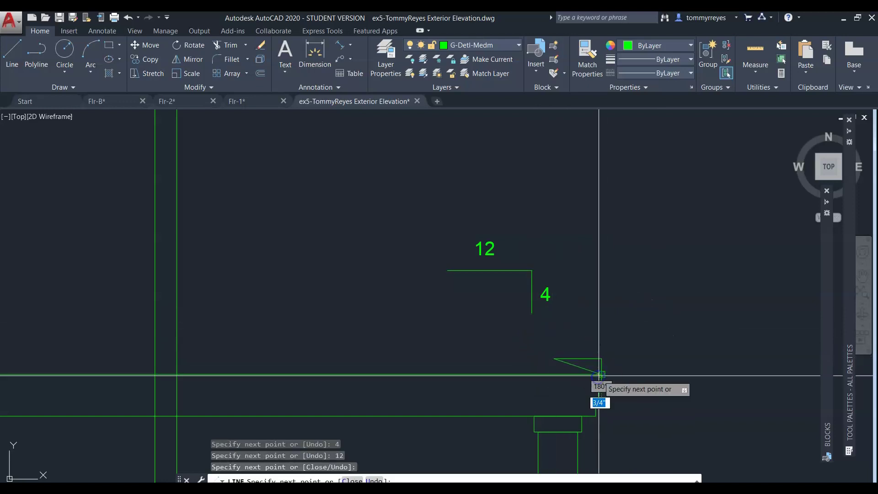
pyautogui.press('Escape')
pyautogui.click(588, 369)
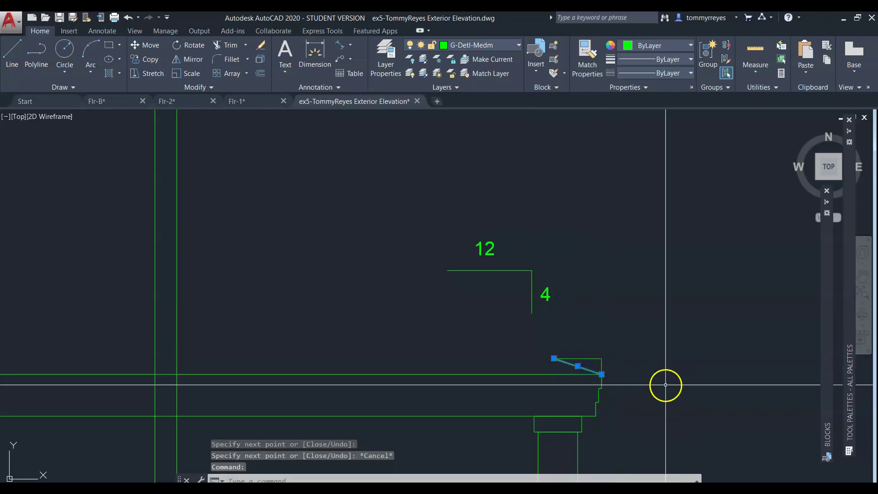
pyautogui.scroll(4, 615, 359)
pyautogui.scroll(-2, 616, 358)
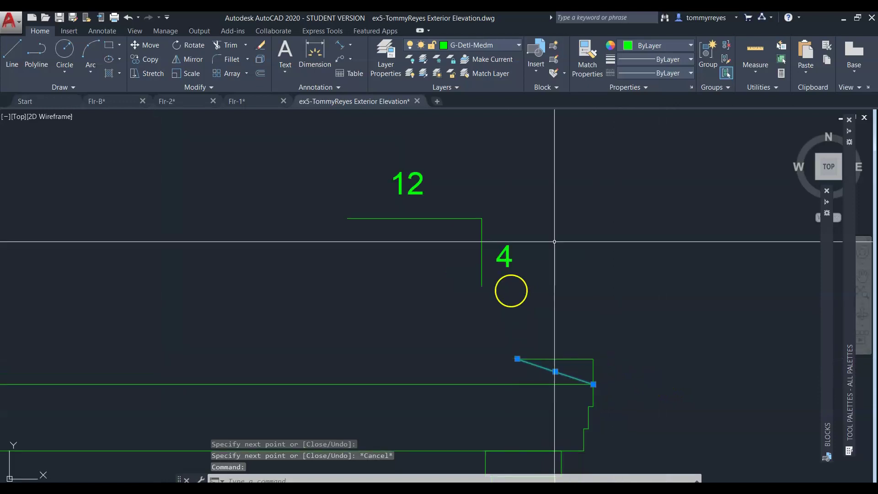
pyautogui.scroll(-4, 524, 270)
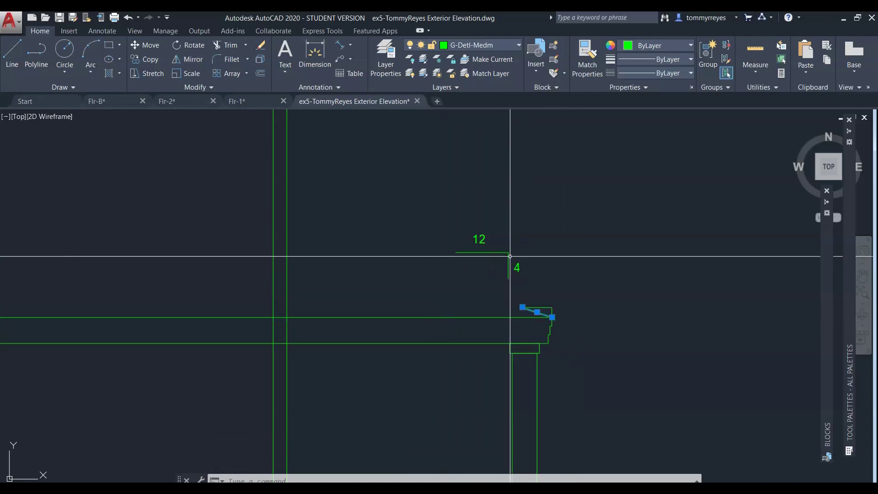
pyautogui.click(528, 279)
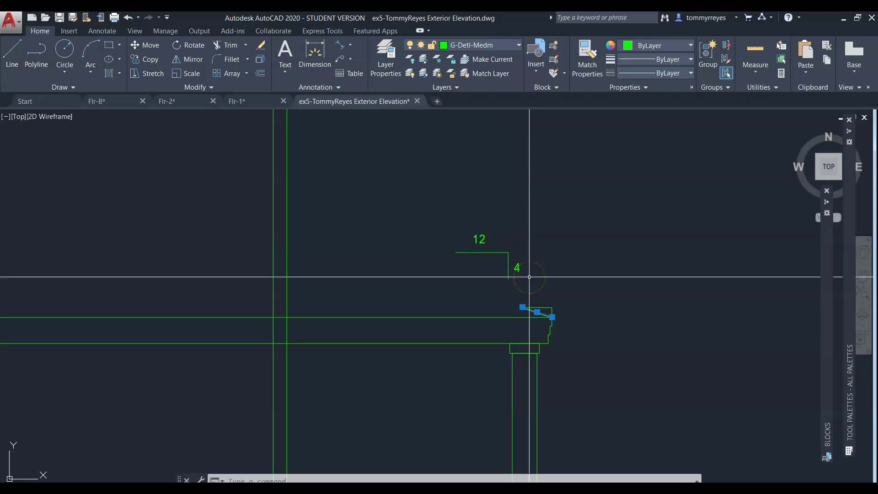
pyautogui.press('Escape')
pyautogui.press('Escape')
pyautogui.press('Escape')
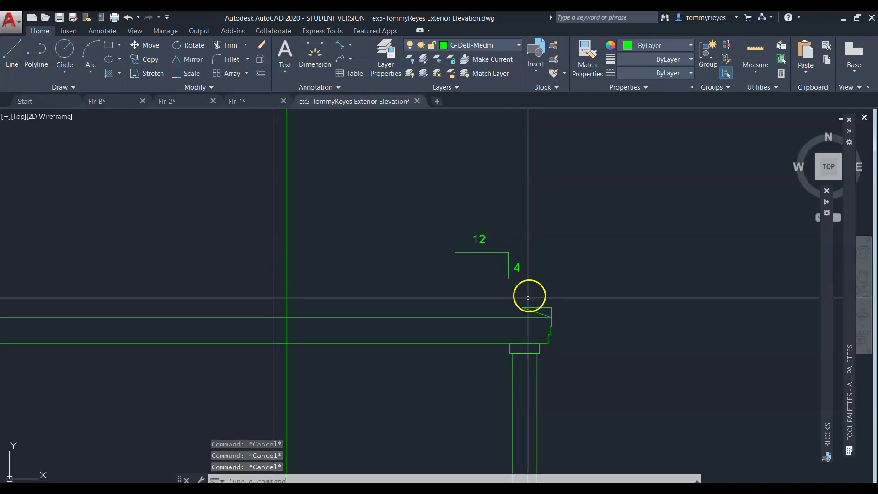
# Step: Extend the triangle's sloped line up to the outer wall line of the taller gabled section
pyautogui.write('ex')
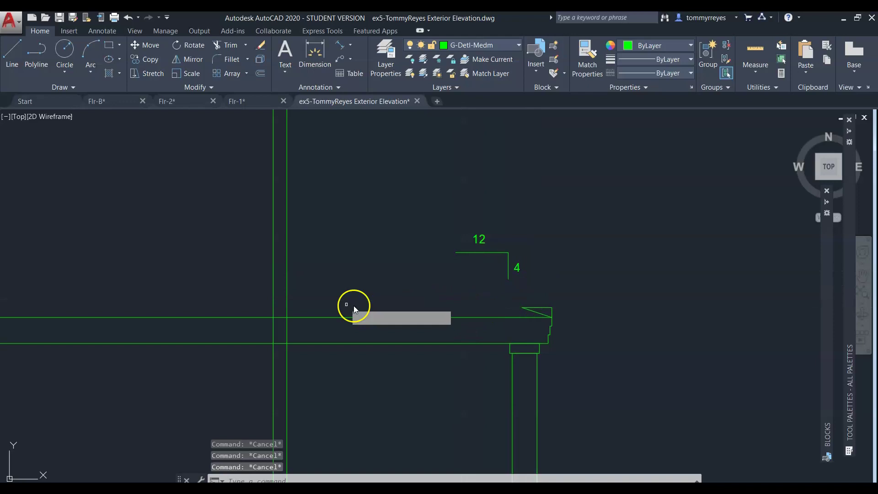
pyautogui.press('Return')
pyautogui.click(325, 199)
pyautogui.click(286, 258)
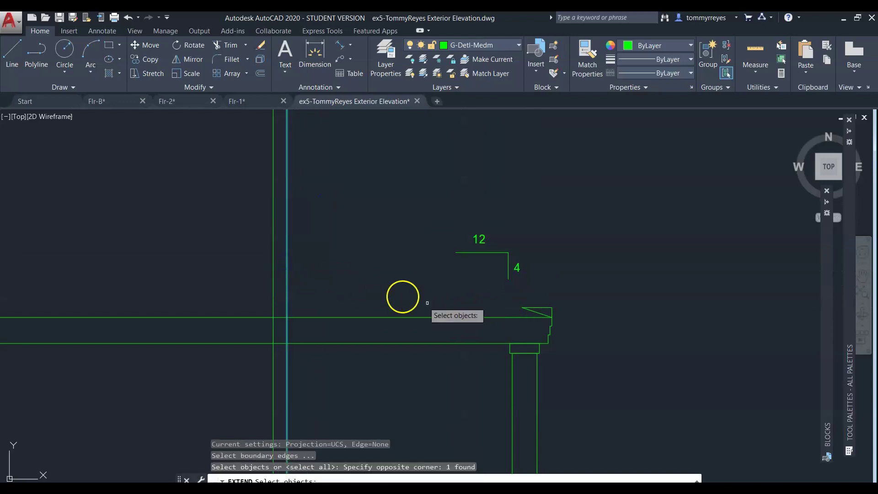
pyautogui.press('Return')
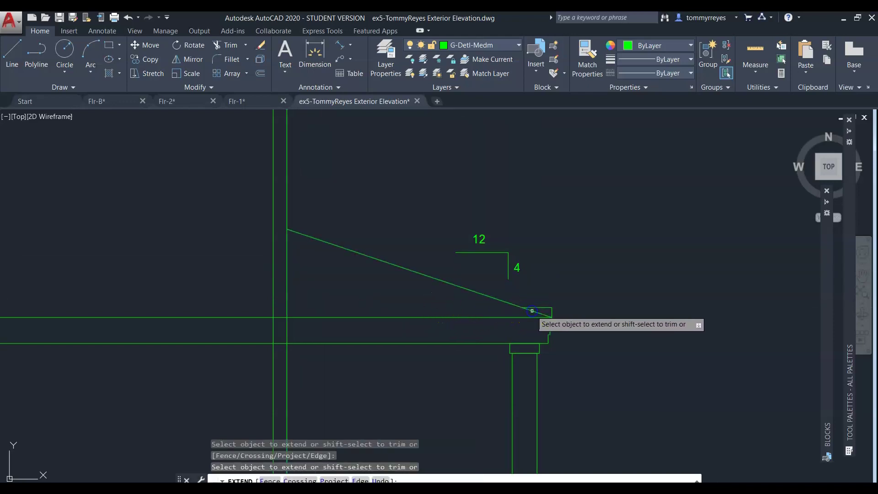
pyautogui.press('Escape')
pyautogui.click(572, 218)
pyautogui.click(464, 275)
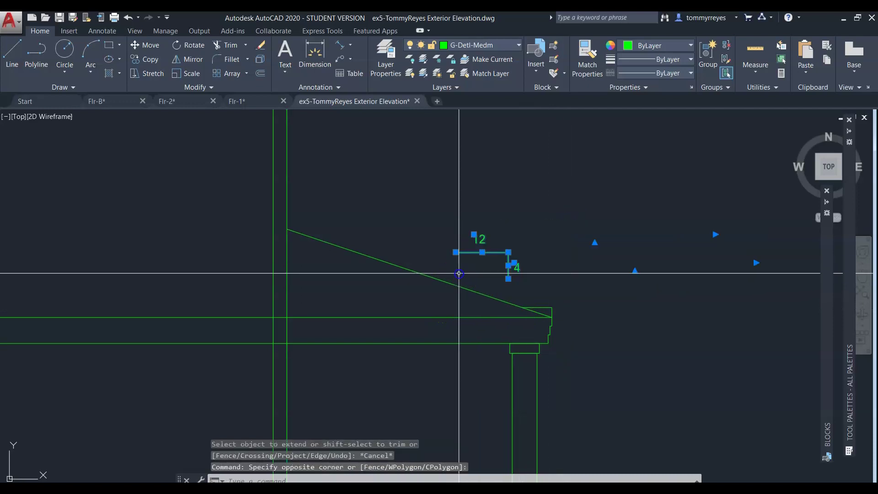
pyautogui.press('Escape')
pyautogui.press('Escape')
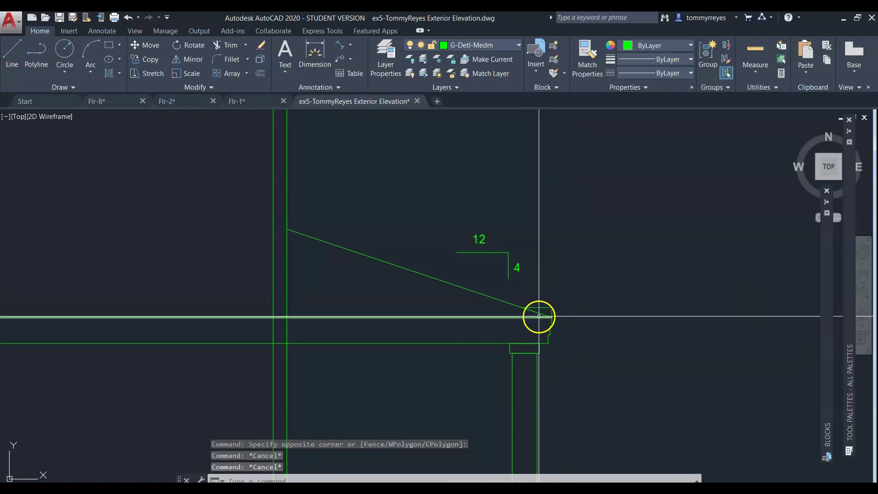
# Step: Erase the slope triangle's short horizontal and vertical construction lines at the extension's eave
pyautogui.scroll(5, 539, 314)
pyautogui.click(602, 270)
pyautogui.click(564, 293)
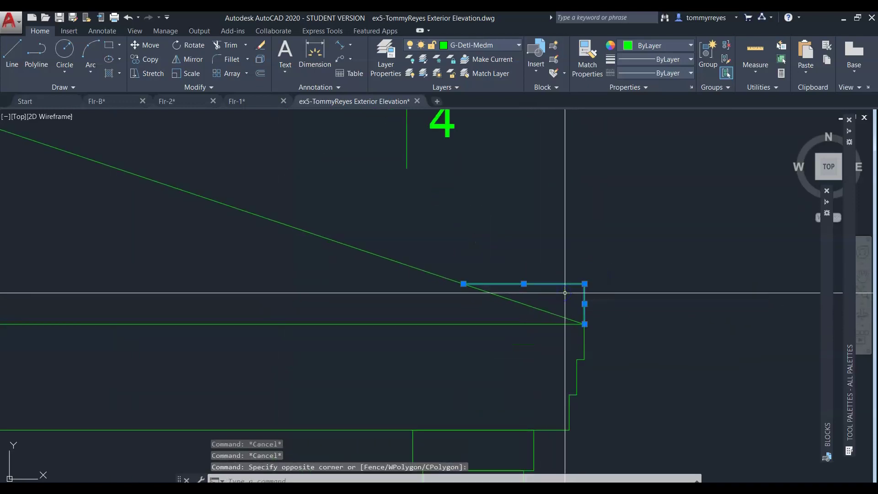
pyautogui.press('Delete')
# Step: Match the 4:12 slope symbol's lines and numbers above the extension roof to the properties of the 32'-0" dimension
pyautogui.scroll(-6, 564, 293)
pyautogui.scroll(-5, 570, 254)
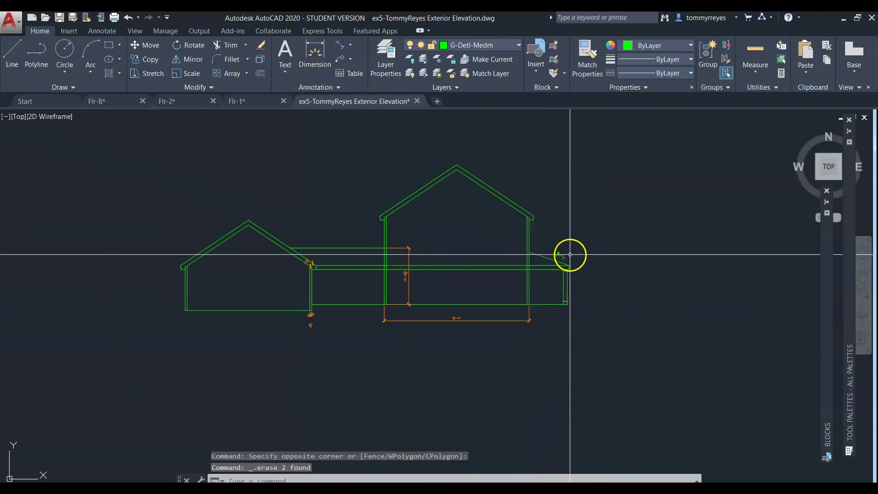
pyautogui.write('MA')
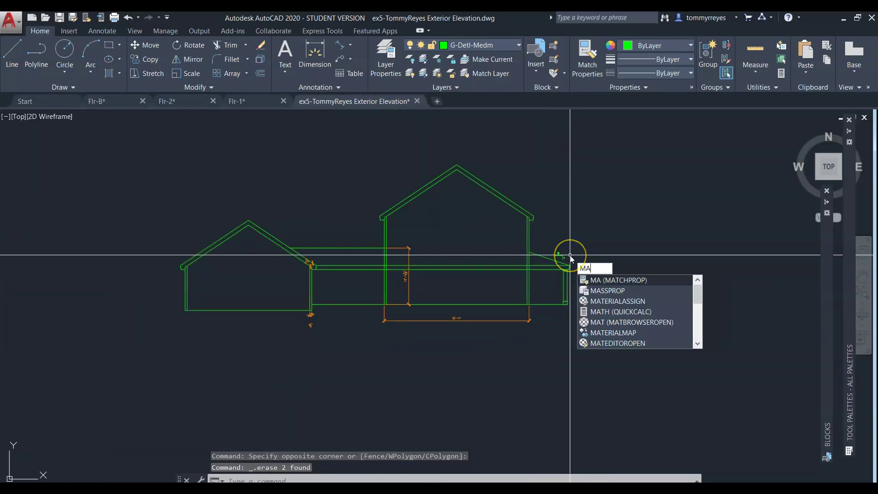
pyautogui.press('Return')
pyautogui.click(519, 320)
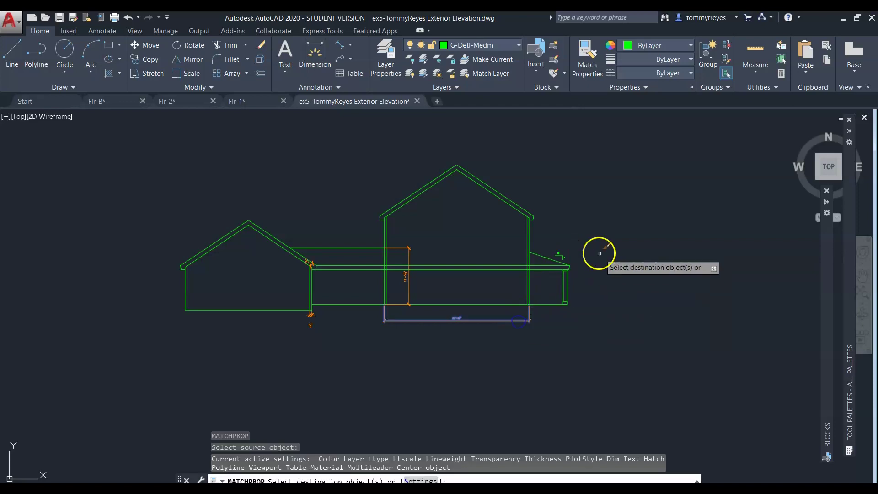
pyautogui.scroll(3, 599, 254)
pyautogui.click(513, 242)
pyautogui.click(439, 271)
pyautogui.scroll(-5, 515, 252)
pyautogui.scroll(5, 517, 251)
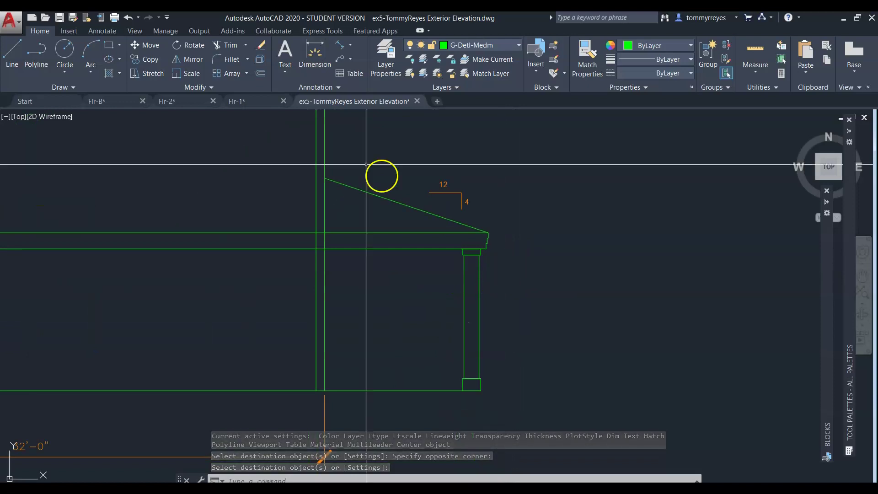
# Step: Try an aligned dimension from the extension eave's outer lower corner to the column base's outer bottom corner, and erase it
pyautogui.click(341, 44)
pyautogui.click(486, 249)
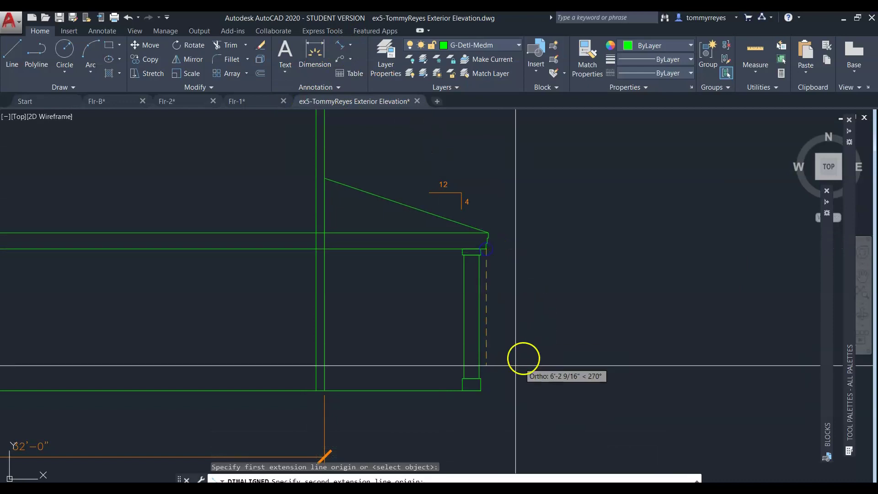
pyautogui.click(481, 389)
pyautogui.click(523, 389)
pyautogui.press('m')
pyautogui.press('Return')
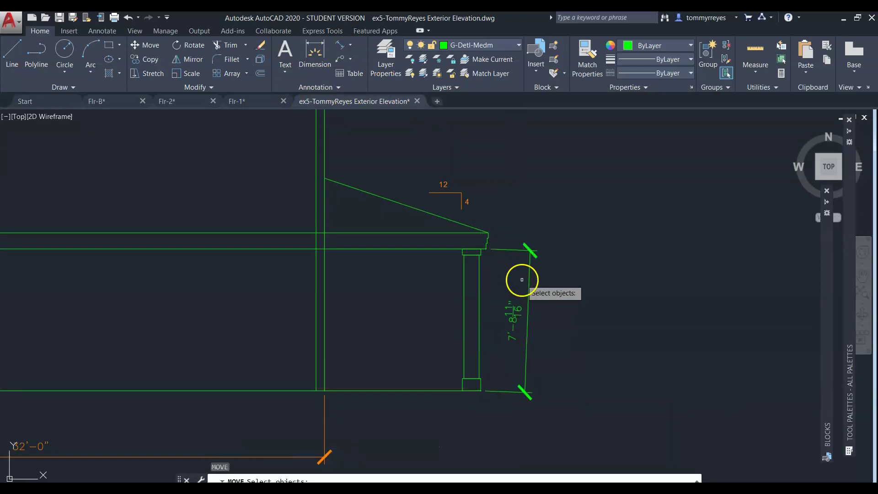
pyautogui.hotkey('ctrl', 'z')
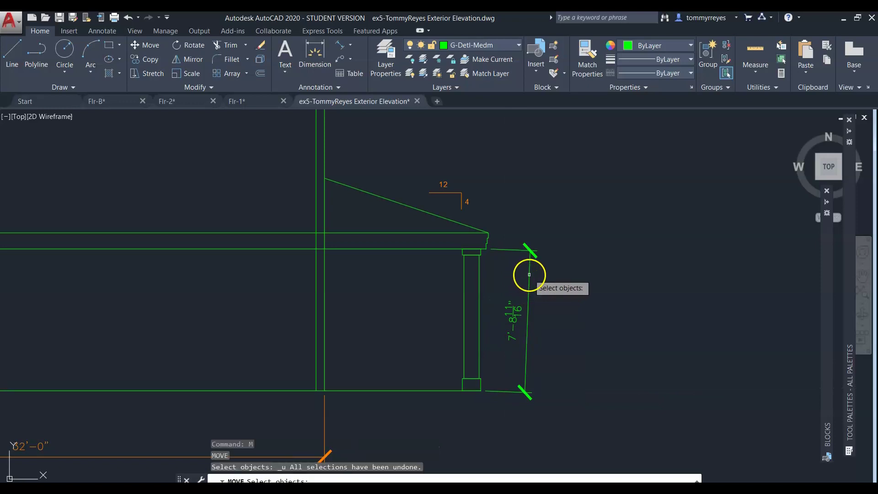
pyautogui.press('Escape')
pyautogui.click(547, 273)
pyautogui.click(513, 310)
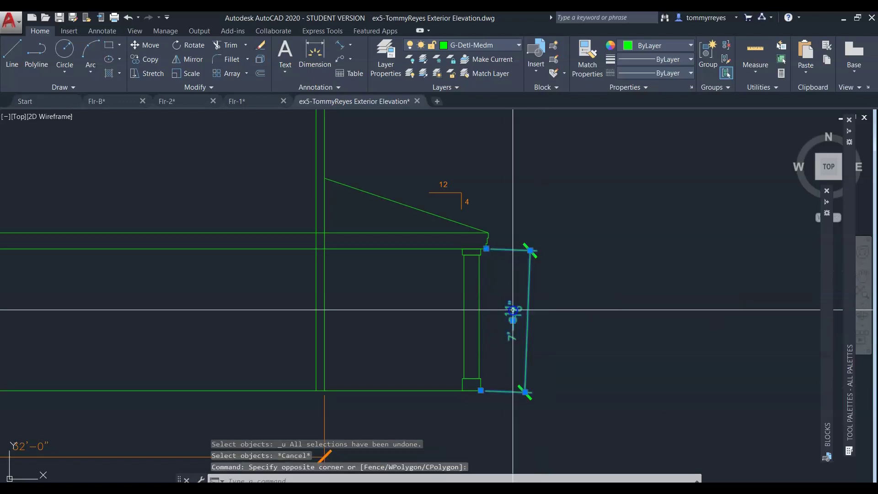
pyautogui.press('Delete')
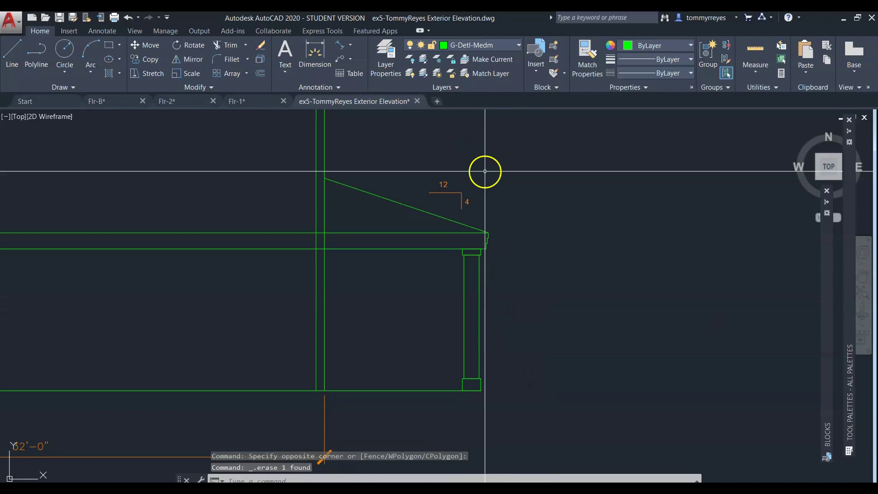
# Step: Add a vertical linear dimension from the extension eave's outer lower corner to the column base's outer bottom corner, placed outside the column
pyautogui.write('DIM')
pyautogui.write('LI')
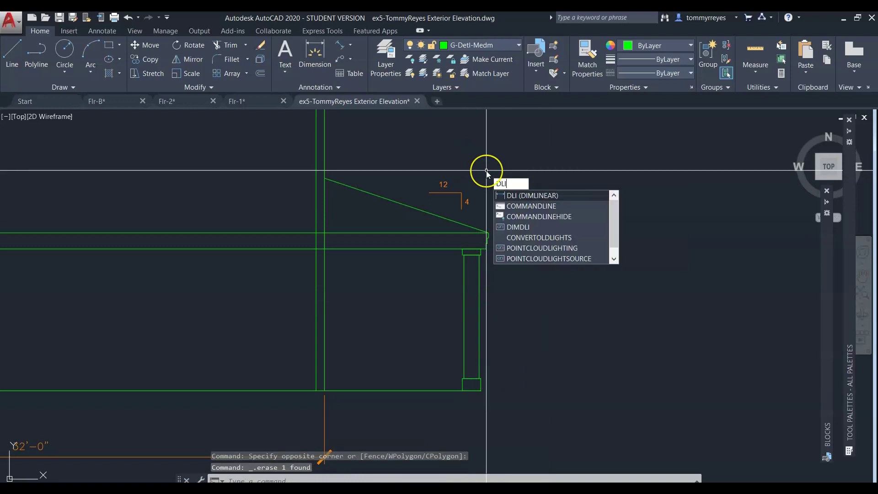
pyautogui.press('Return')
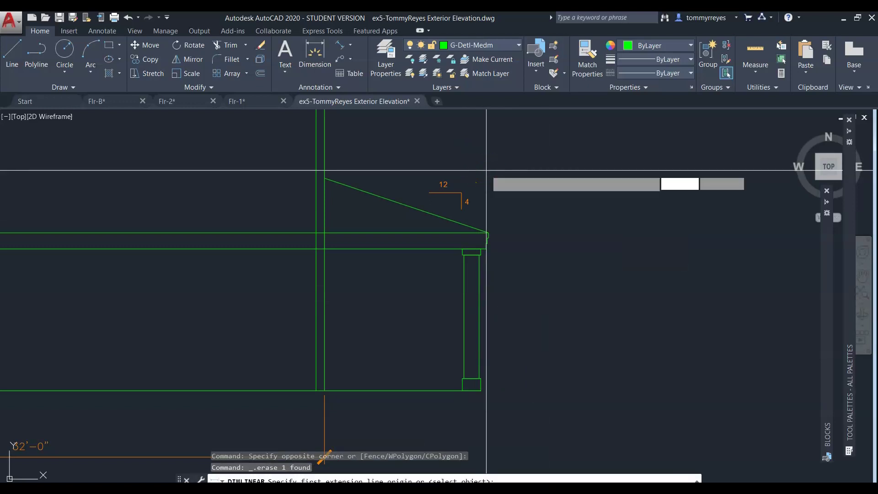
pyautogui.click(487, 249)
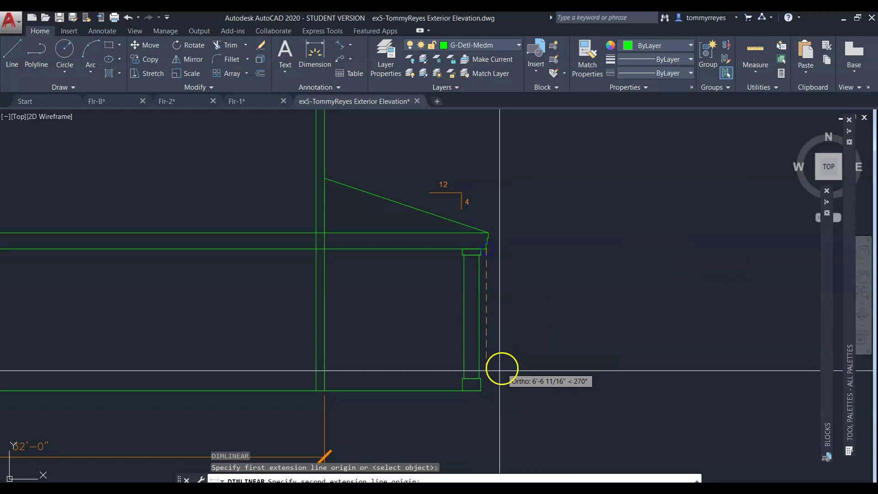
pyautogui.click(481, 390)
pyautogui.click(518, 373)
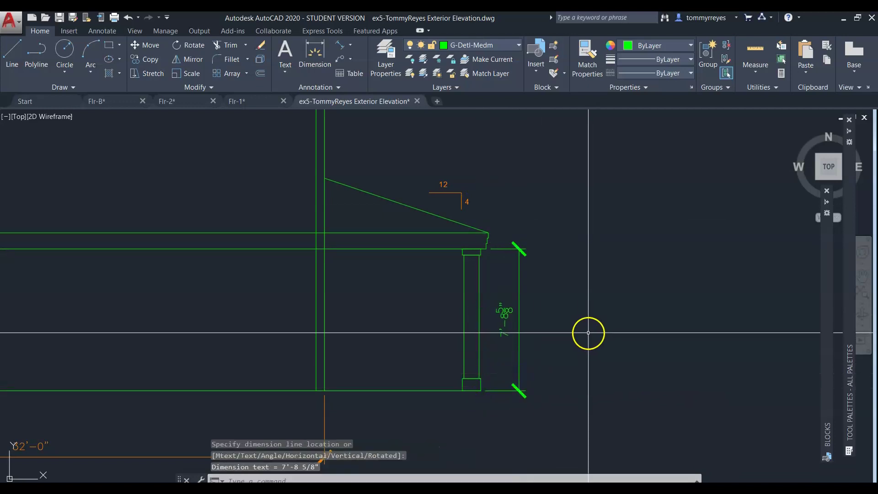
# Step: Match the new vertical column-height dimension to the properties of the slope symbol
pyautogui.write('MA')
pyautogui.press('Return')
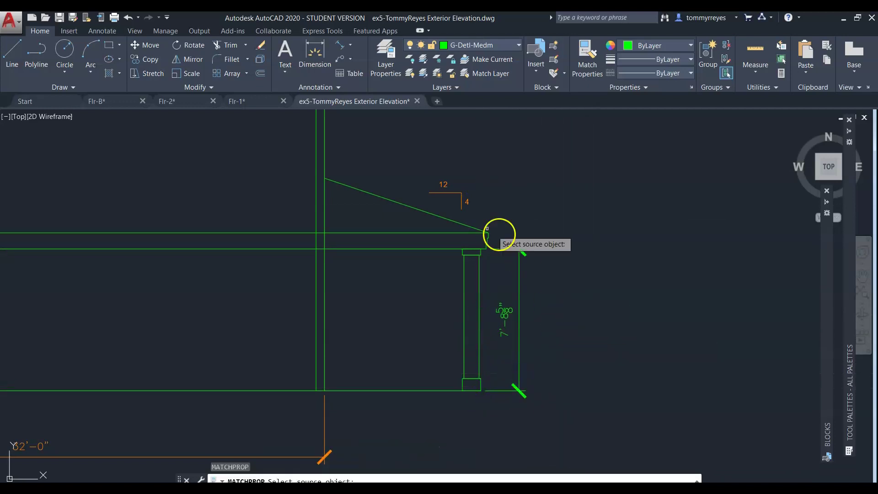
pyautogui.click(461, 200)
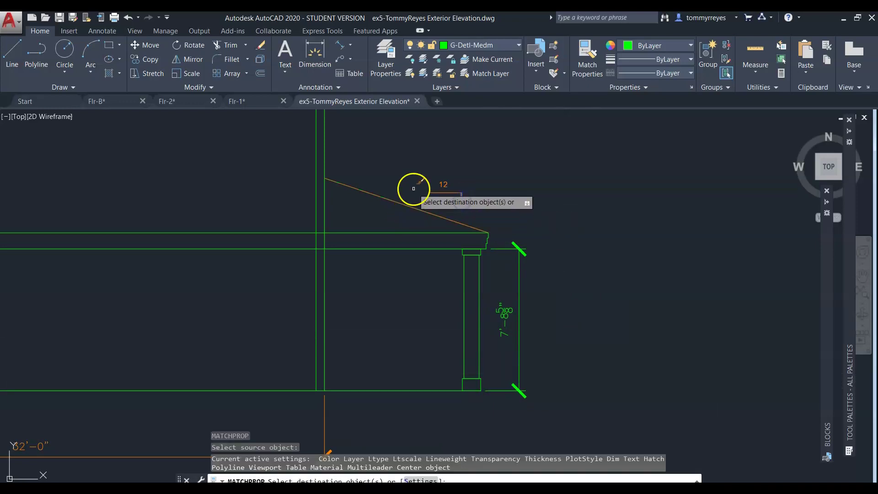
pyautogui.click(540, 292)
pyautogui.click(505, 333)
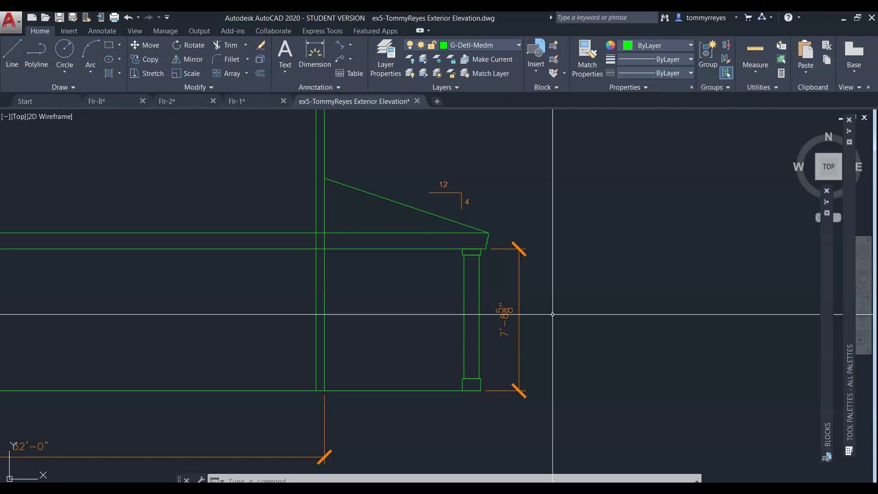
# Step: Draw a horizontal line from the upper end of the extension's sloped roof across the taller gabled section to its opposite outer wall line
pyautogui.scroll(-7, 553, 315)
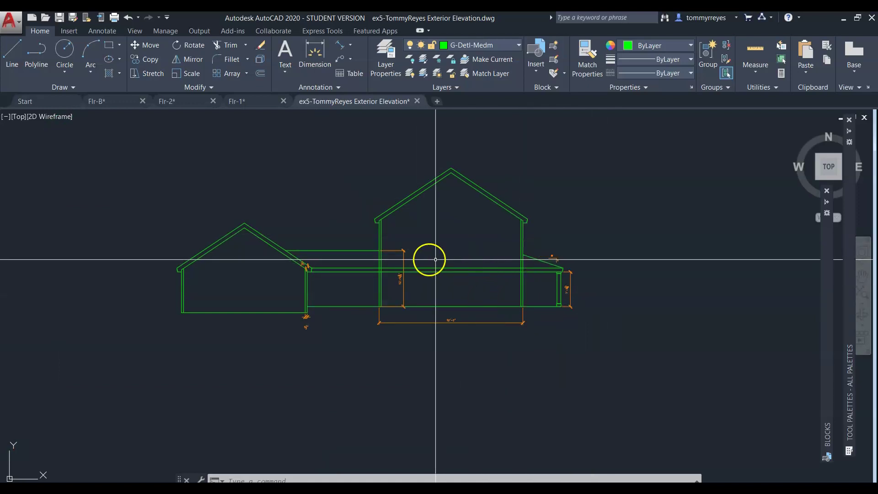
pyautogui.moveTo(378, 256)
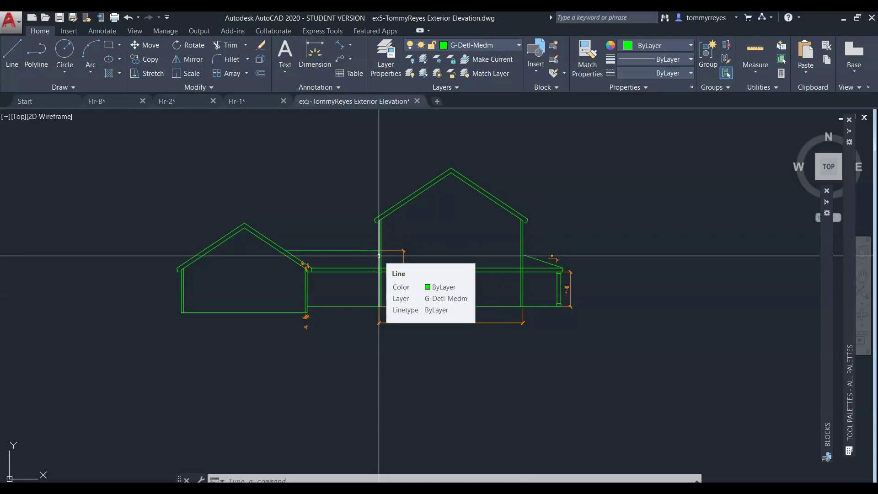
pyautogui.scroll(1, 455, 298)
pyautogui.write('l')
pyautogui.press('Return')
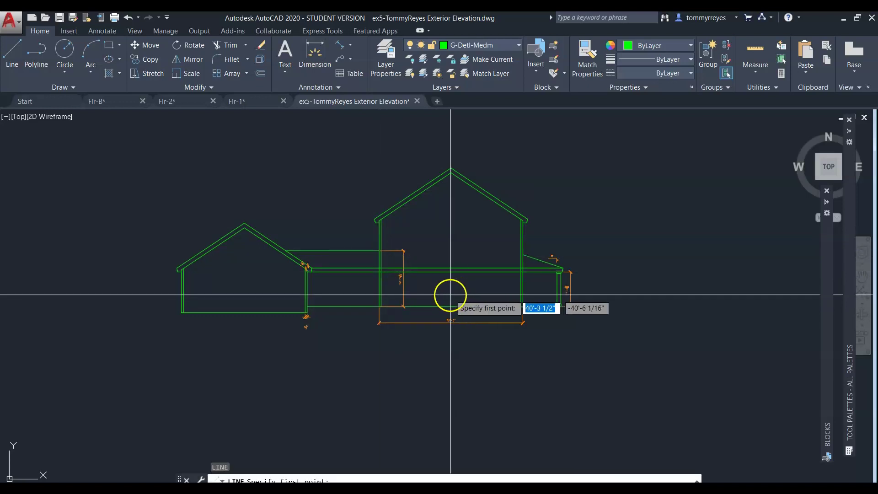
pyautogui.scroll(1, 453, 296)
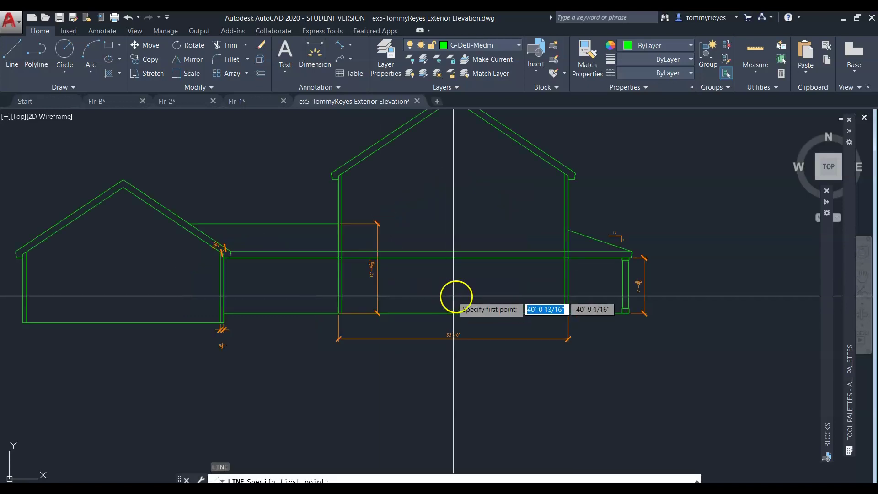
pyautogui.click(571, 229)
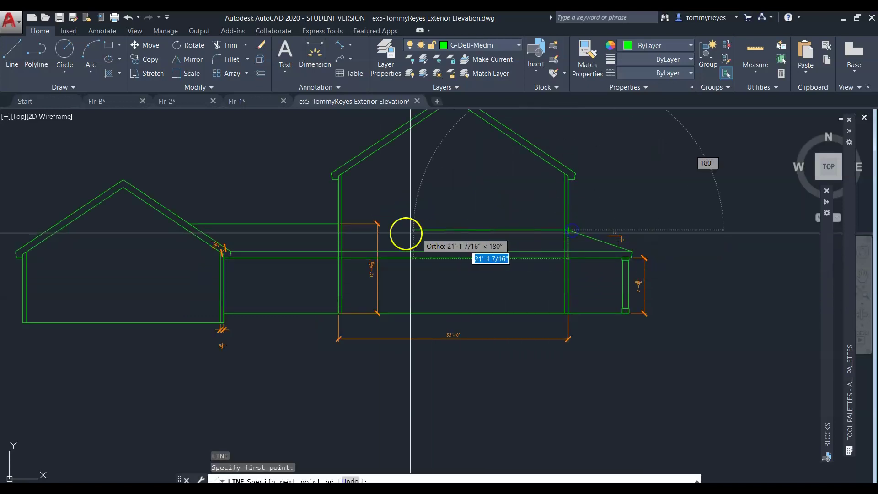
pyautogui.click(339, 229)
pyautogui.press('Escape')
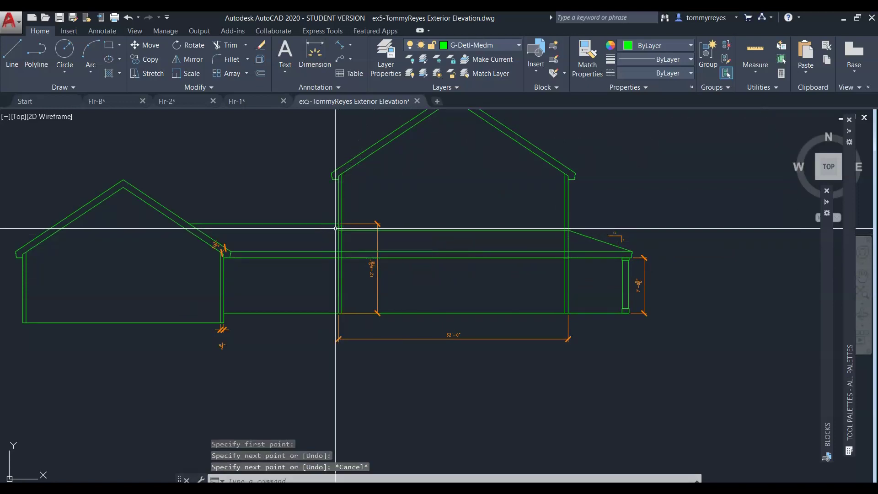
# Step: Trim both pairs of the taller gabled section's wall lines below the new horizontal roof line, and save the drawing
pyautogui.write('tr')
pyautogui.press('Return')
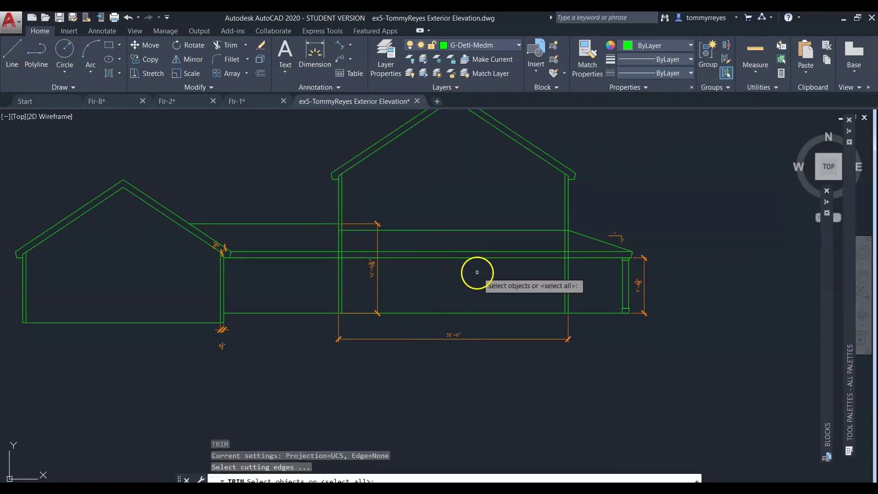
pyautogui.click(450, 229)
pyautogui.press('Return')
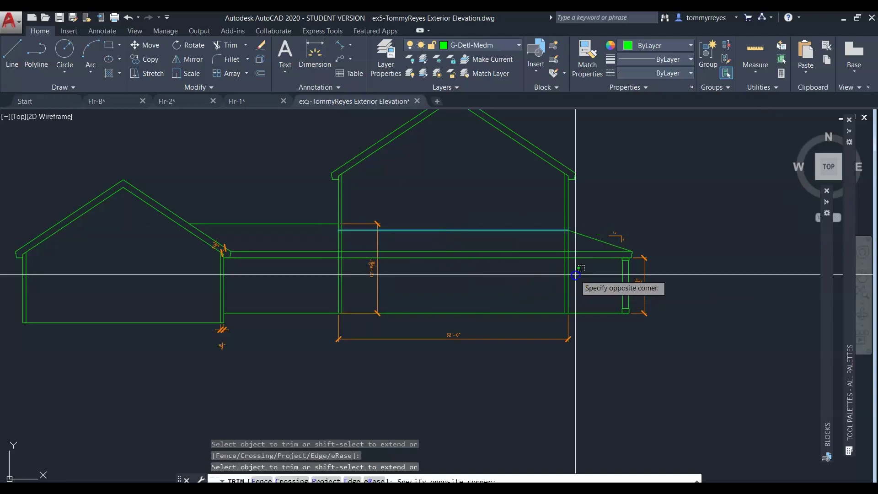
pyautogui.click(519, 295)
pyautogui.click(347, 274)
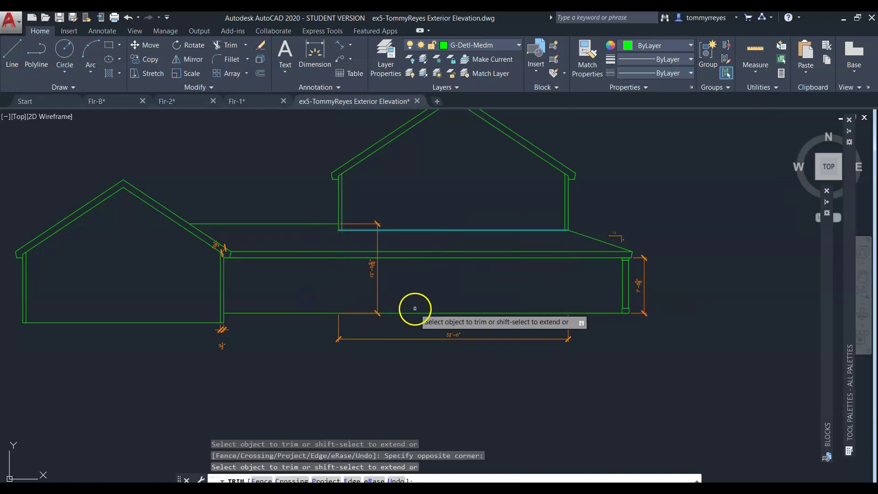
pyautogui.press('Escape')
pyautogui.press('Escape')
pyautogui.scroll(-2, 553, 382)
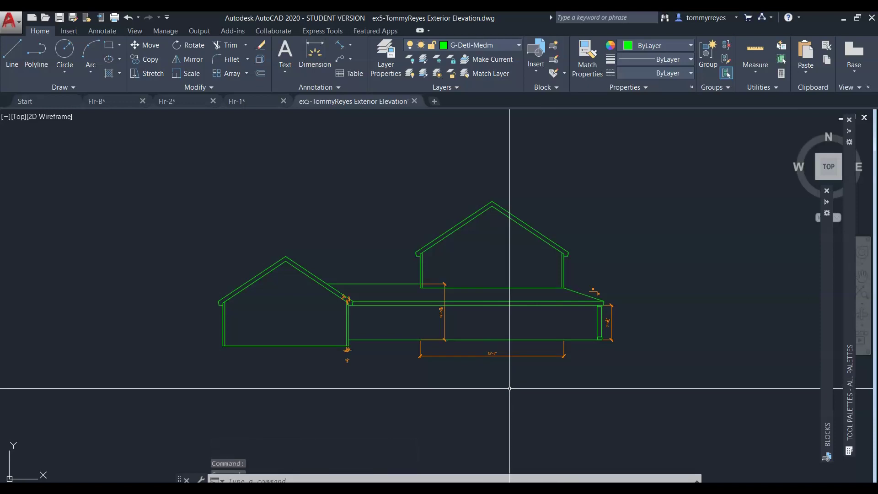
pyautogui.hotkey('ctrl', 's')
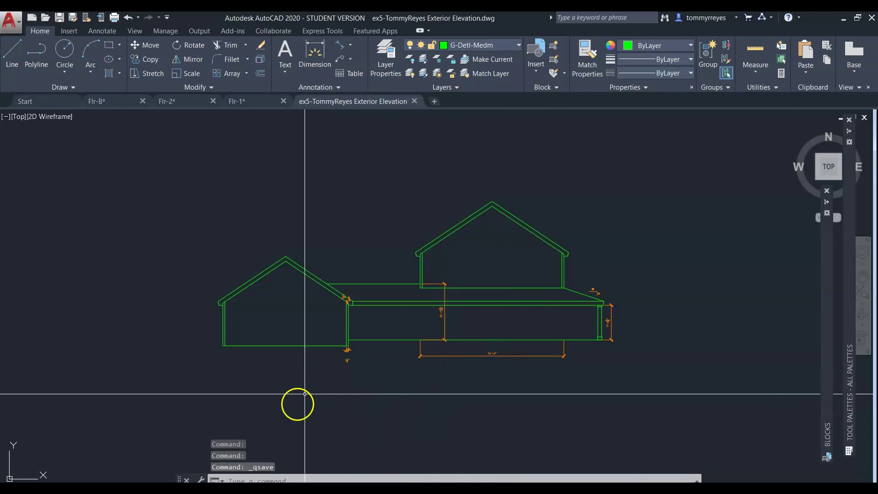